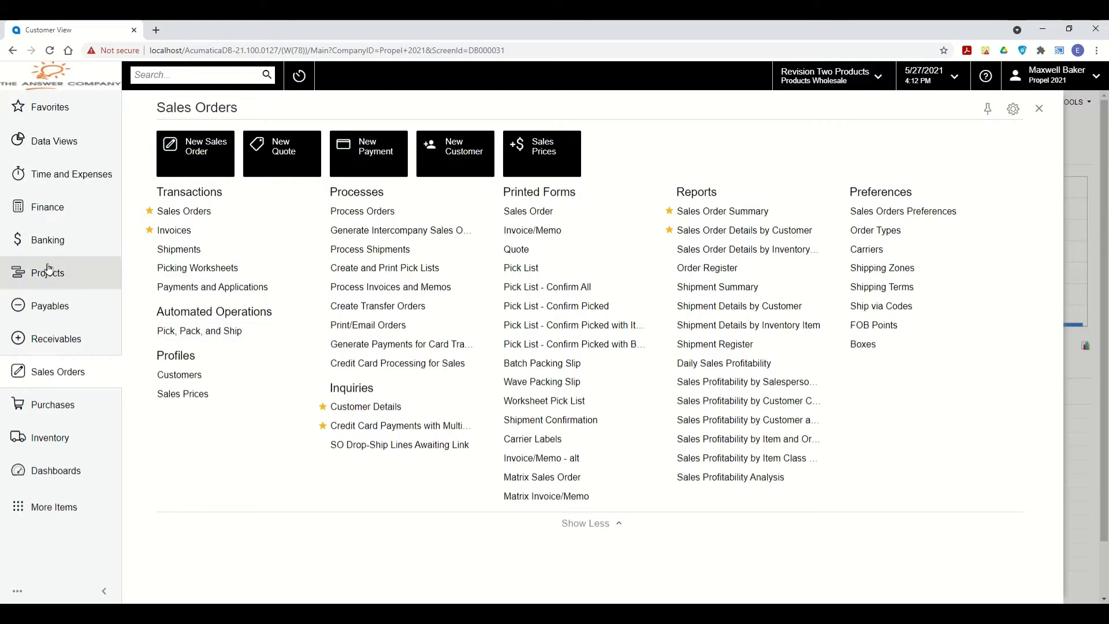
Look through the Projects and Payables workspace menus, then return to Sales Orders.
{"action": "left_click", "coordinate": [49, 275]}
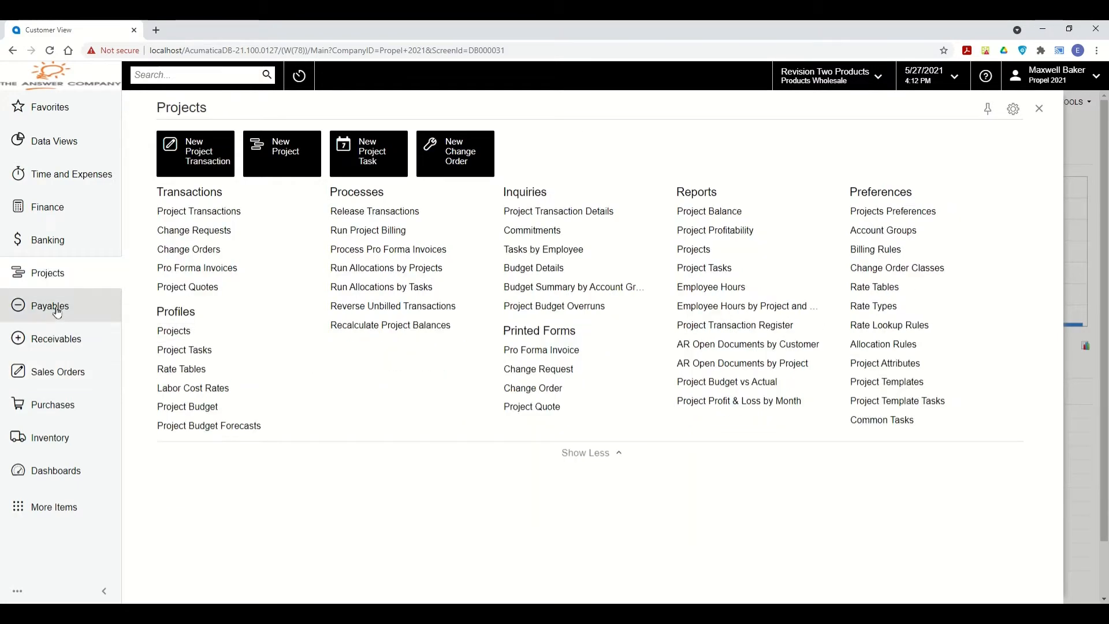
{"action": "left_click", "coordinate": [53, 308]}
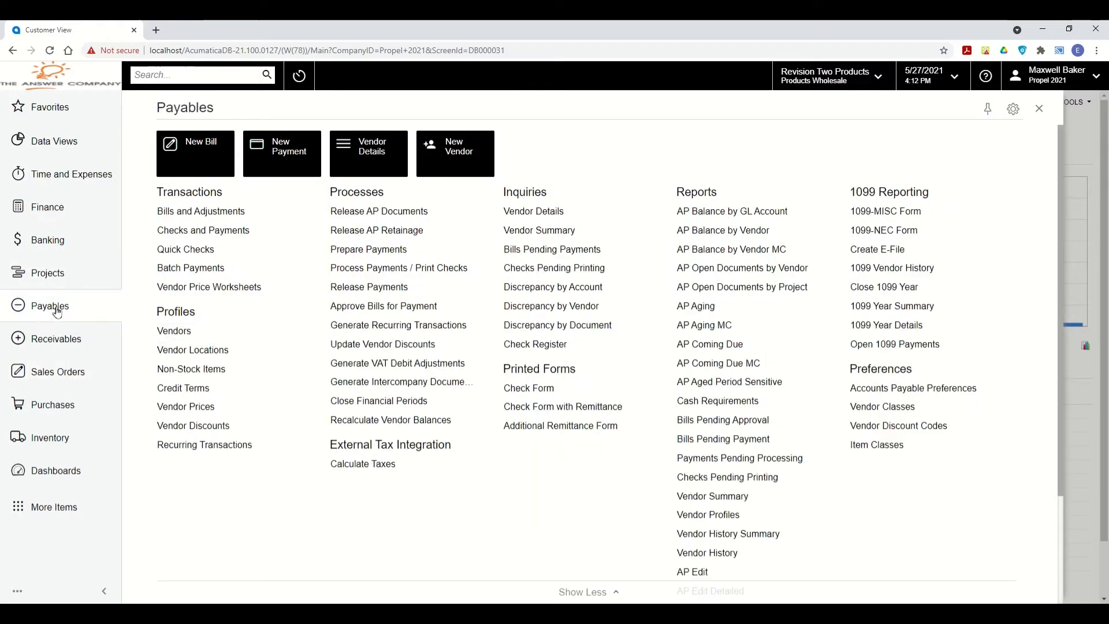
{"action": "left_click", "coordinate": [65, 376]}
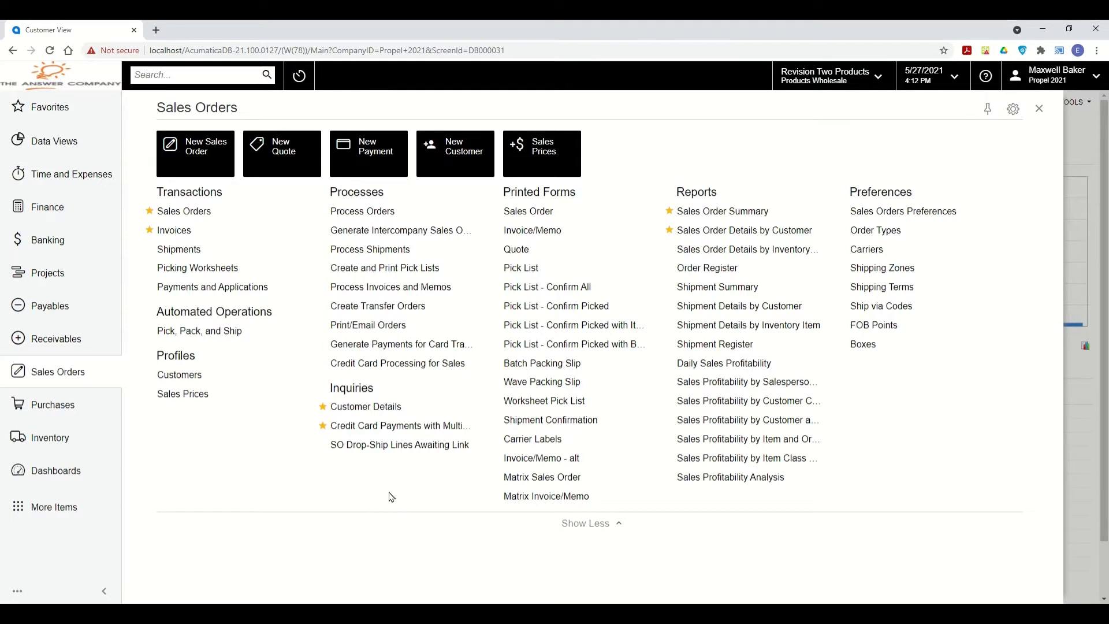
Toggle the Sales Orders menu between full and quick lists, leave it collapsed, and open its configuration.
{"action": "left_click", "coordinate": [573, 530]}
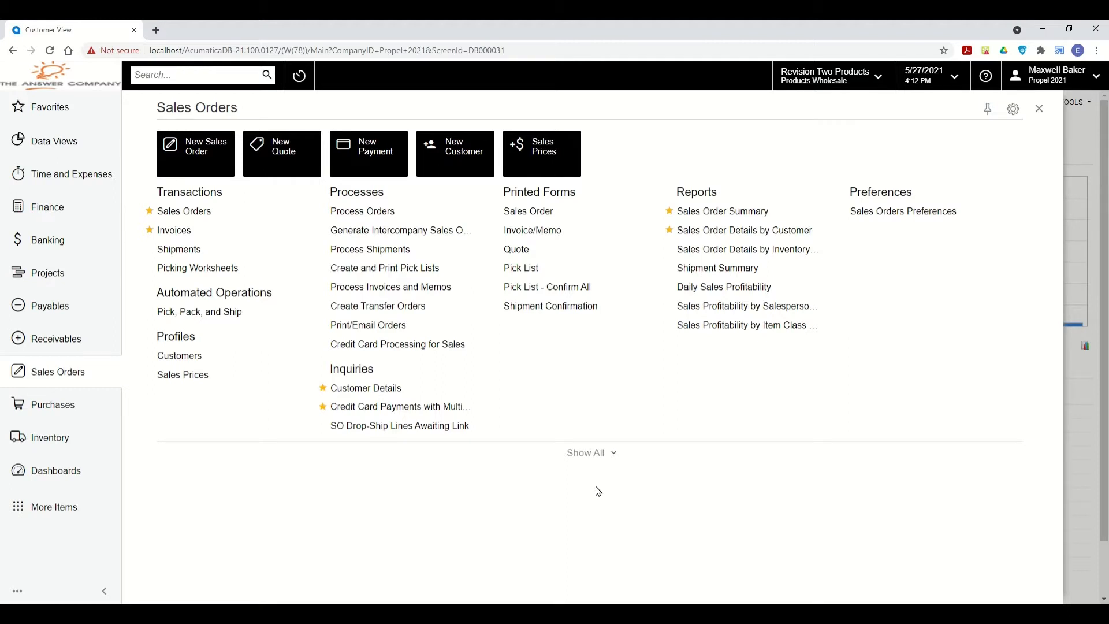
{"action": "left_click", "coordinate": [591, 455]}
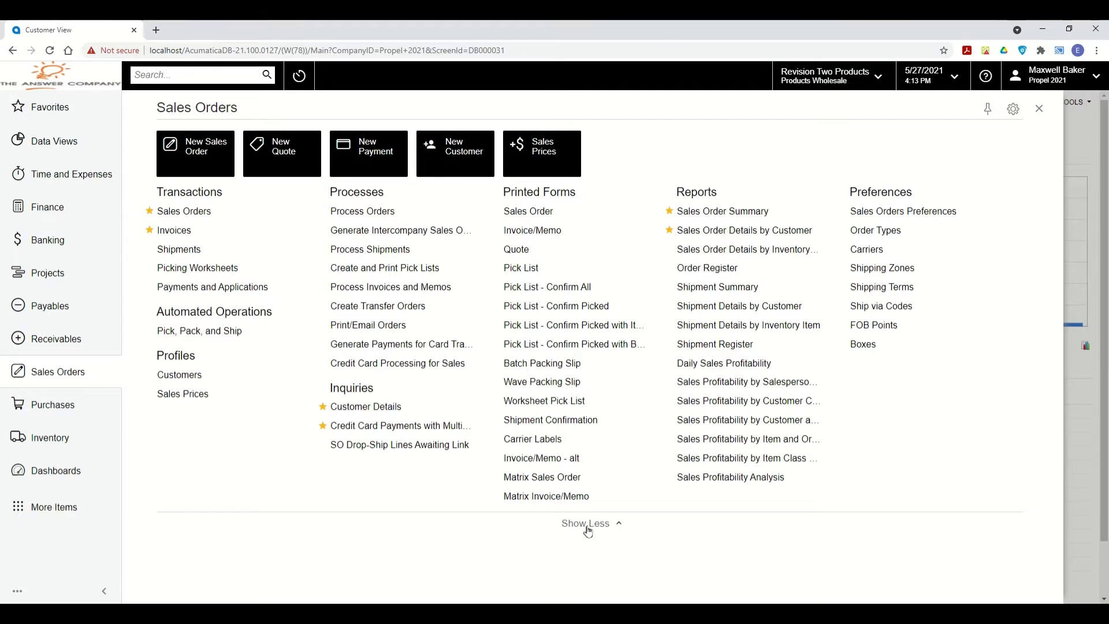
{"action": "left_click", "coordinate": [590, 524]}
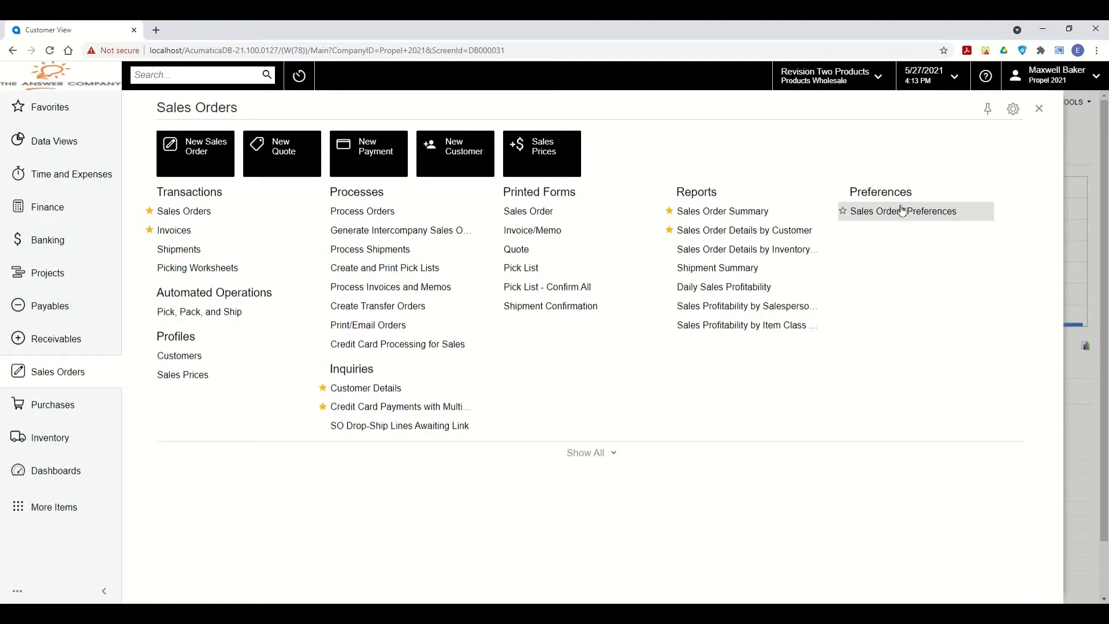
{"action": "left_click", "coordinate": [1013, 110]}
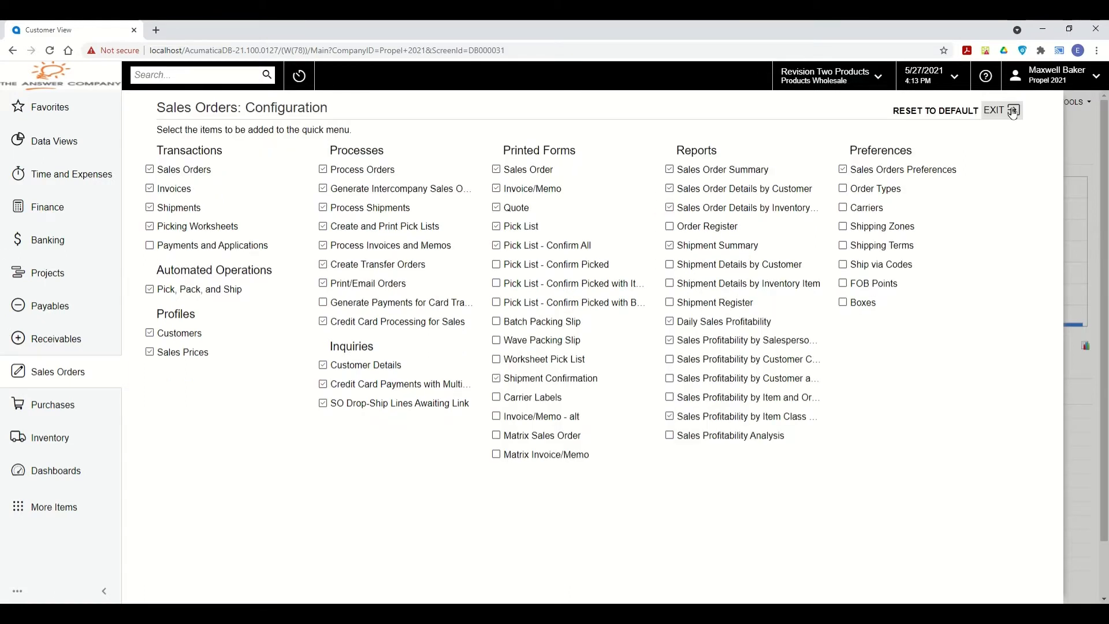
Drop Sales Orders Preferences, Create and Print Pick Lists, Print/Email Orders and Credit Card Processing from the quick menu, and add Boxes.
{"action": "left_click", "coordinate": [843, 170]}
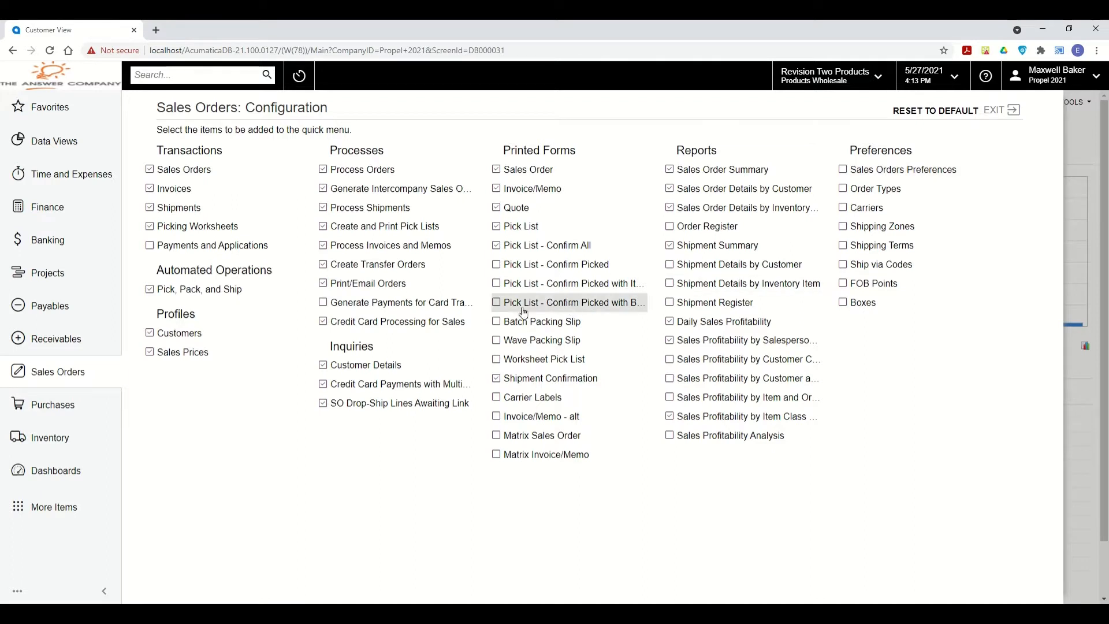
{"action": "left_click", "coordinate": [323, 227]}
{"action": "left_click", "coordinate": [323, 283]}
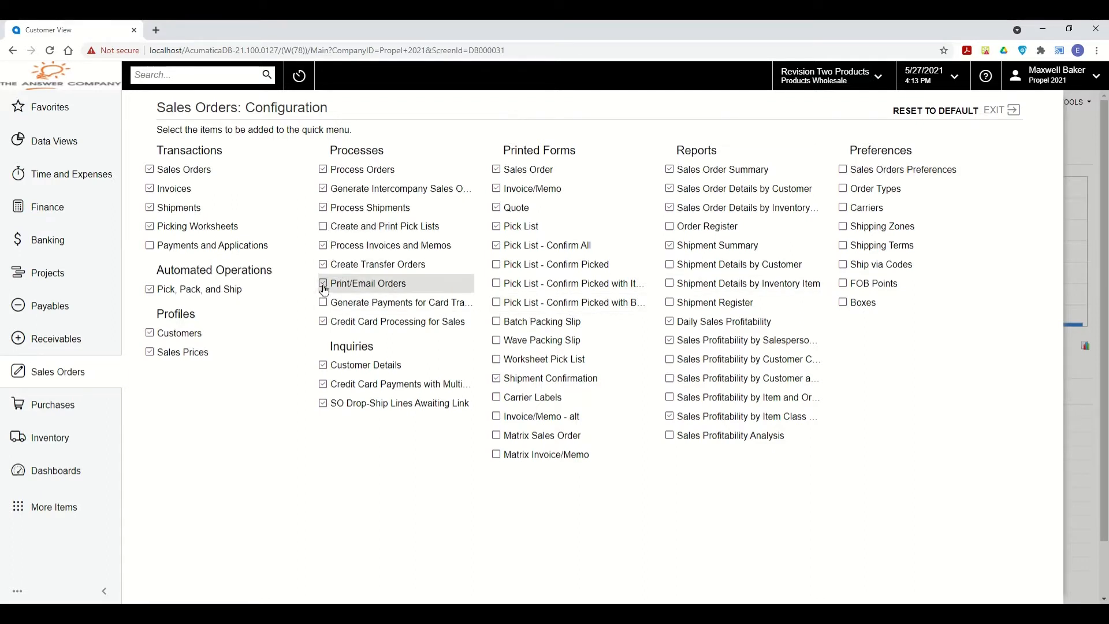
{"action": "left_click", "coordinate": [324, 322]}
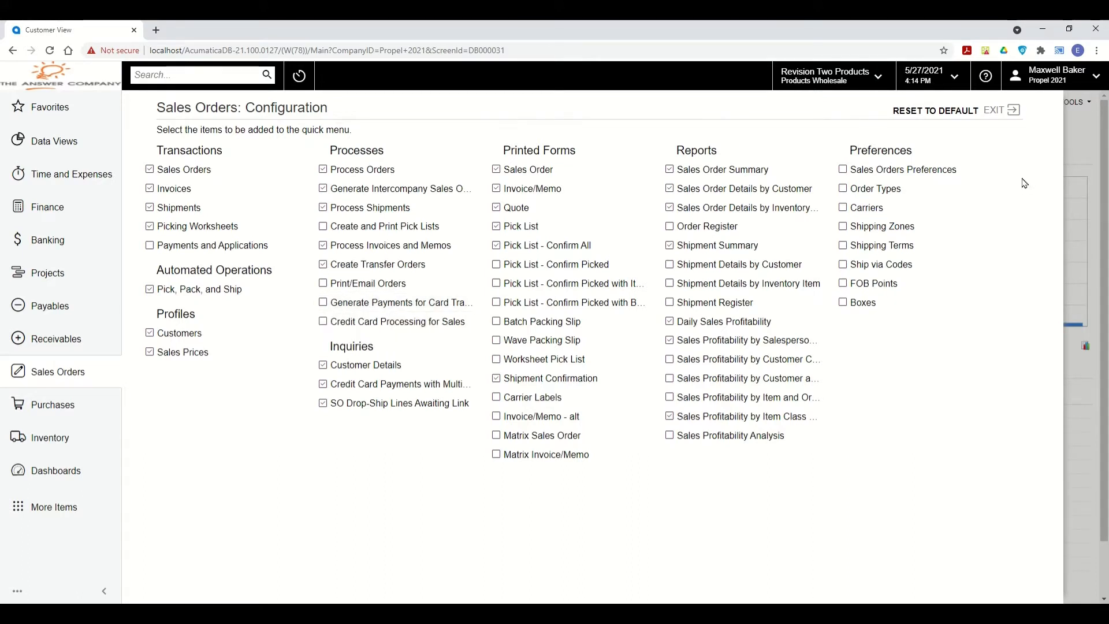
{"action": "left_click", "coordinate": [843, 302]}
{"action": "left_click", "coordinate": [997, 110]}
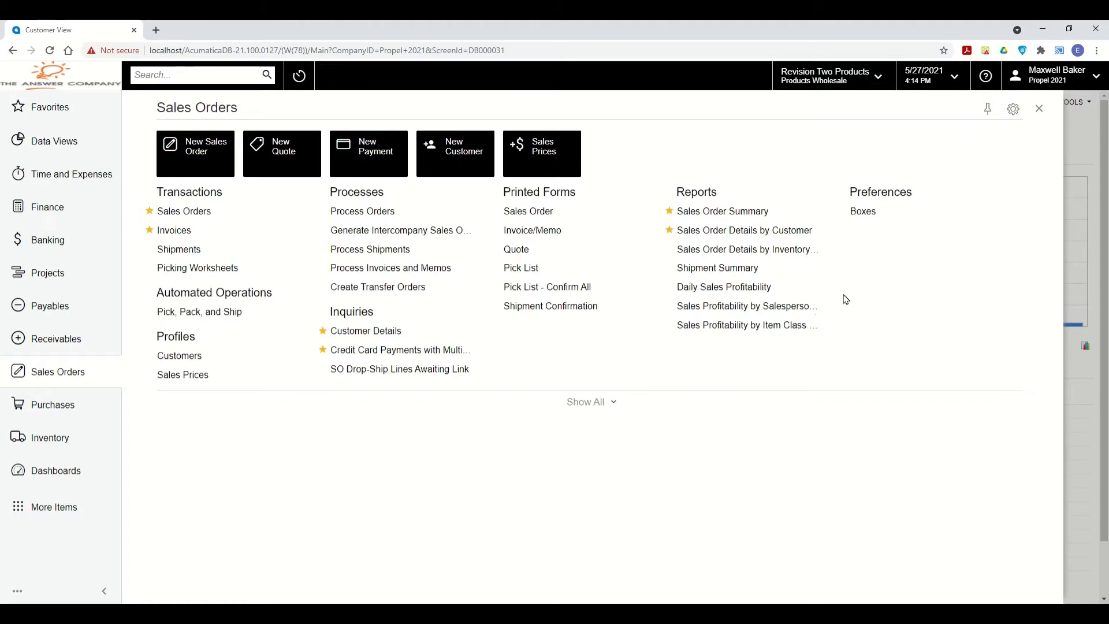
Expand the Sales Orders menu to all items and open the Favorites panel.
{"action": "left_click", "coordinate": [592, 402]}
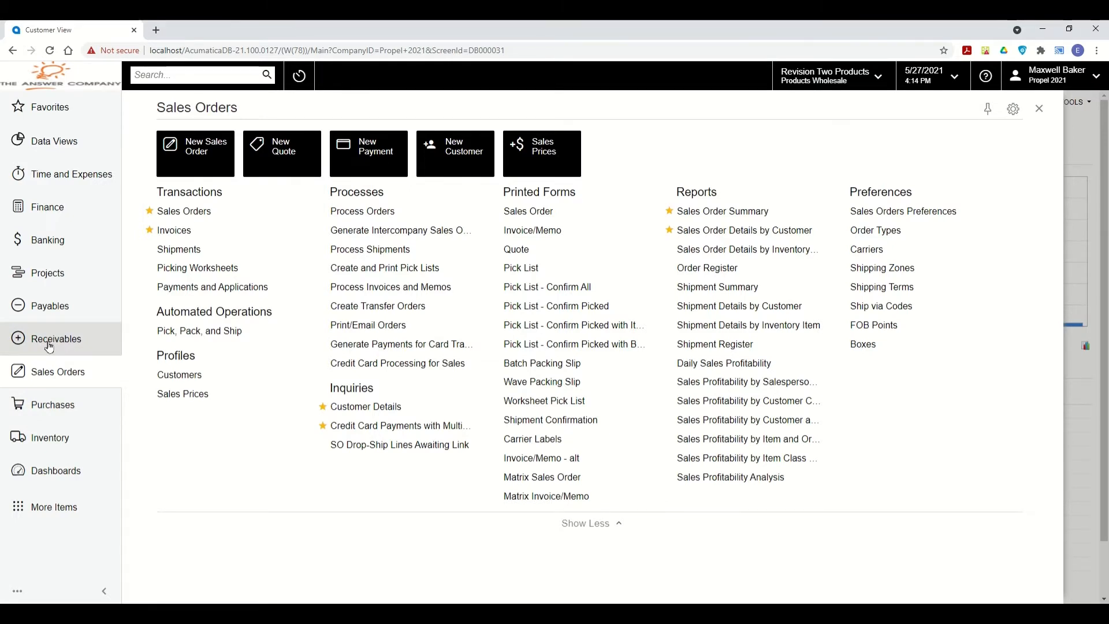
{"action": "left_click", "coordinate": [47, 111]}
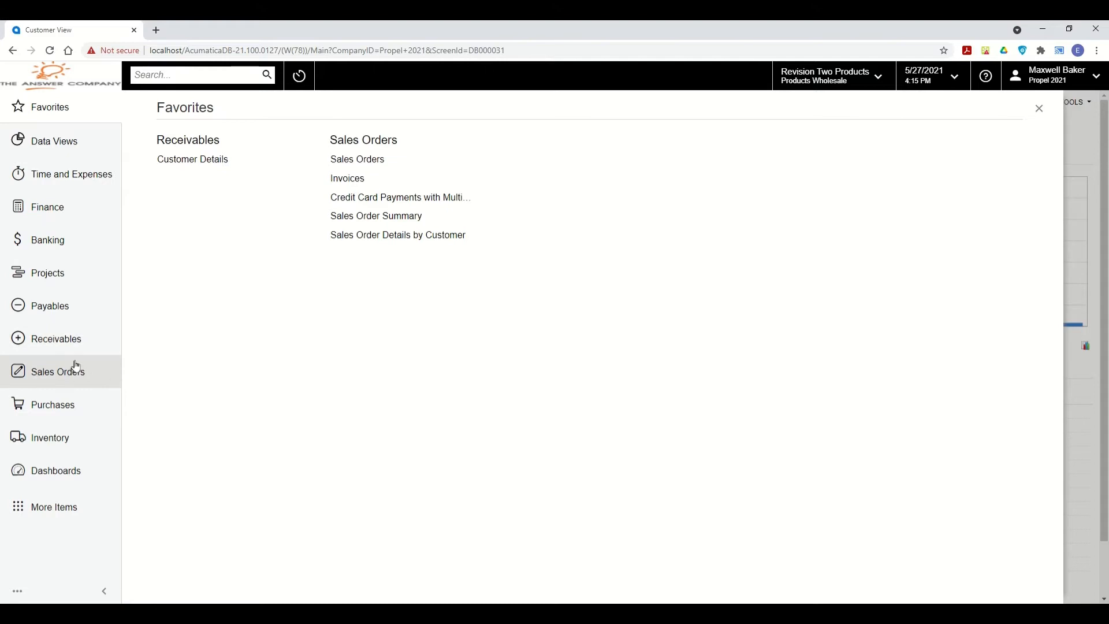
Star Purchase Orders, Purchase Receipts, Requests, Request Details and Requisition Details in the Purchases workspace.
{"action": "left_click", "coordinate": [79, 409]}
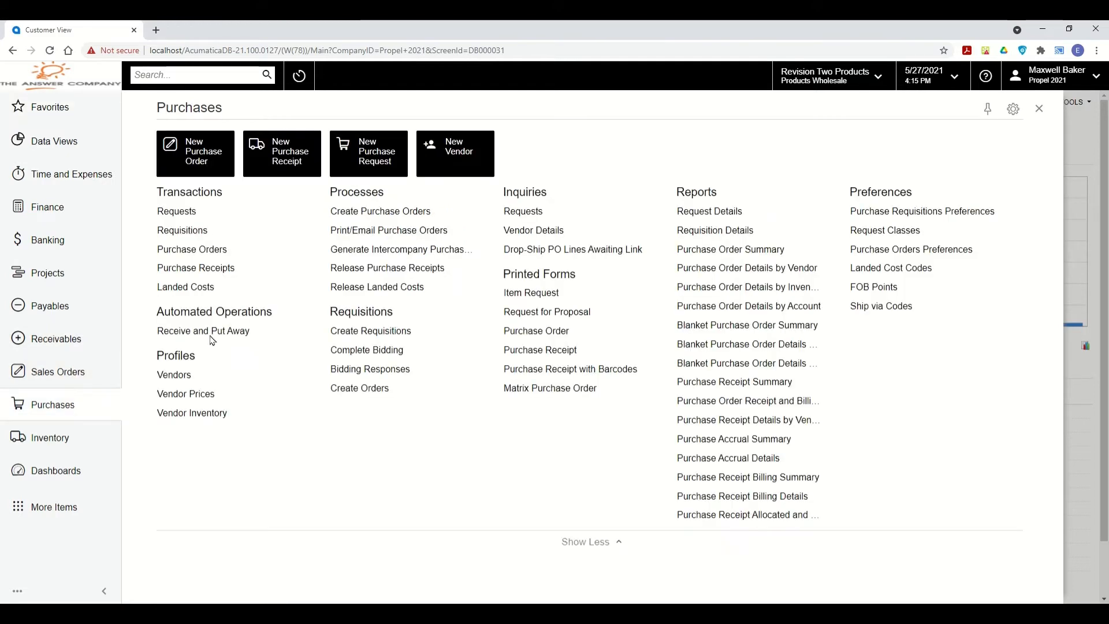
{"action": "left_click", "coordinate": [151, 249]}
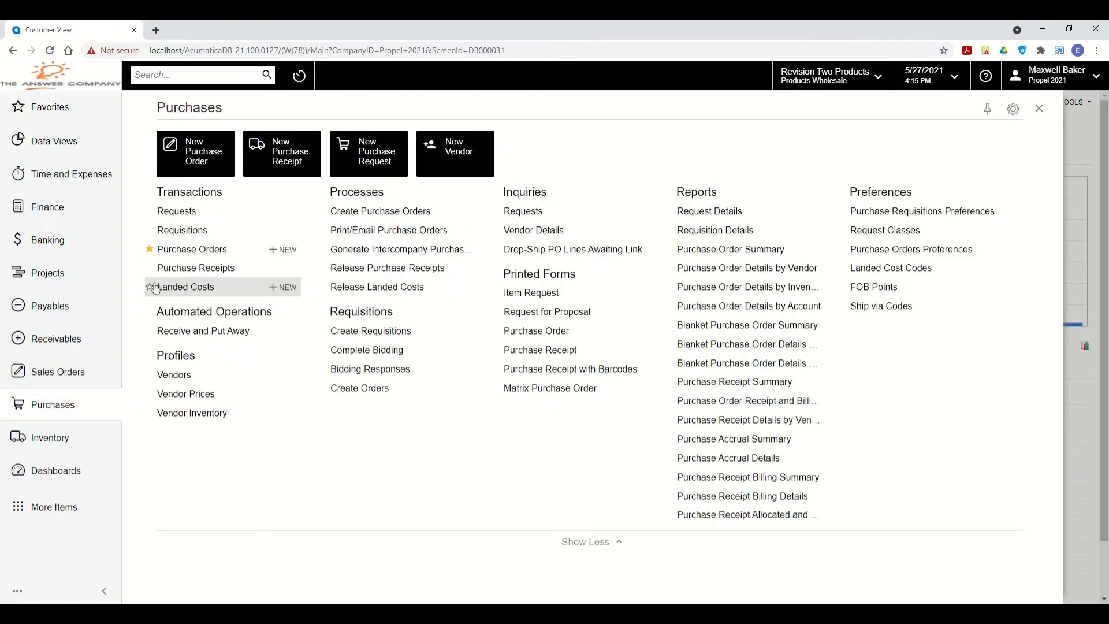
{"action": "left_click", "coordinate": [150, 269]}
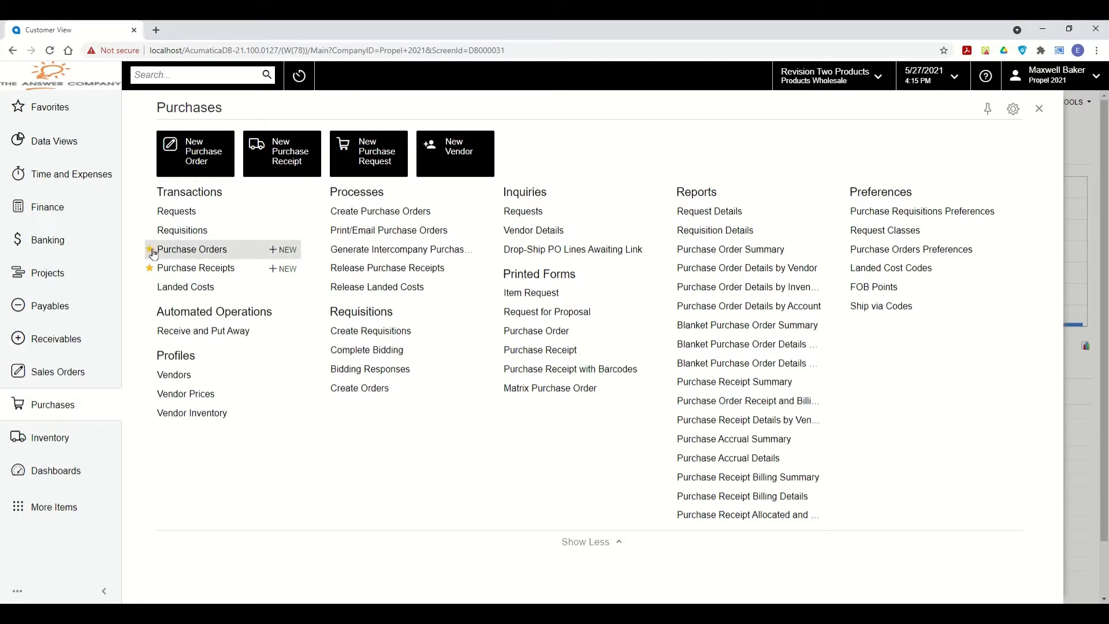
{"action": "left_click", "coordinate": [669, 211]}
{"action": "left_click", "coordinate": [669, 230]}
{"action": "left_click", "coordinate": [496, 211]}
Unstar all five Purchases screens from Favorites and refresh the list.
{"action": "left_click", "coordinate": [49, 108]}
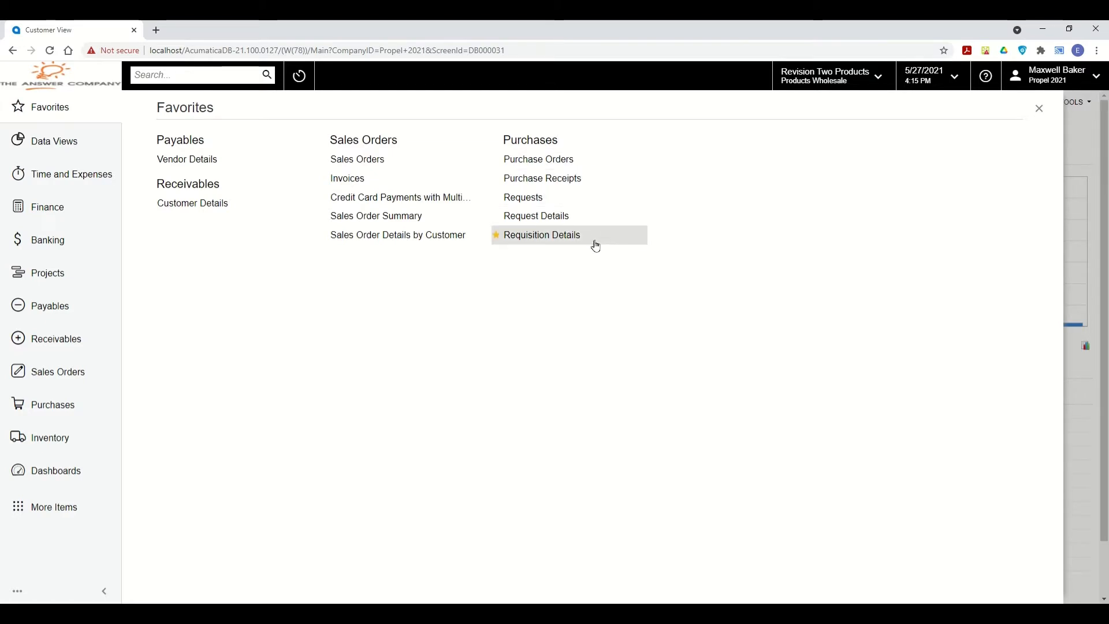
{"action": "left_click", "coordinate": [495, 235]}
{"action": "left_click", "coordinate": [497, 216]}
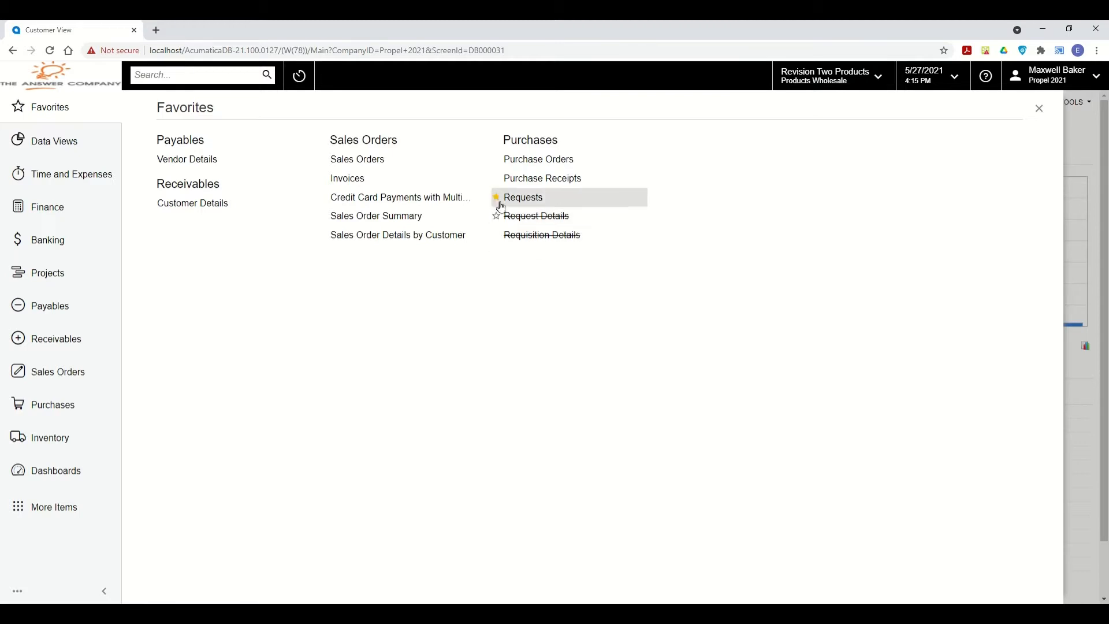
{"action": "left_click", "coordinate": [496, 197]}
{"action": "left_click", "coordinate": [495, 178]}
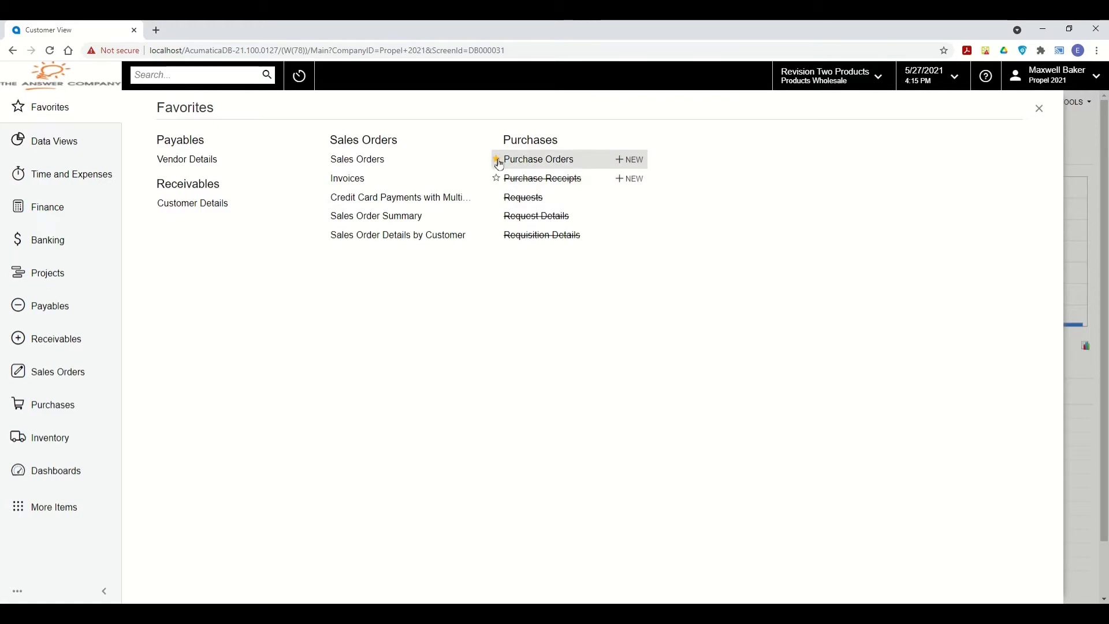
{"action": "left_click", "coordinate": [496, 159]}
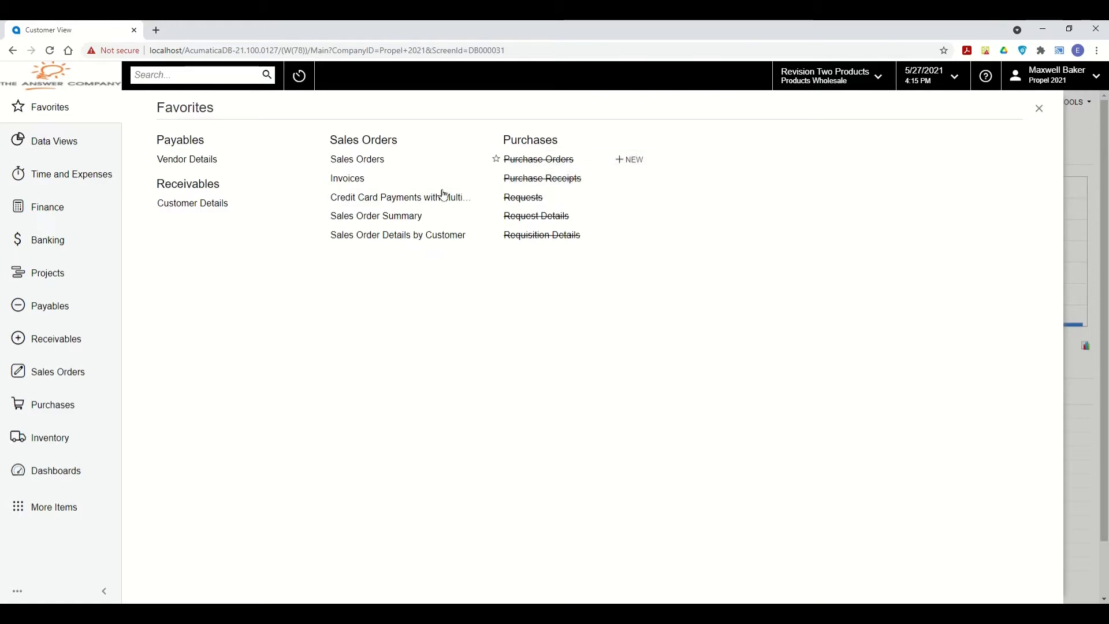
{"action": "double_click", "coordinate": [51, 108]}
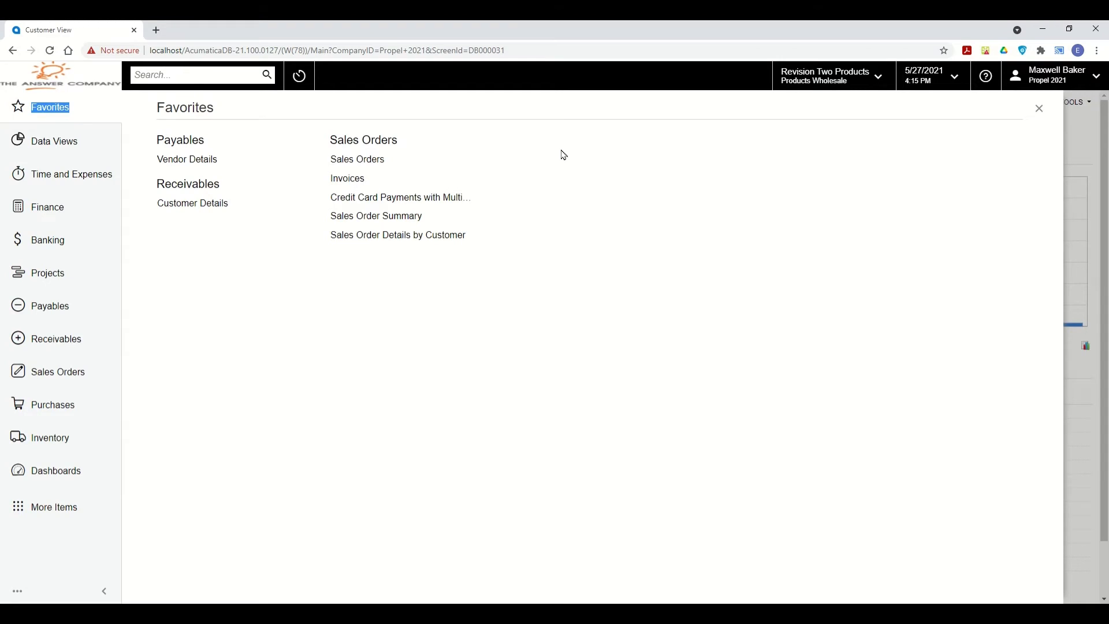
Show the full Sales Orders workspace menu and bring up the navigation menu's layout options.
{"action": "left_click", "coordinate": [63, 372]}
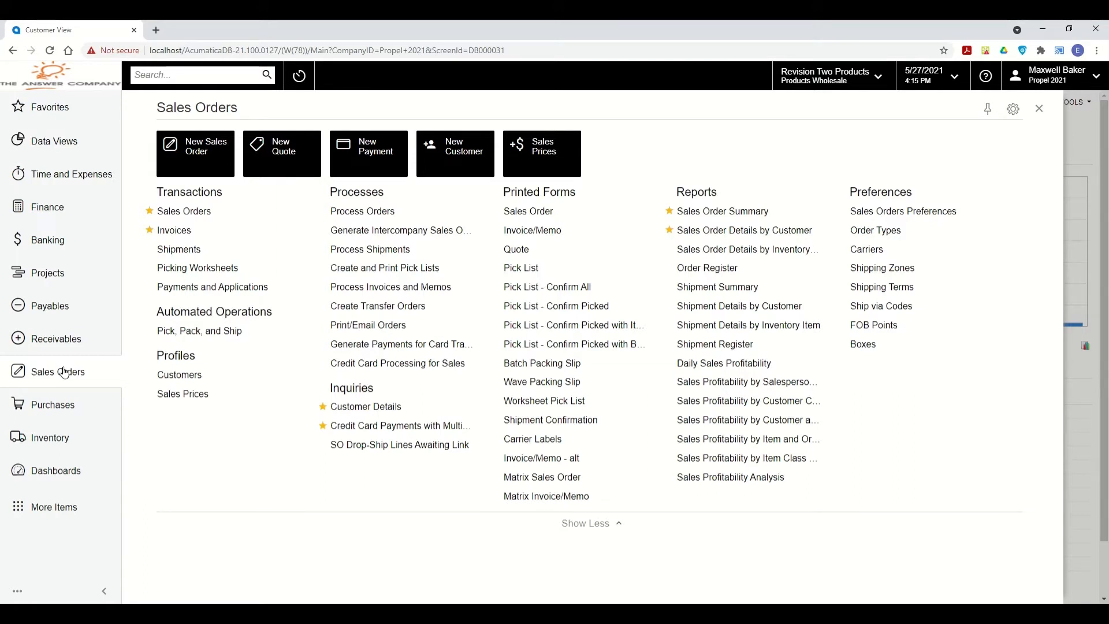
{"action": "mouse_move", "coordinate": [210, 372]}
{"action": "left_click", "coordinate": [19, 591]}
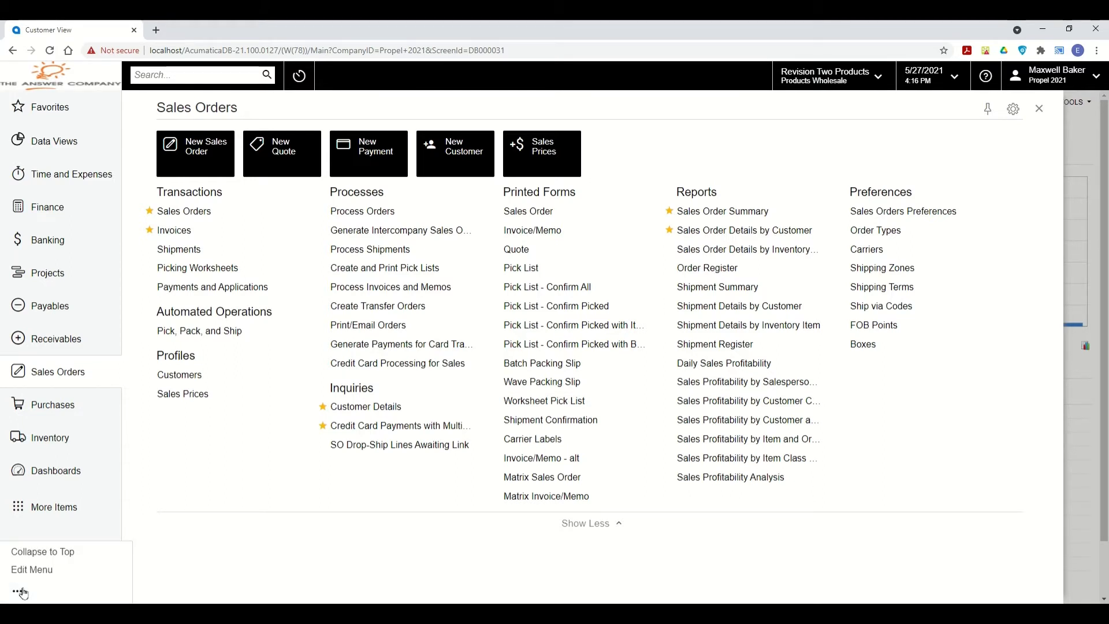
Put the navigation menu into Edit Menu mode.
{"action": "left_click", "coordinate": [58, 576]}
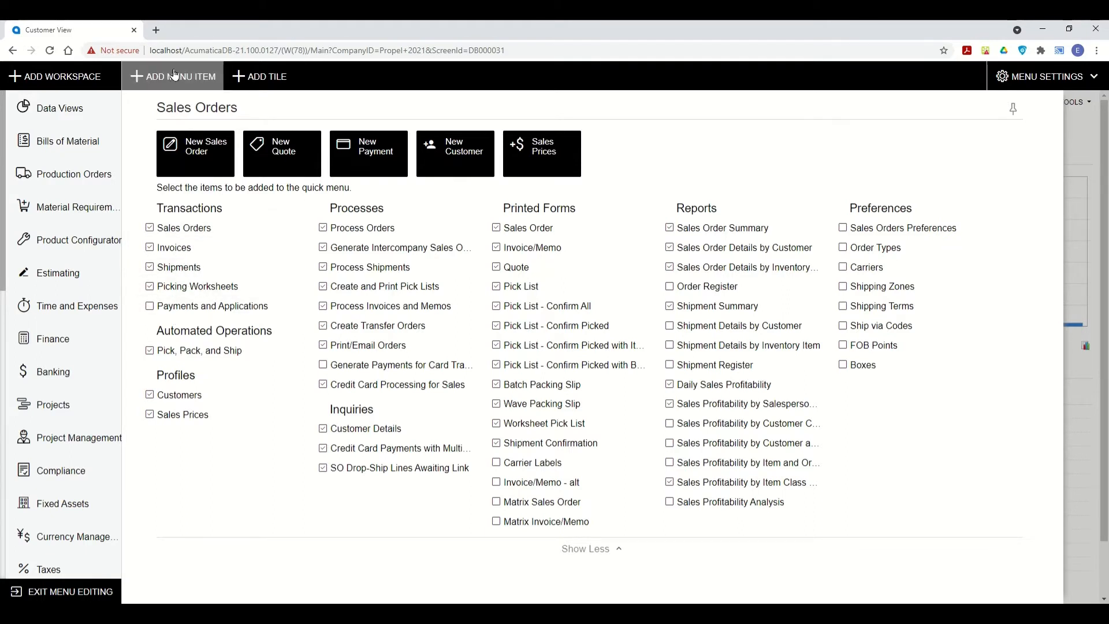
Start a new workspace tile with the local shipping icon and title 'Shpiment'.
{"action": "left_click", "coordinate": [248, 80]}
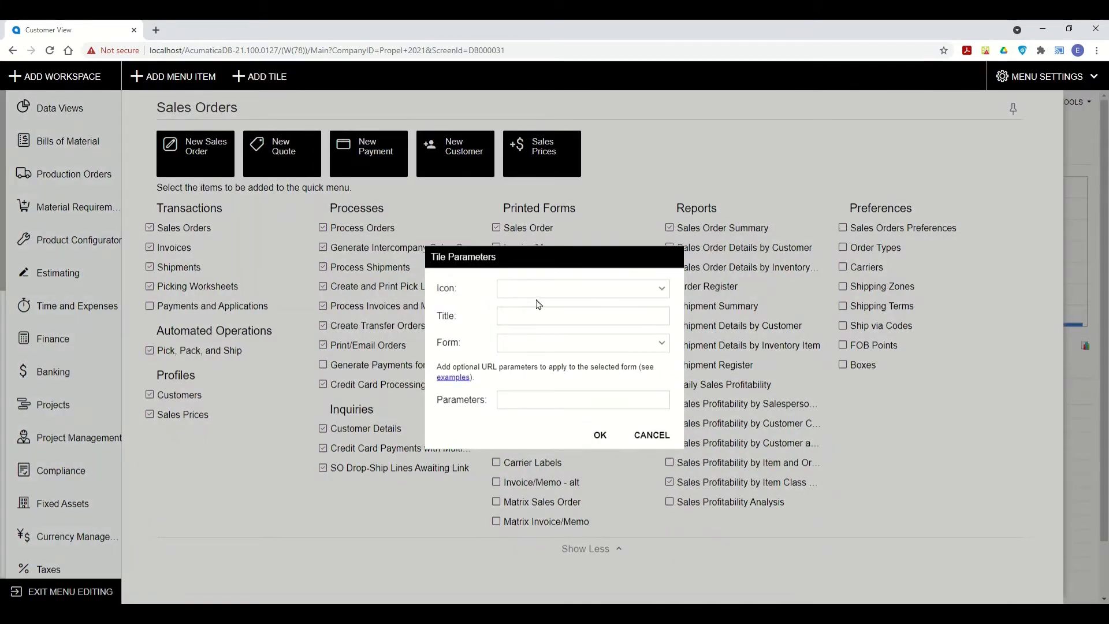
{"action": "left_click", "coordinate": [661, 291]}
{"action": "scroll", "coordinate": [626, 351], "scroll_direction": "down", "scroll_amount": 5}
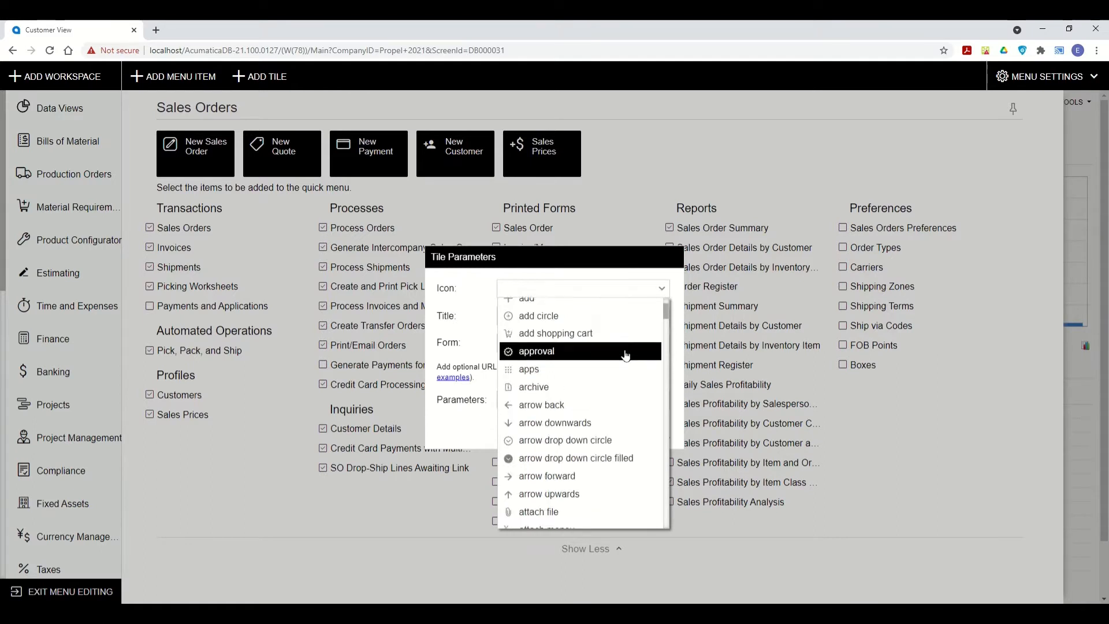
{"action": "scroll", "coordinate": [577, 398], "scroll_direction": "up", "scroll_amount": 4}
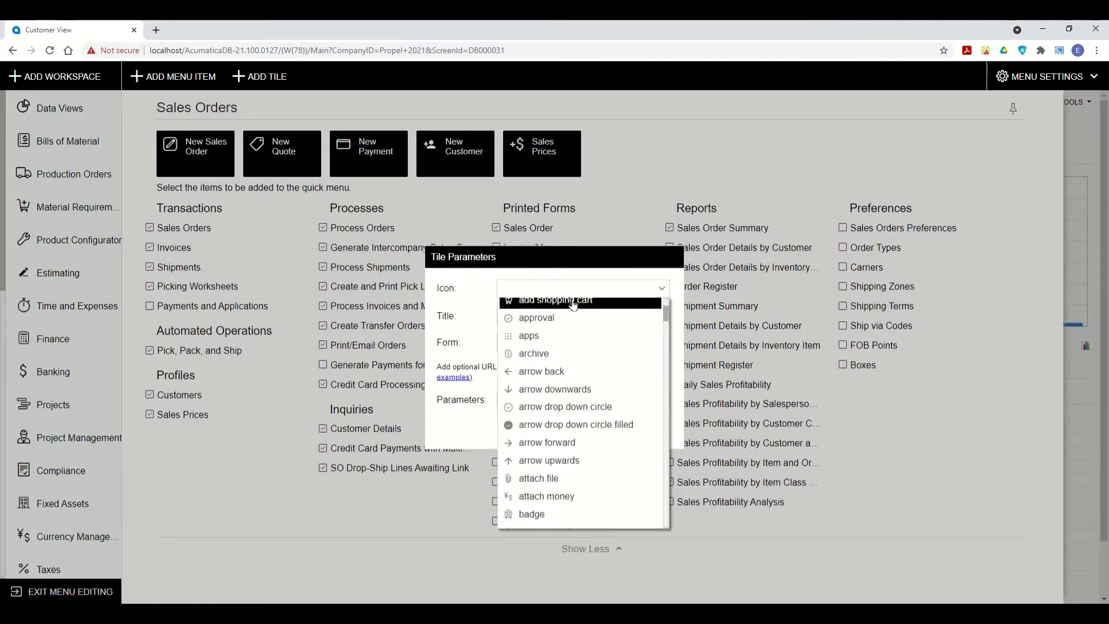
{"action": "type", "text": "shipp"}
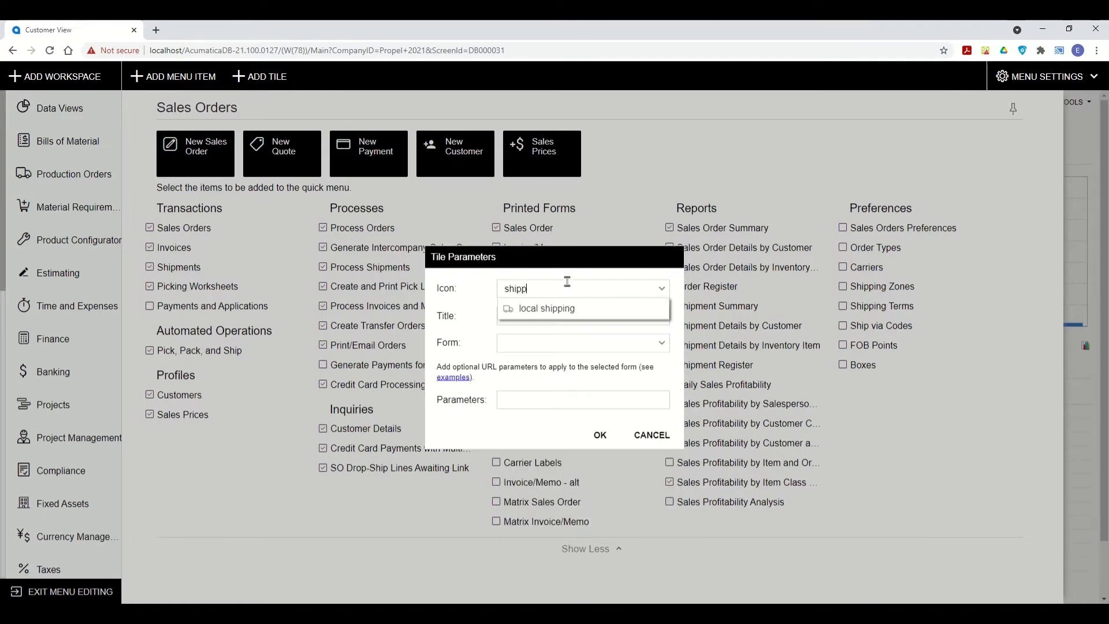
{"action": "left_click", "coordinate": [556, 308]}
{"action": "left_click", "coordinate": [559, 309]}
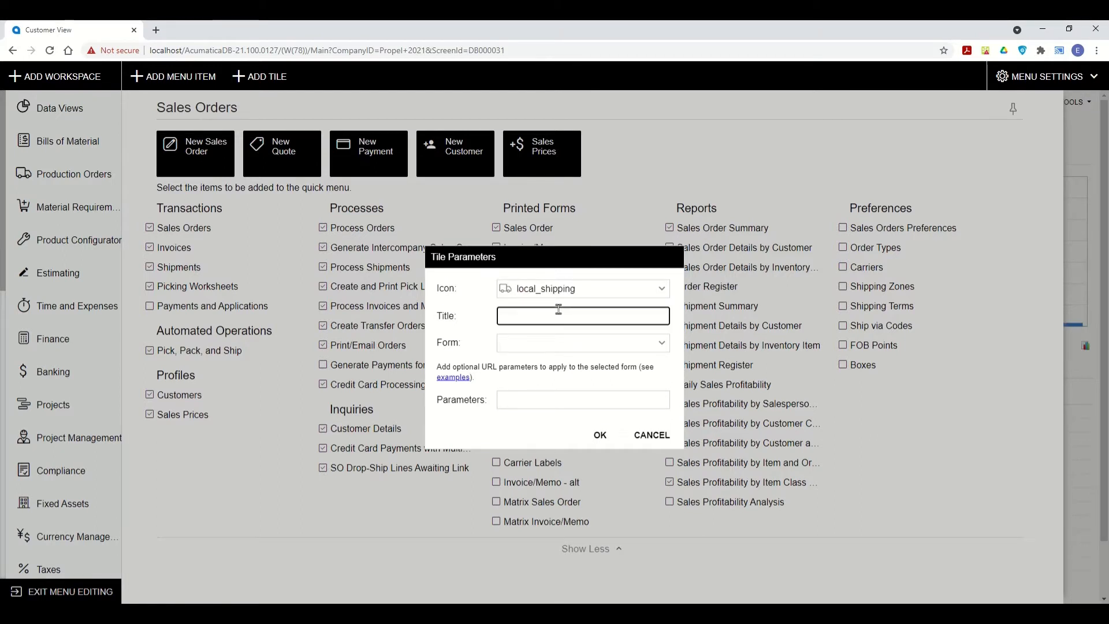
{"action": "type", "text": "Shpi"}
{"action": "type", "text": "ments"}
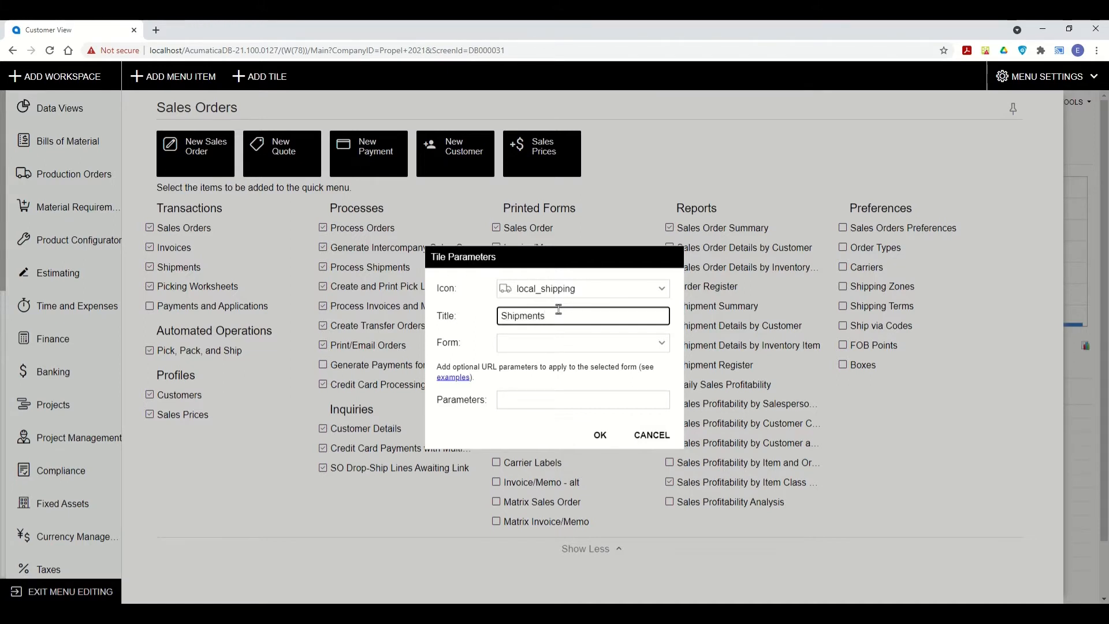
{"action": "left_click", "coordinate": [578, 345]}
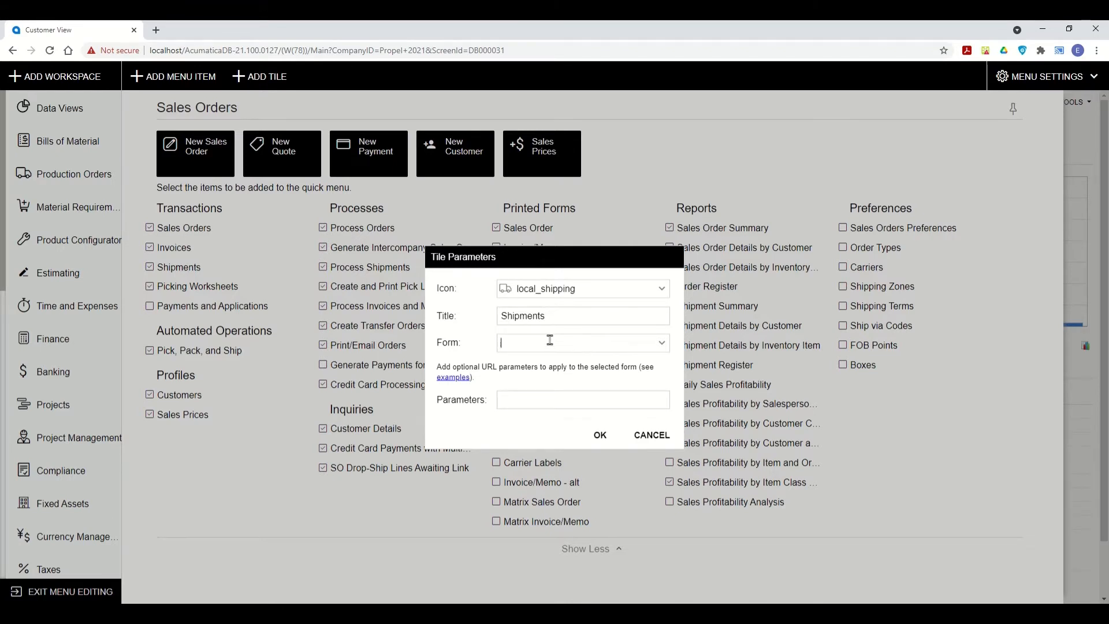
Link the tile to the SO302000 - Shipments form and confirm it.
{"action": "left_click", "coordinate": [661, 344]}
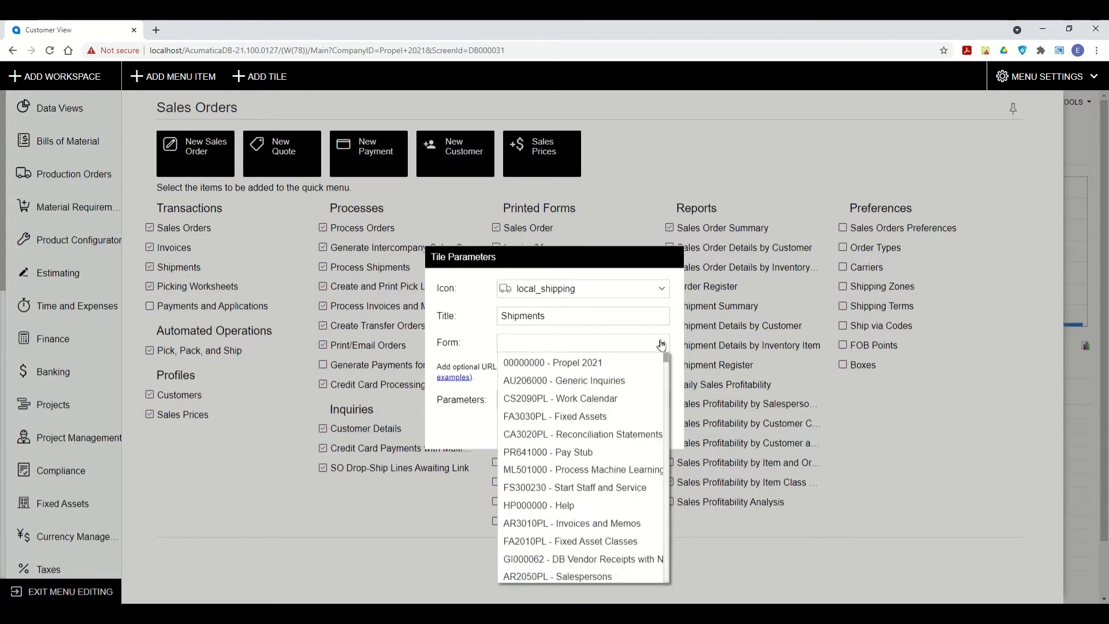
{"action": "type", "text": "shipment"}
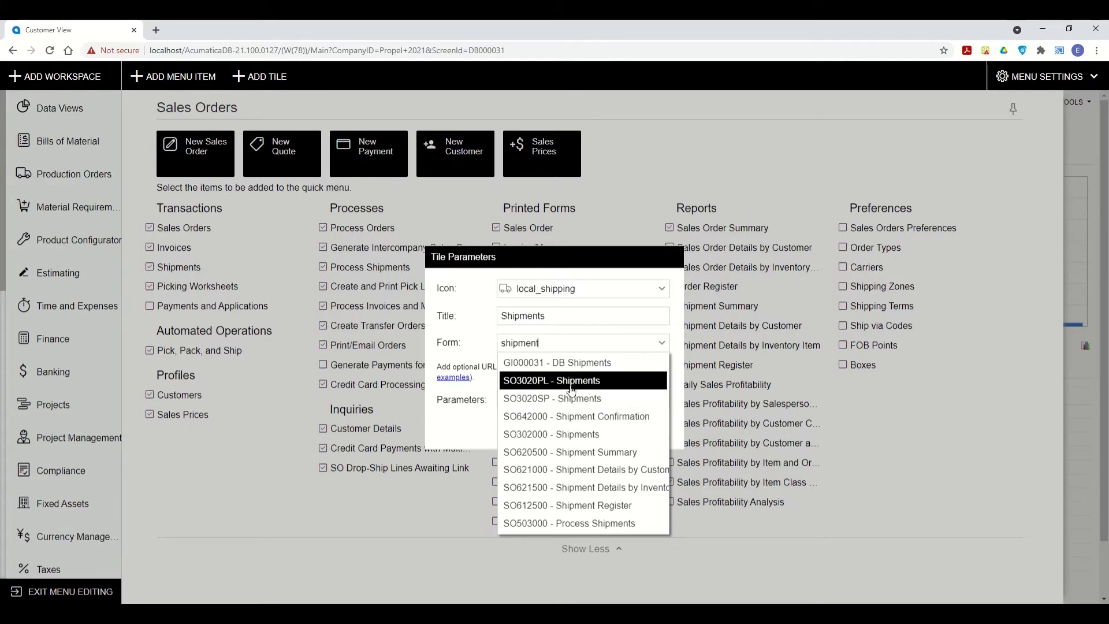
{"action": "left_click", "coordinate": [569, 434]}
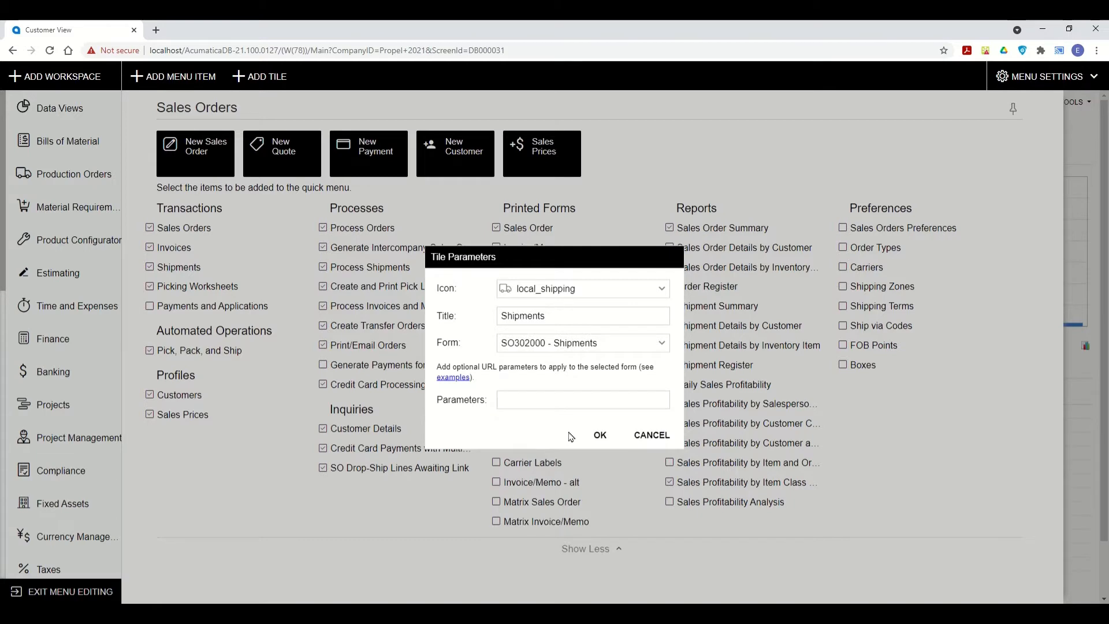
{"action": "left_click", "coordinate": [602, 435]}
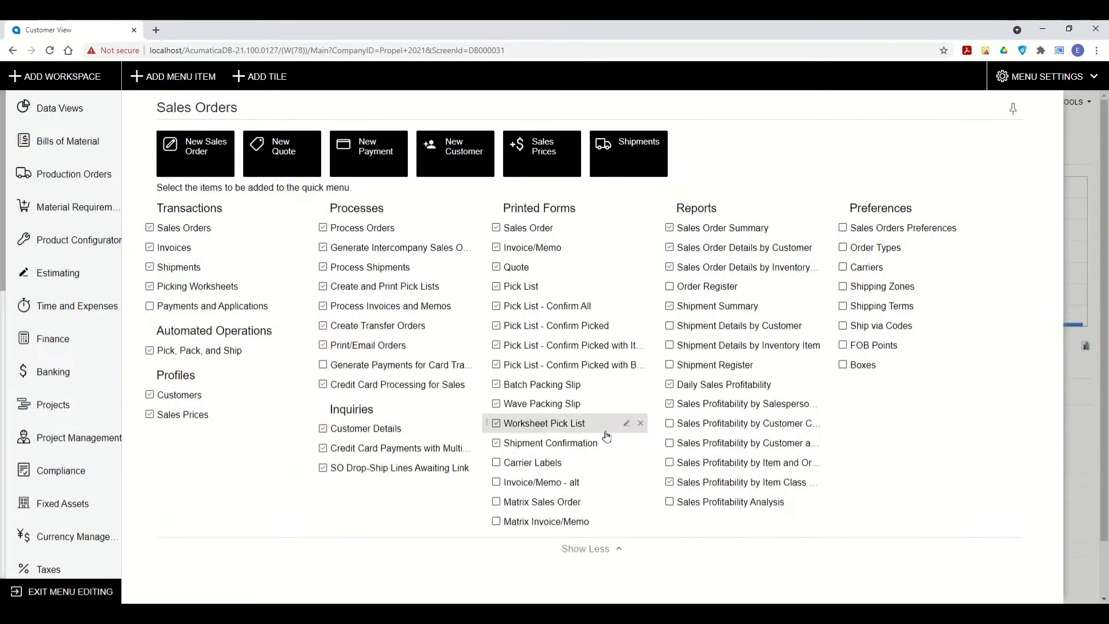
Exit menu editing, test the new Shipments tile, then return to the Sales Orders workspace.
{"action": "left_click", "coordinate": [29, 593]}
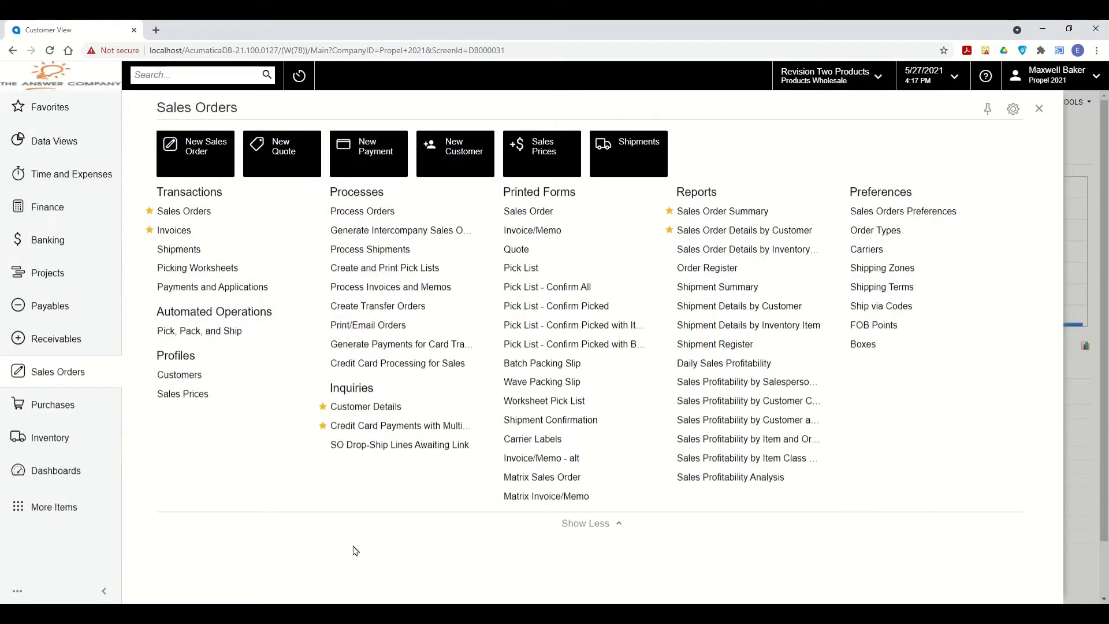
{"action": "left_click", "coordinate": [613, 156]}
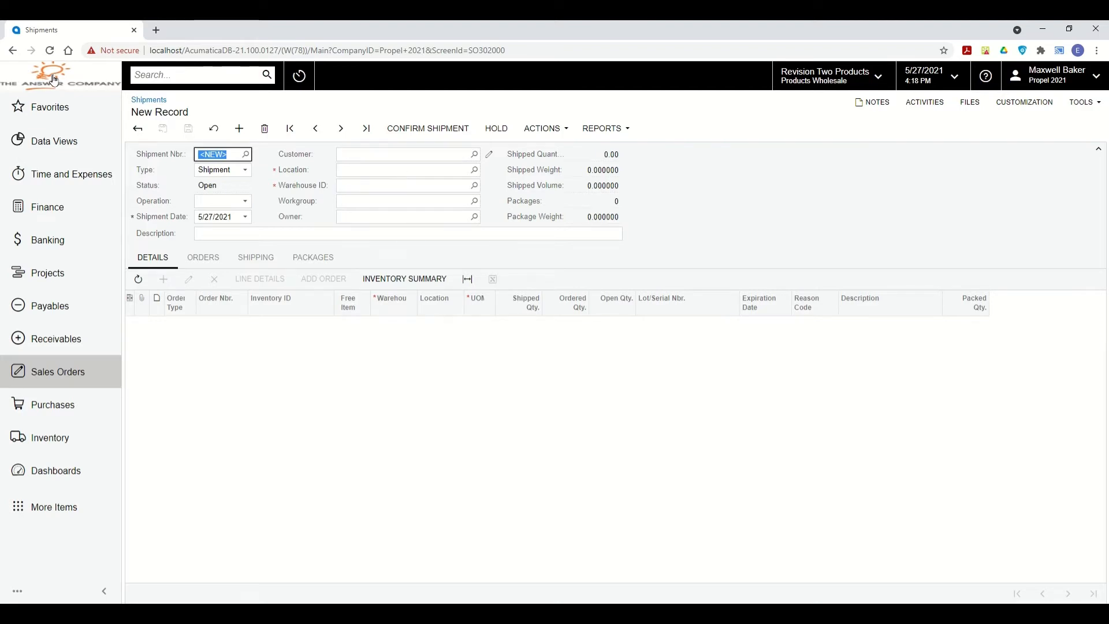
{"action": "left_click", "coordinate": [53, 79]}
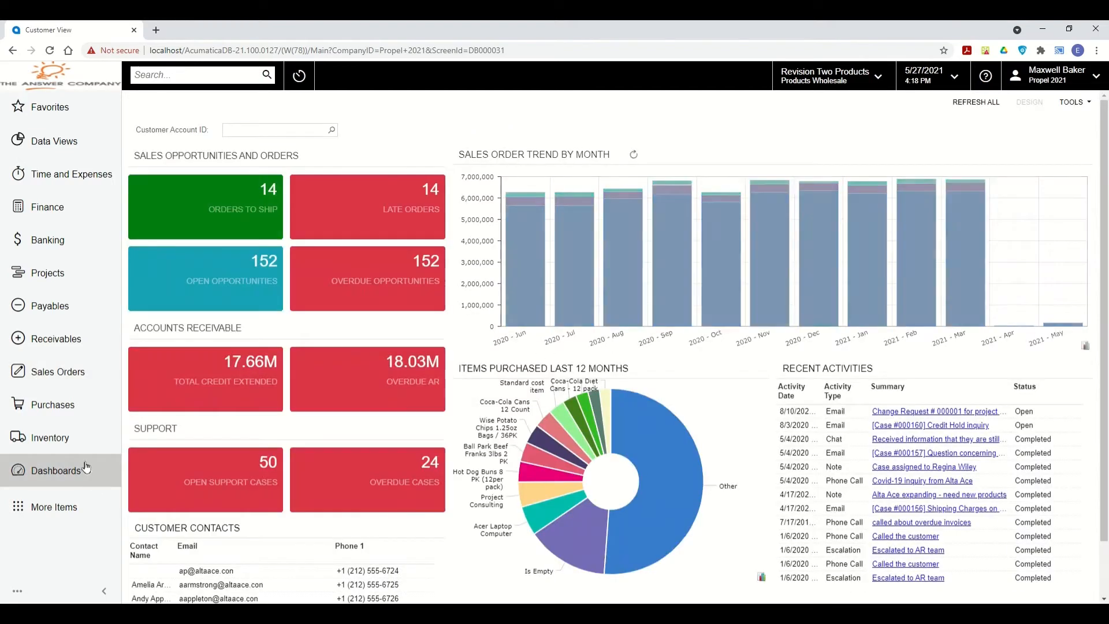
{"action": "left_click", "coordinate": [66, 373]}
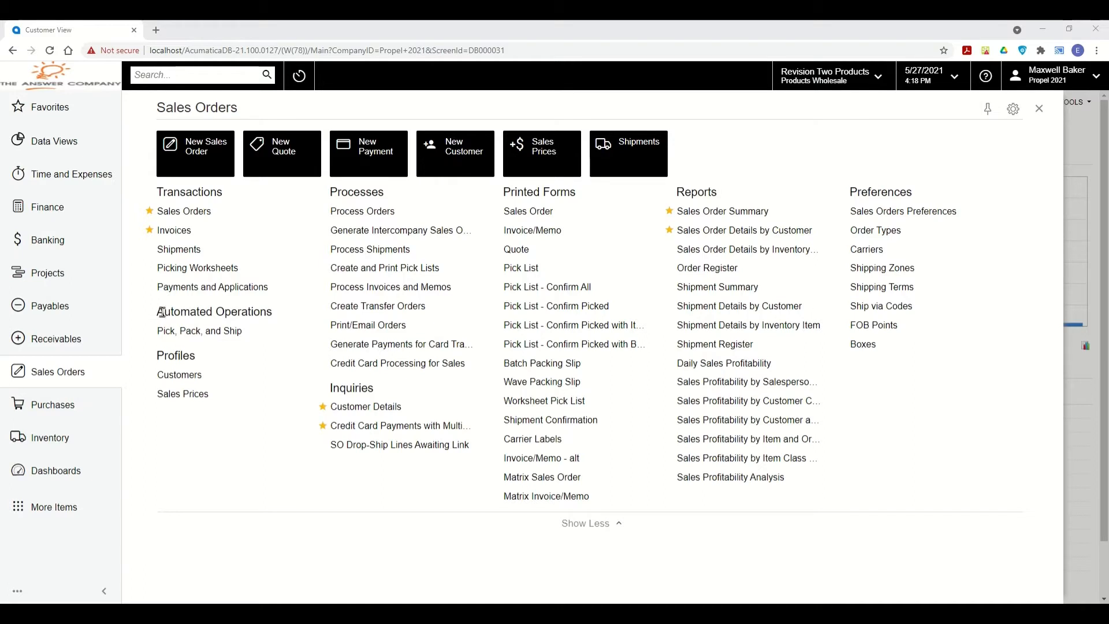
{"action": "left_click_drag", "start_coordinate": [164, 312], "coordinate": [274, 314]}
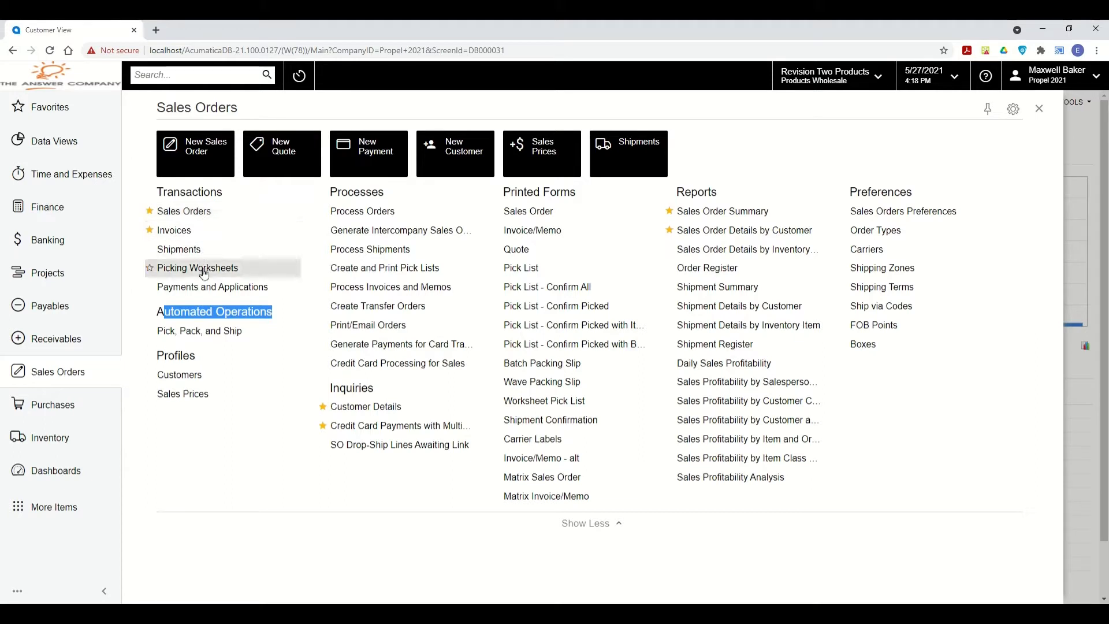
{"action": "left_click", "coordinate": [204, 190]}
{"action": "double_click", "coordinate": [204, 190]}
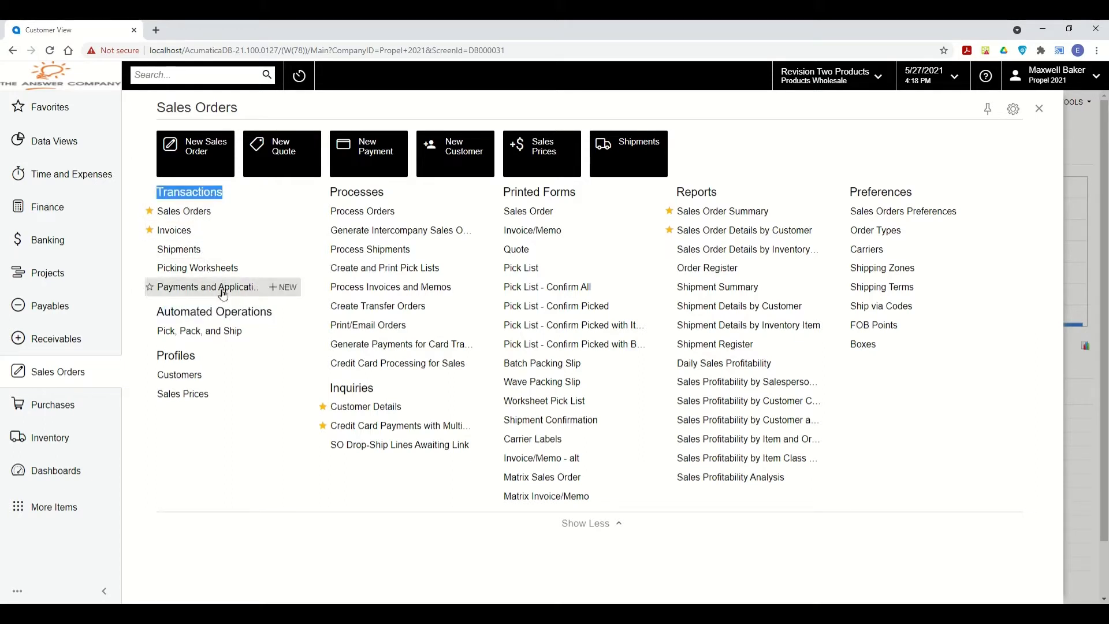
{"action": "double_click", "coordinate": [222, 311]}
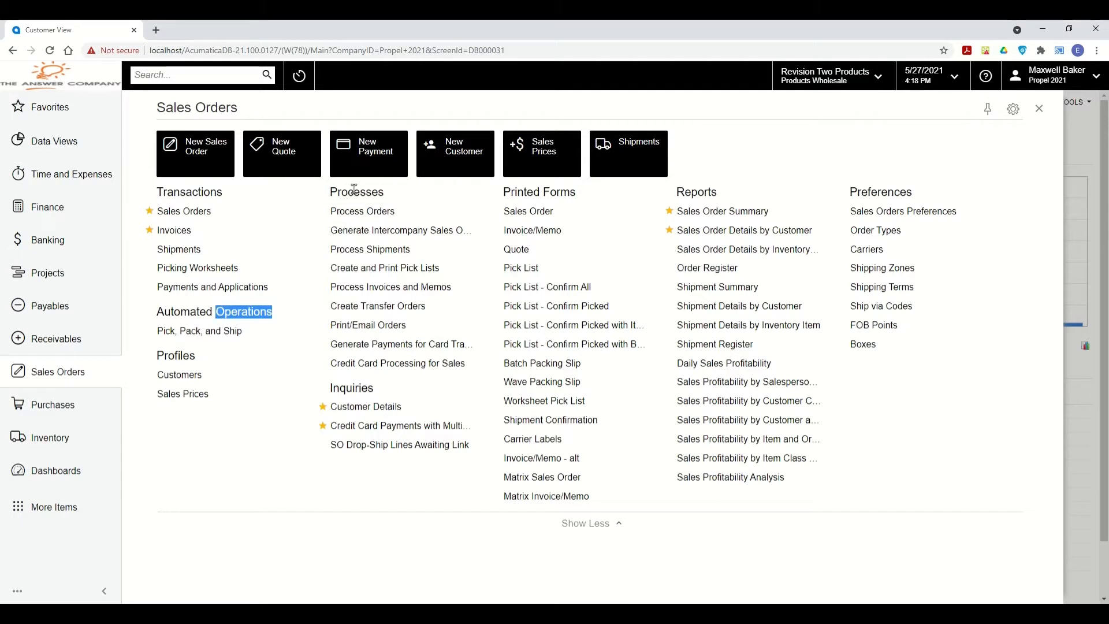
{"action": "left_click", "coordinate": [277, 311]}
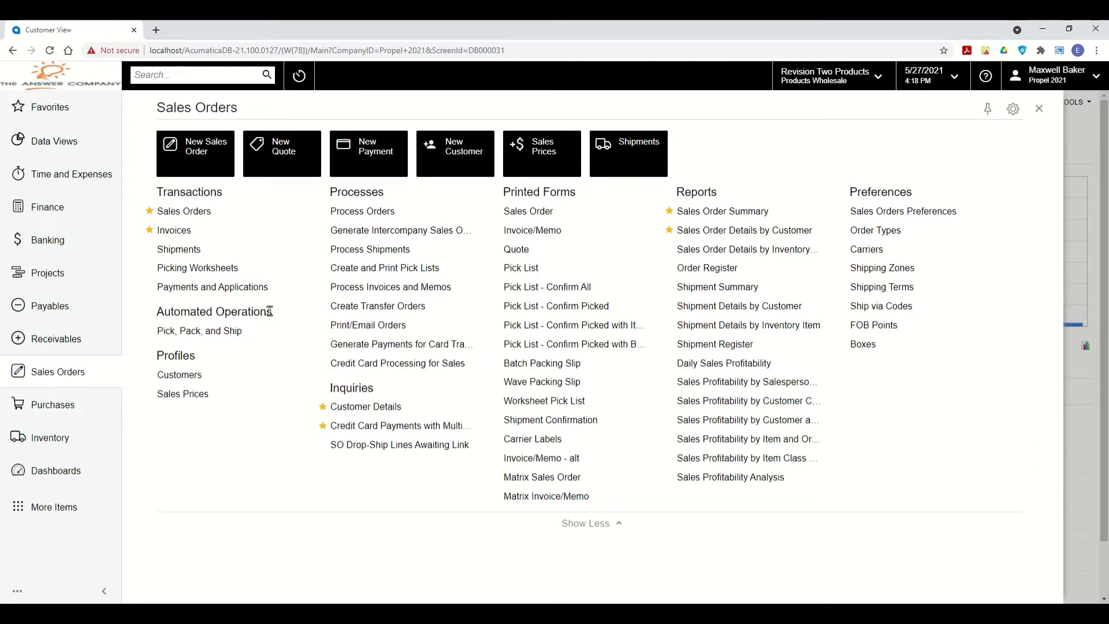
Add a workspace category named 'Propel 2021' in menu editing, then exit editing.
{"action": "left_click", "coordinate": [19, 591]}
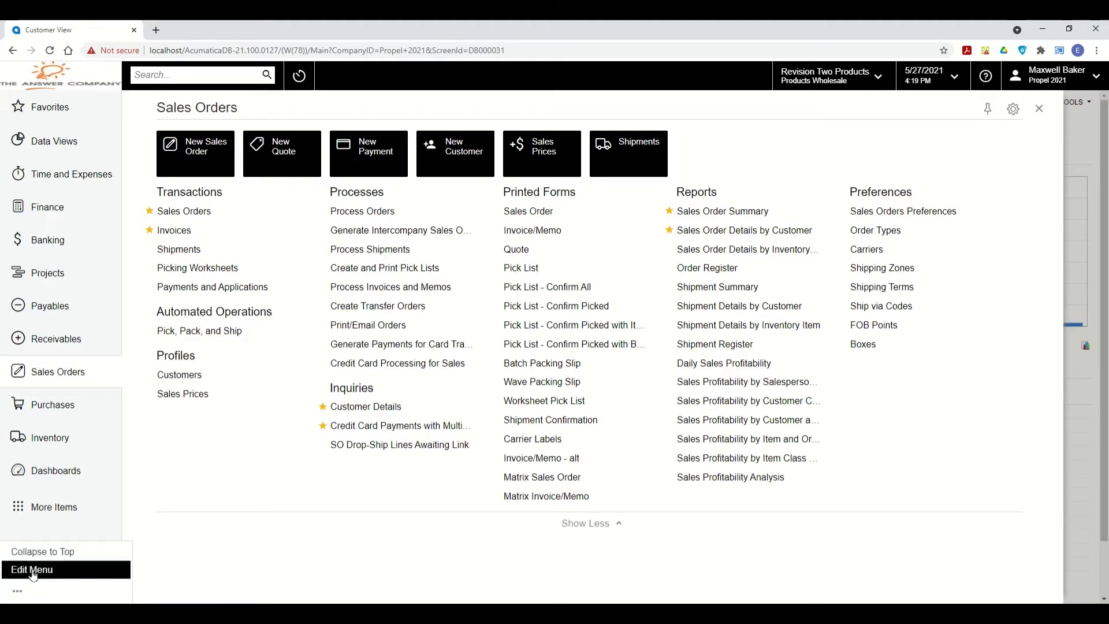
{"action": "left_click", "coordinate": [33, 570]}
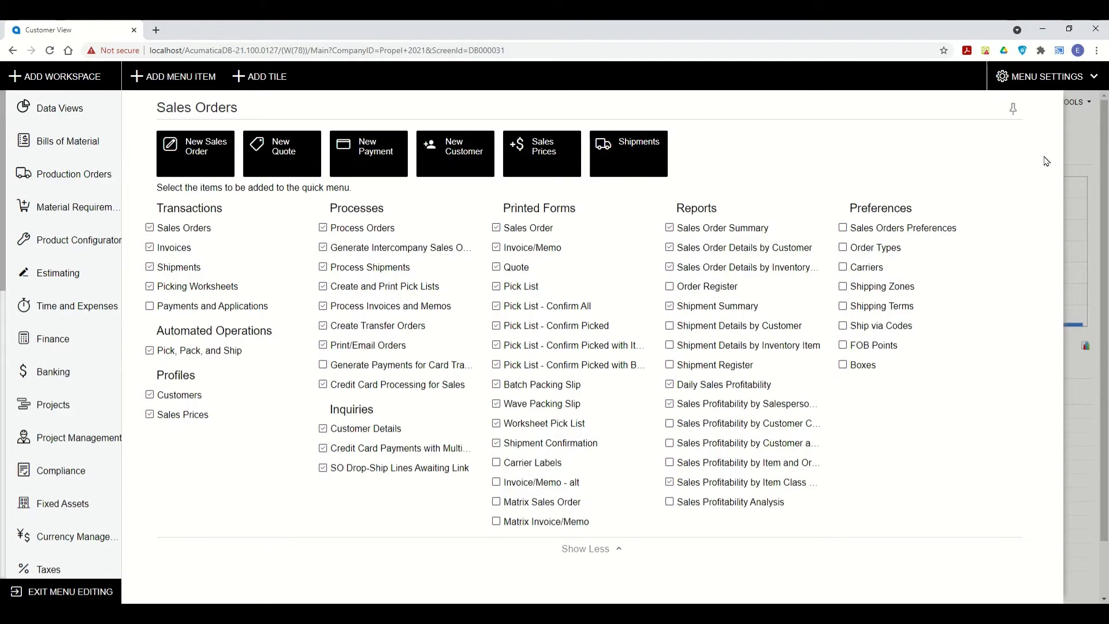
{"action": "left_click", "coordinate": [1049, 80]}
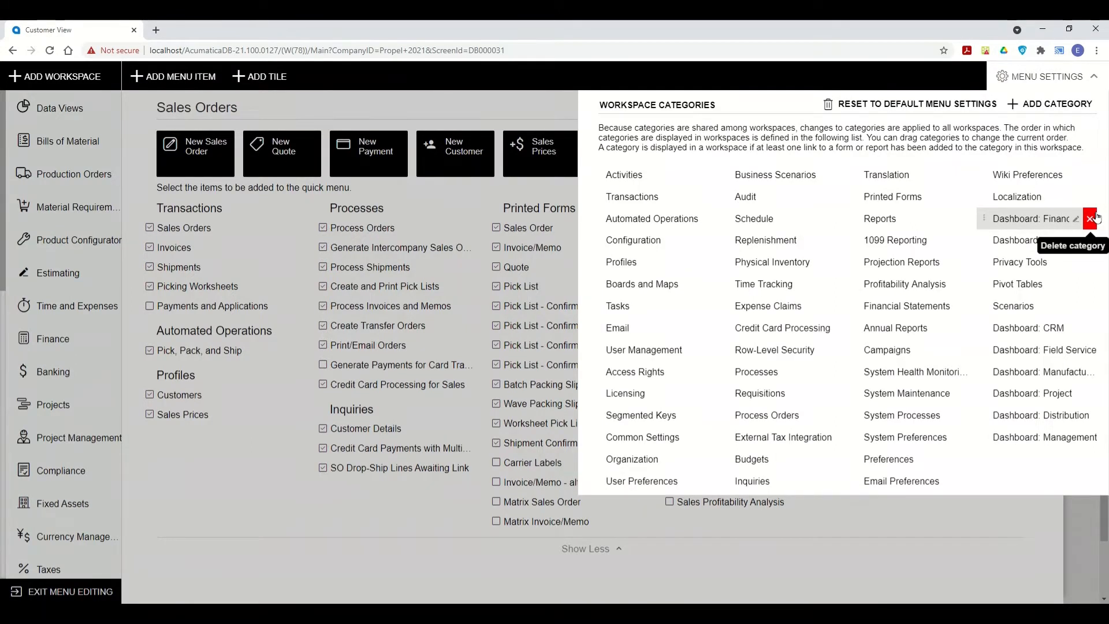
{"action": "left_click", "coordinate": [1078, 106]}
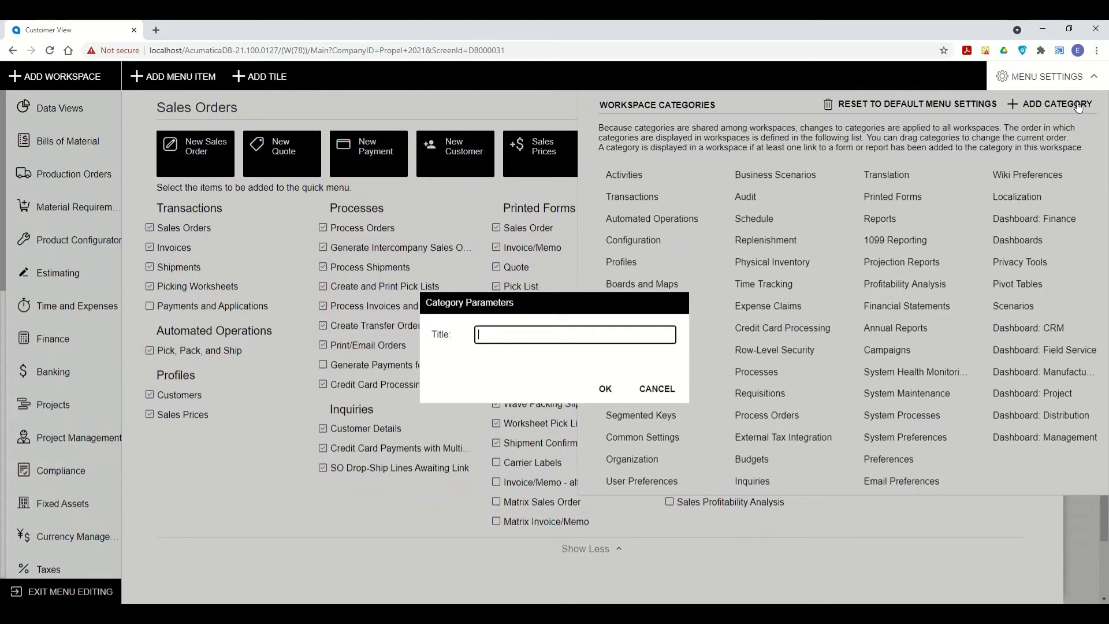
{"action": "type", "text": "Propel 2021"}
{"action": "left_click", "coordinate": [604, 388]}
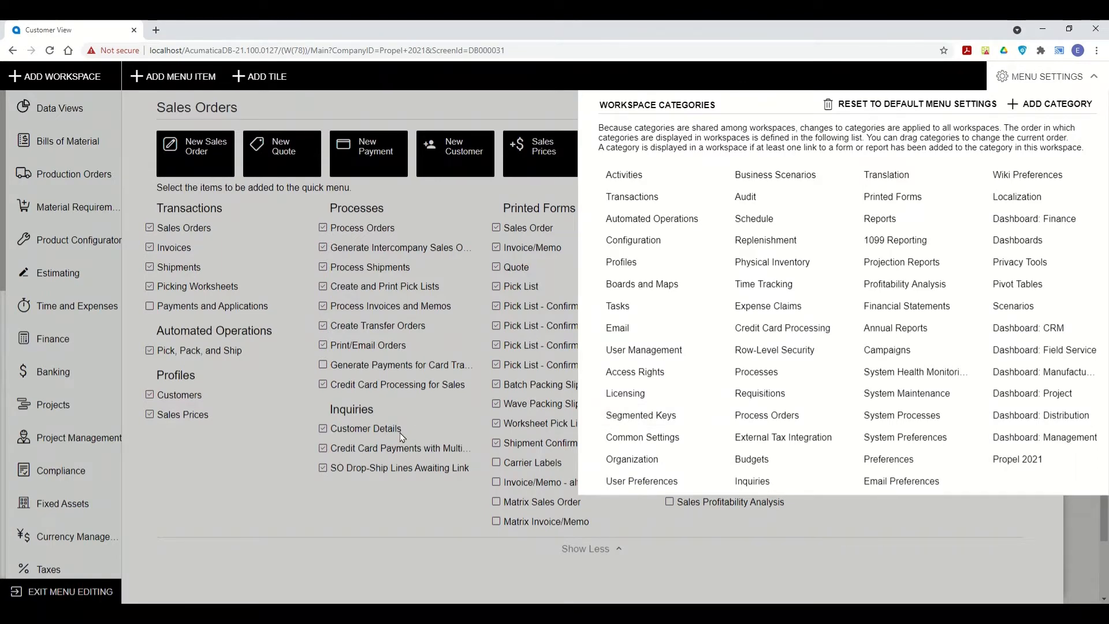
{"action": "left_click", "coordinate": [1048, 80]}
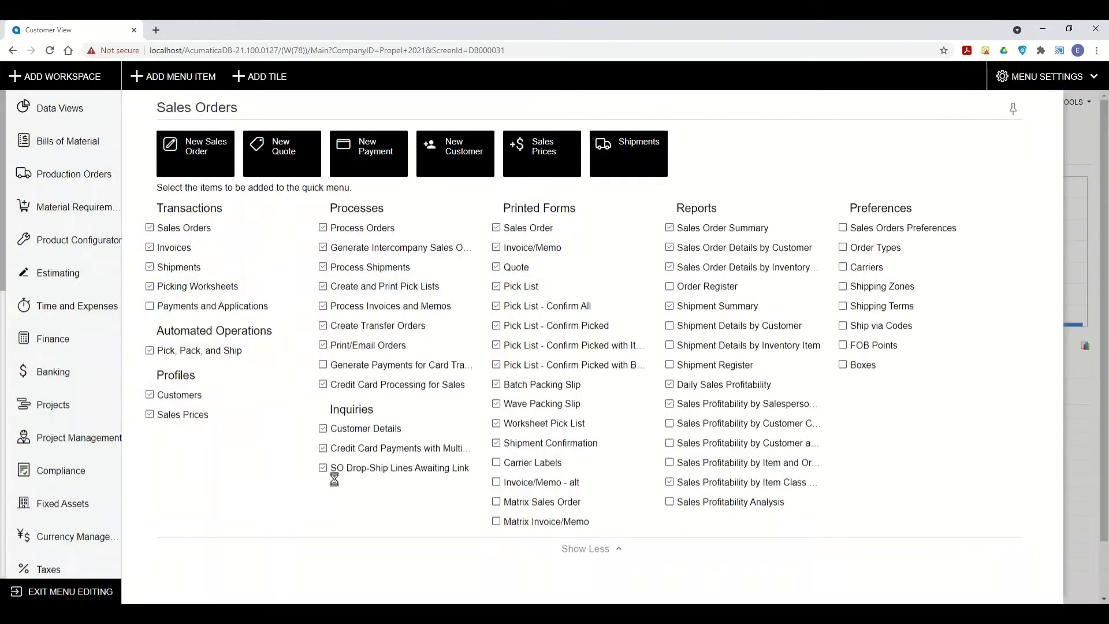
{"action": "left_click", "coordinate": [76, 586]}
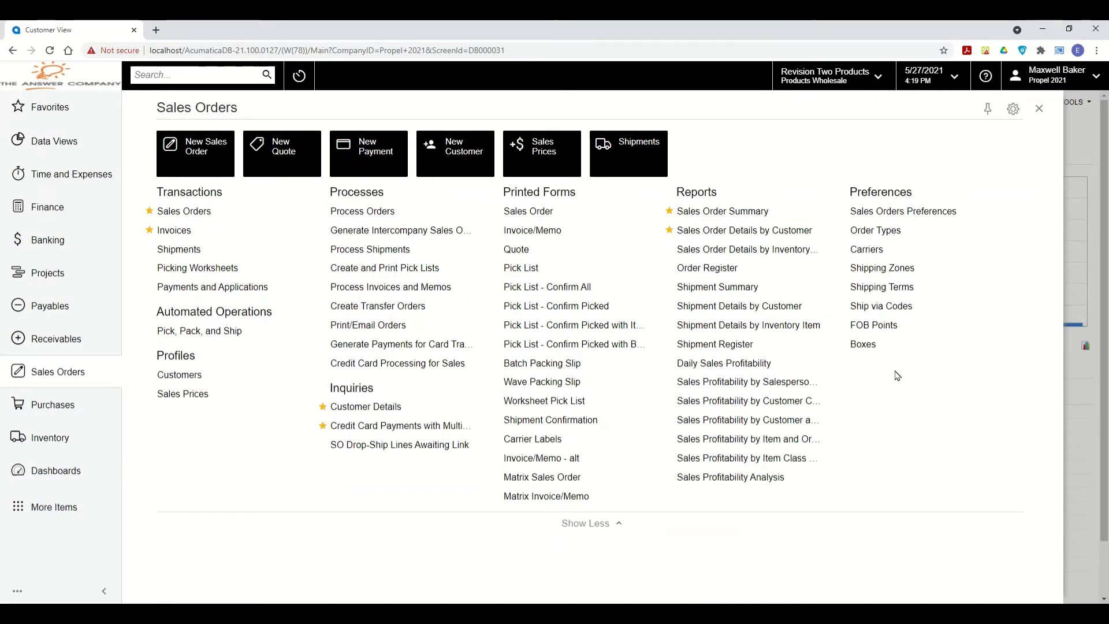
Open the Dashboards screen in a new tab via 'dashb' search and load Sales Operations.
{"action": "left_click", "coordinate": [156, 72]}
{"action": "type", "text": "dashb"}
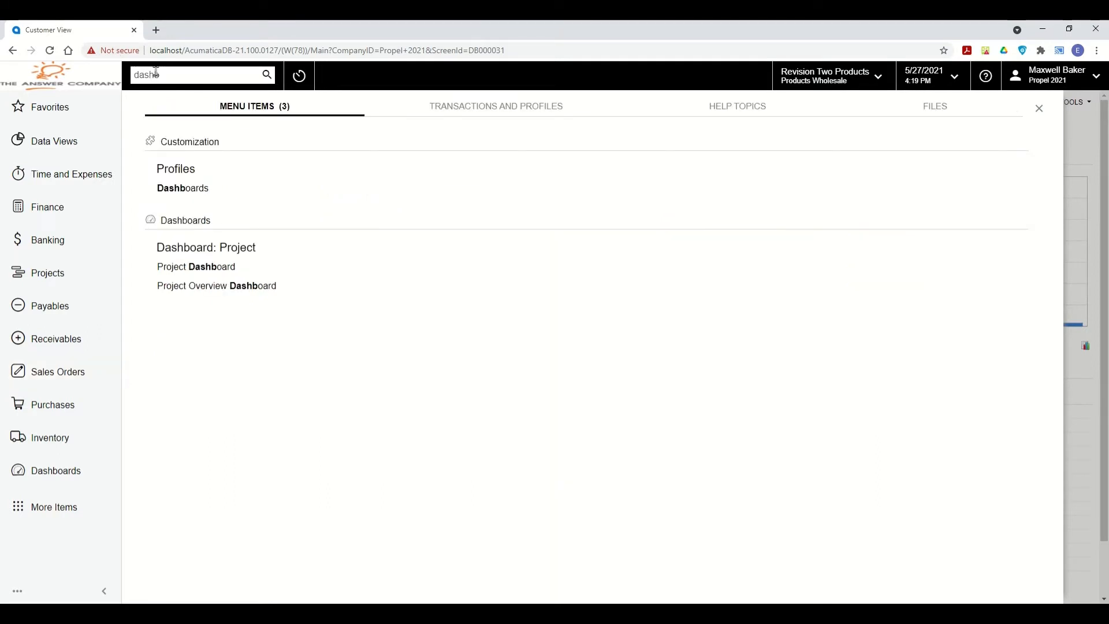
{"action": "right_click", "coordinate": [187, 194]}
{"action": "left_click", "coordinate": [202, 208]}
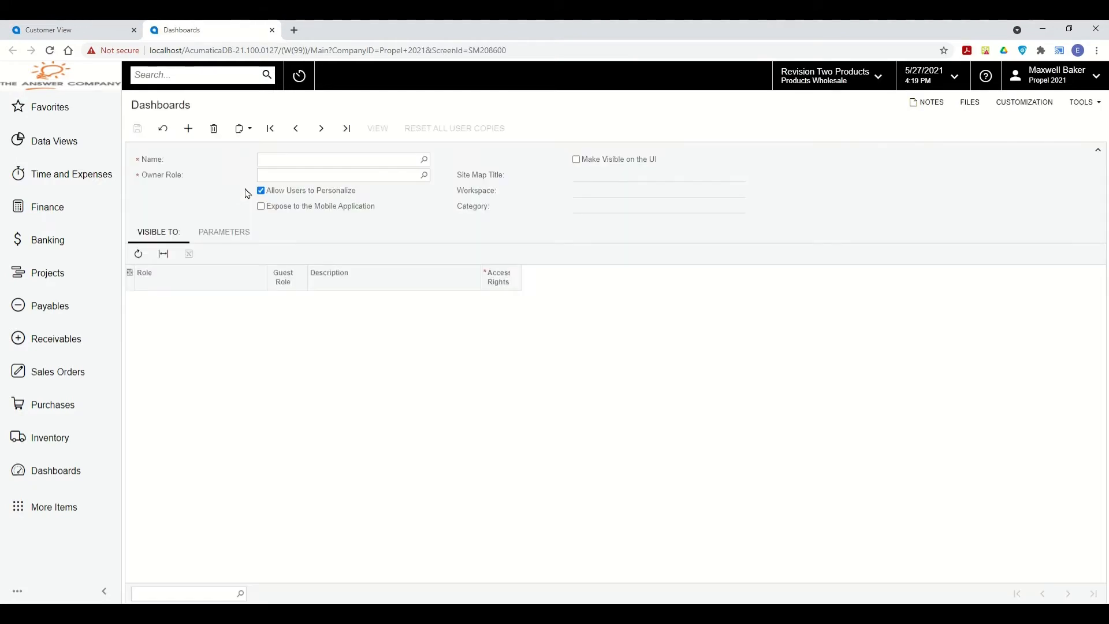
{"action": "left_click", "coordinate": [425, 159]}
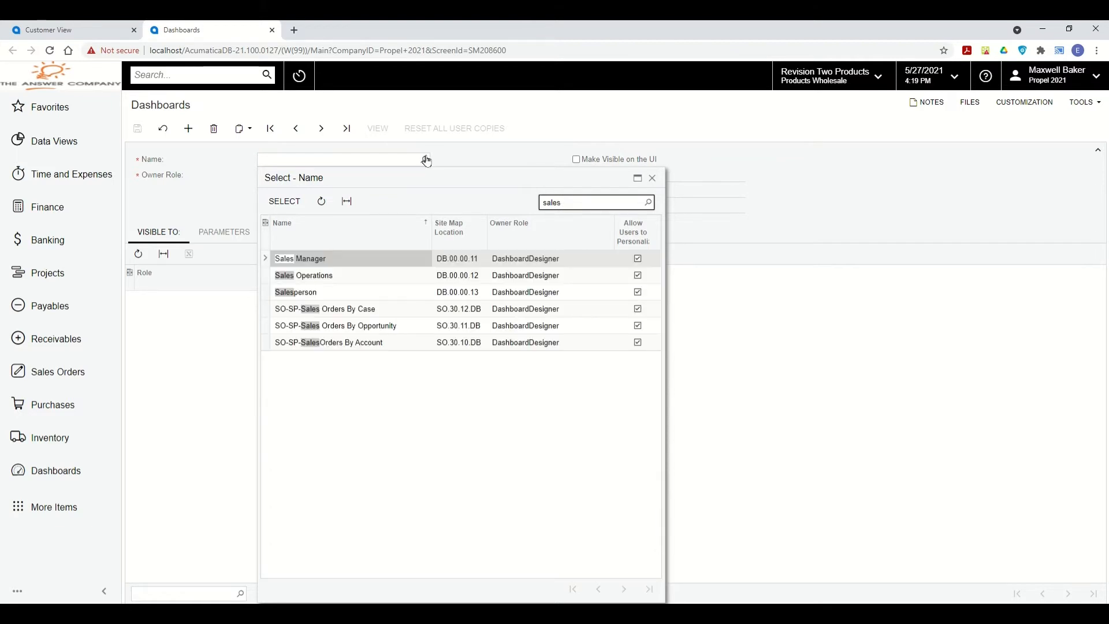
{"action": "left_click", "coordinate": [334, 281]}
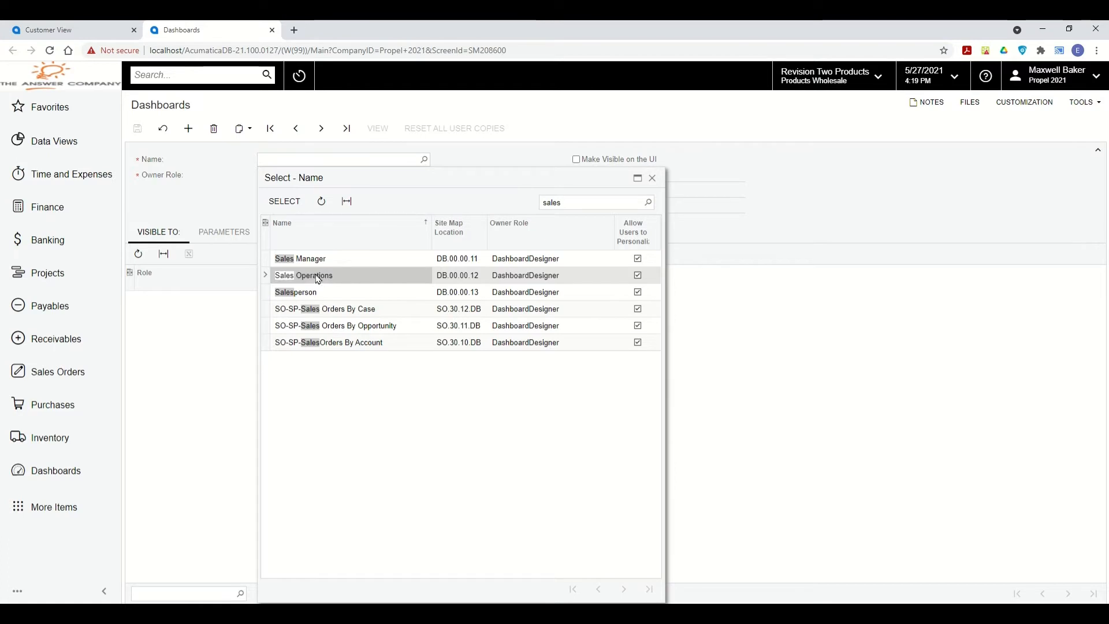
{"action": "left_click", "coordinate": [286, 202]}
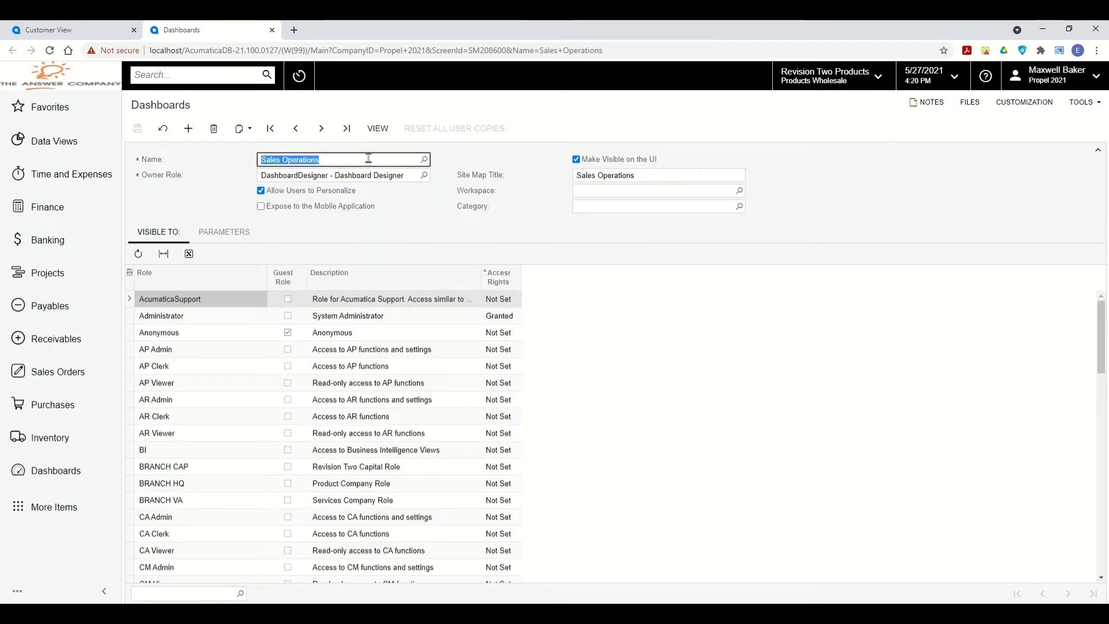
Set the dashboard's Workspace to Sales Orders and Category to Propel 2021, then save.
{"action": "left_click", "coordinate": [655, 190]}
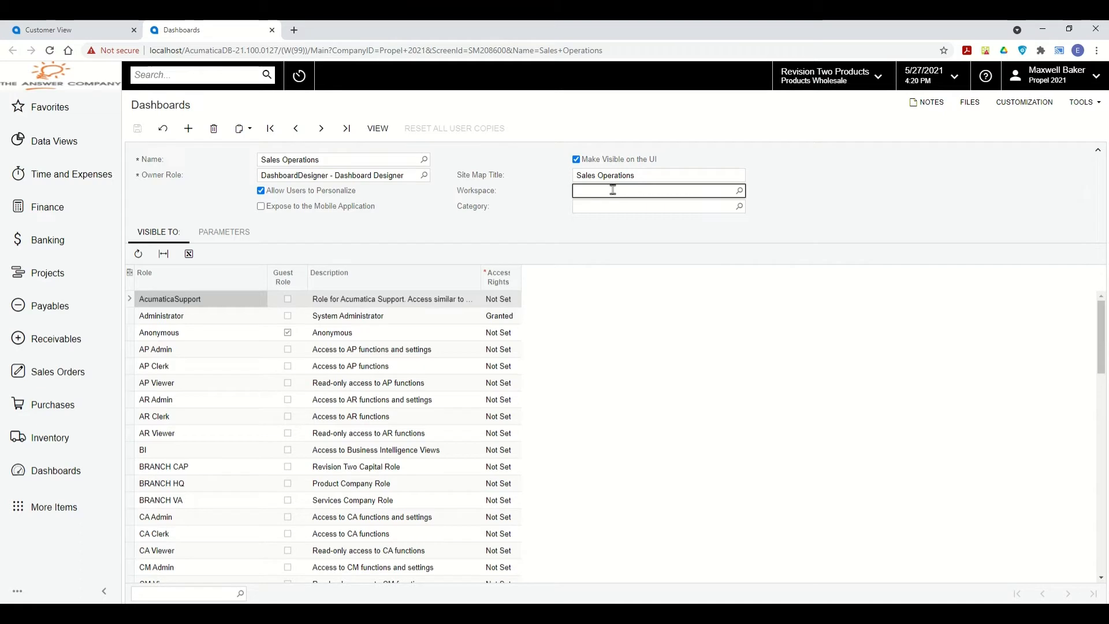
{"action": "left_click", "coordinate": [739, 191]}
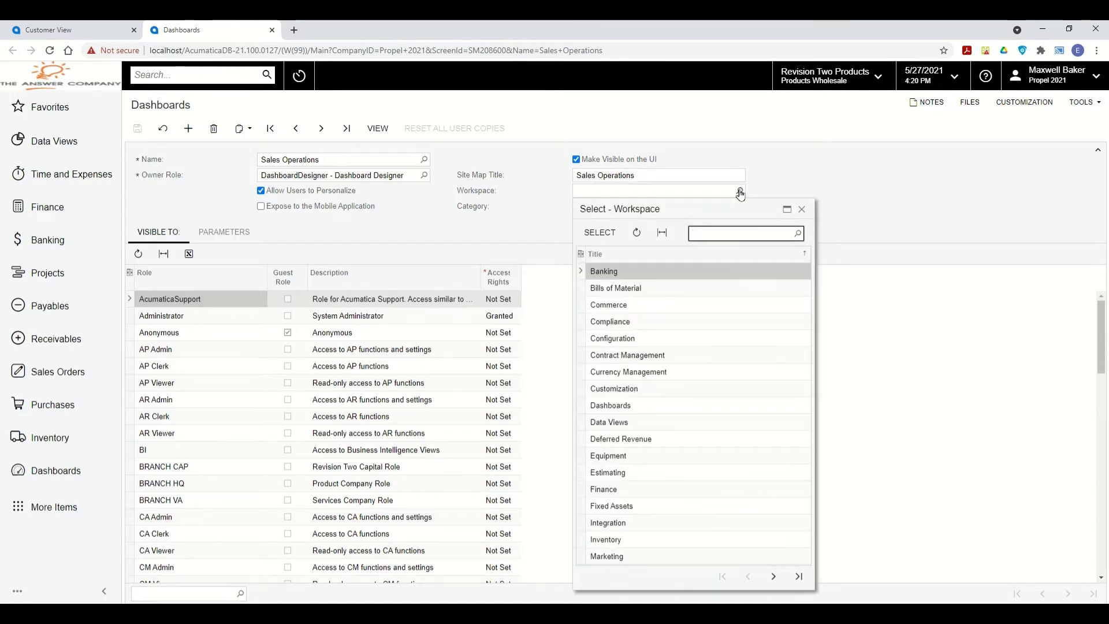
{"action": "type", "text": "sales order"}
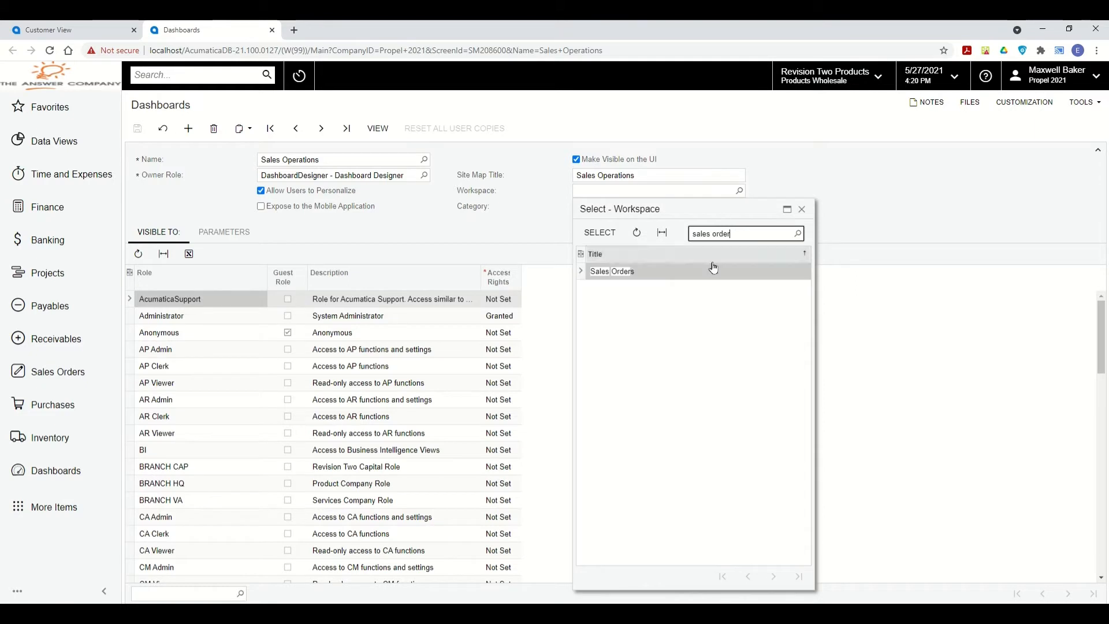
{"action": "left_click", "coordinate": [611, 277]}
{"action": "double_click", "coordinate": [611, 277]}
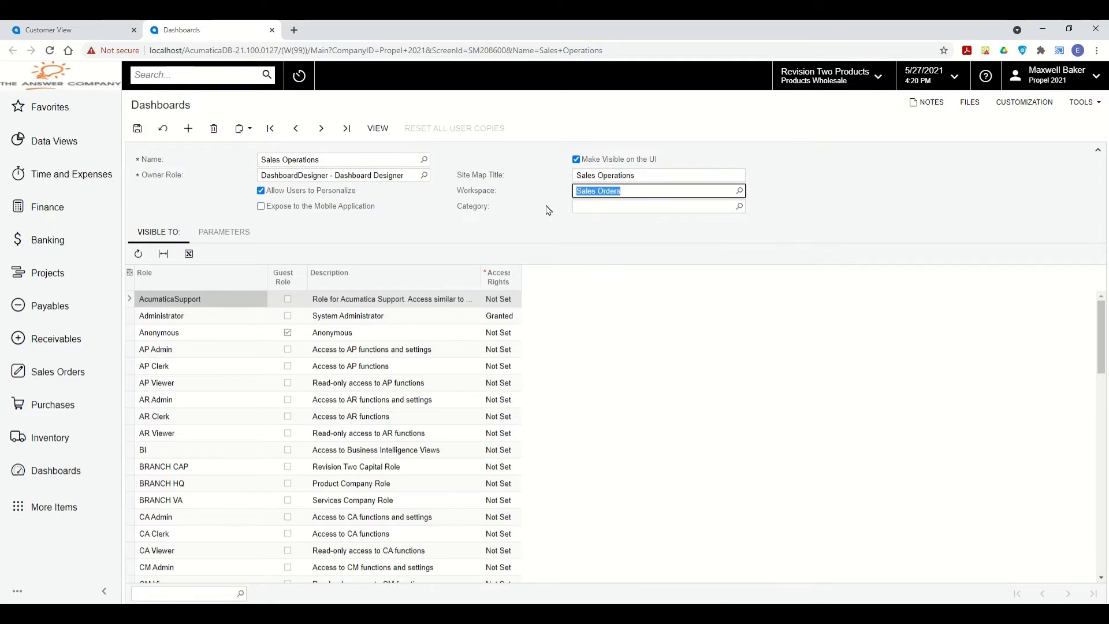
{"action": "left_click", "coordinate": [652, 206]}
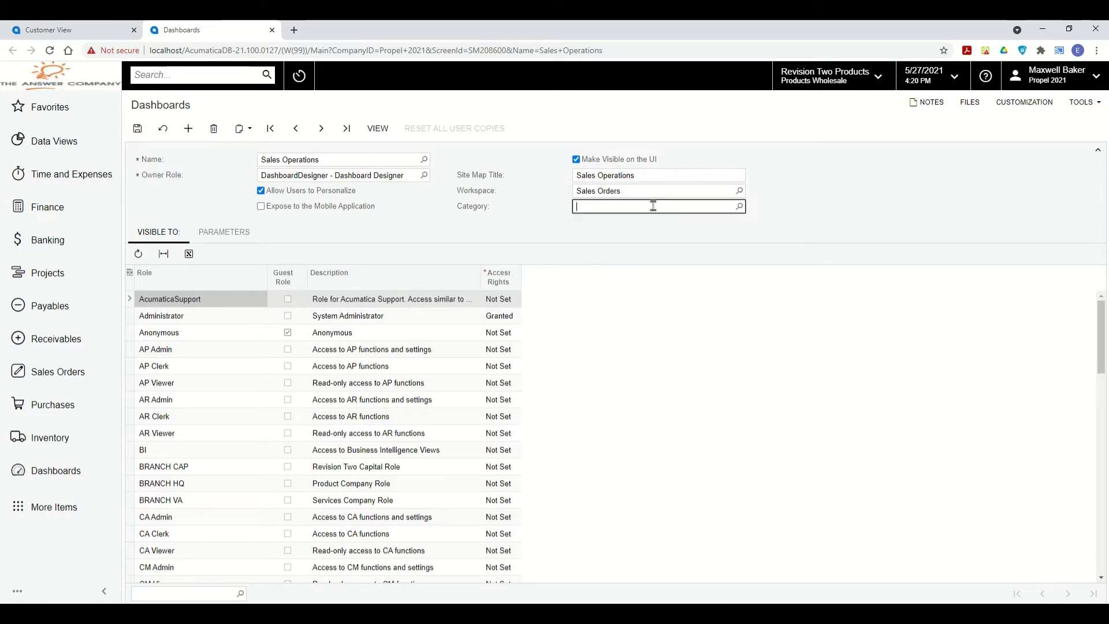
{"action": "left_click", "coordinate": [739, 208]}
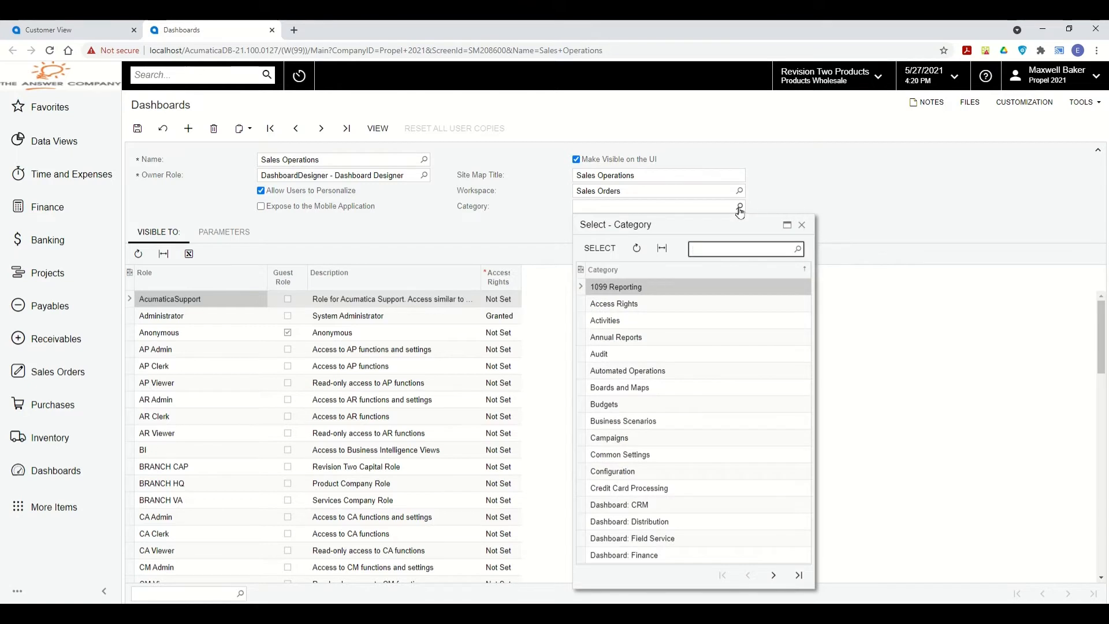
{"action": "left_click", "coordinate": [743, 247]}
{"action": "type", "text": "propel"}
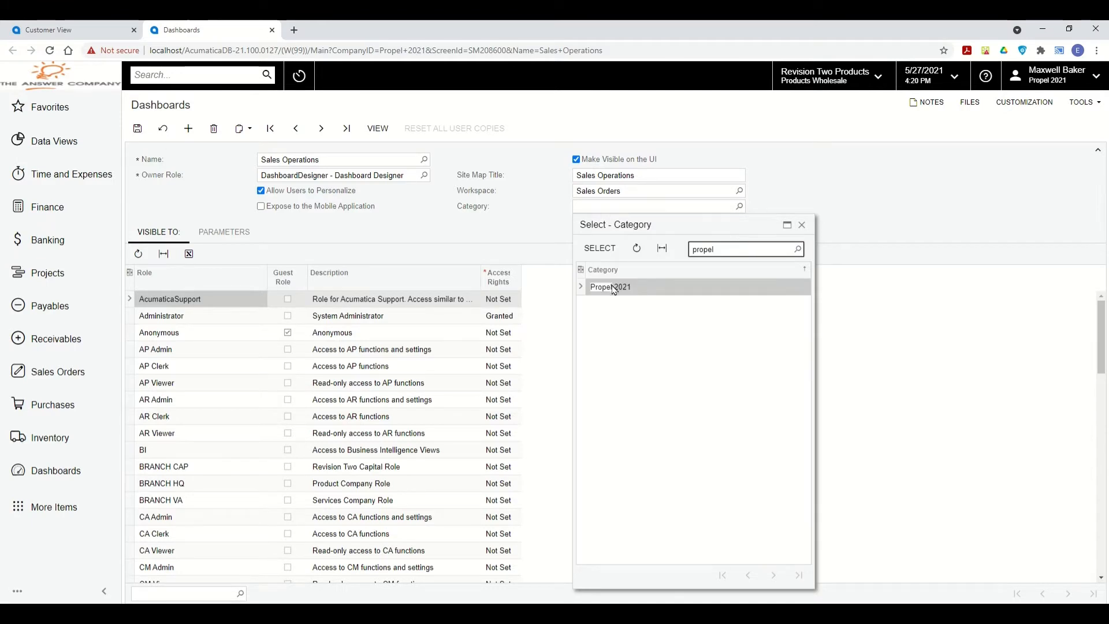
{"action": "left_click", "coordinate": [609, 249]}
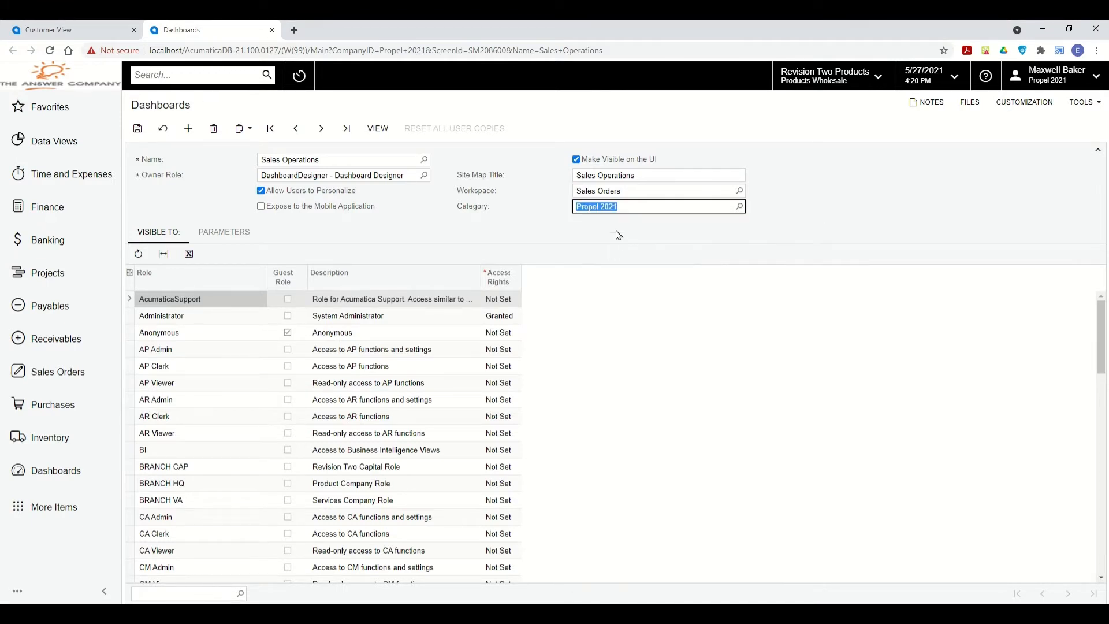
{"action": "left_click", "coordinate": [138, 128]}
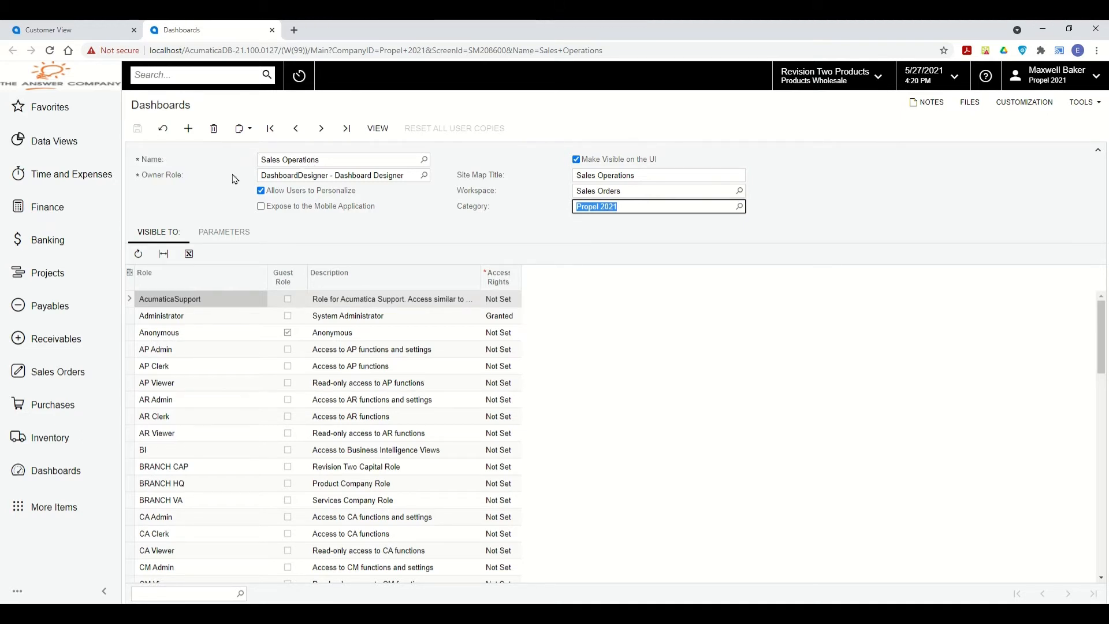
{"action": "left_click", "coordinate": [81, 31]}
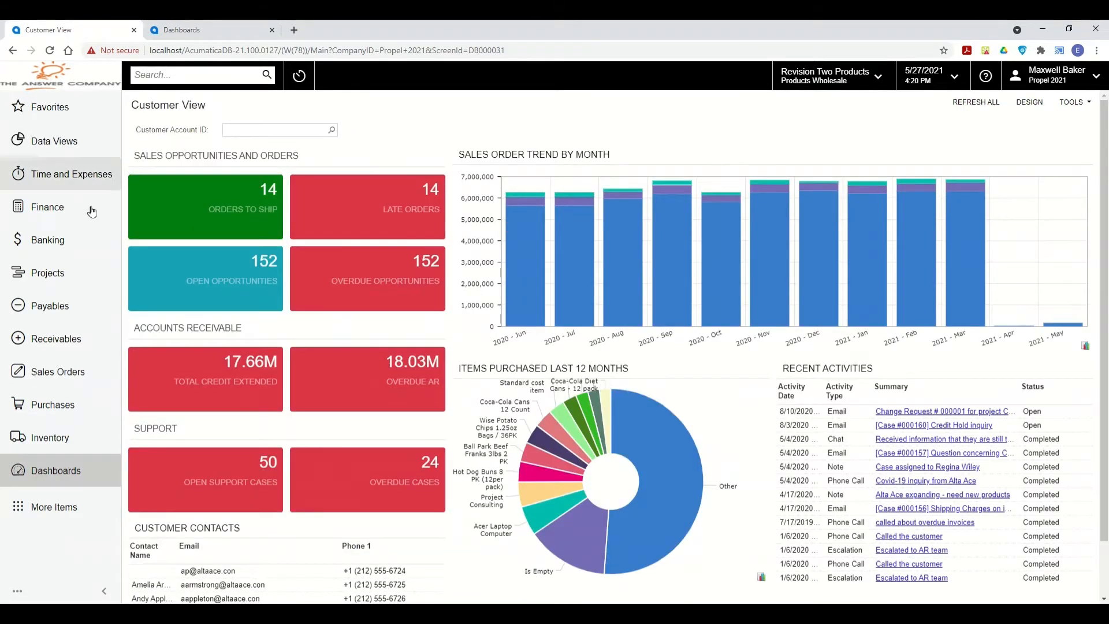
Open the Sales Orders workspace menu and expand it to show every item, including Propel 2021.
{"action": "left_click", "coordinate": [56, 374]}
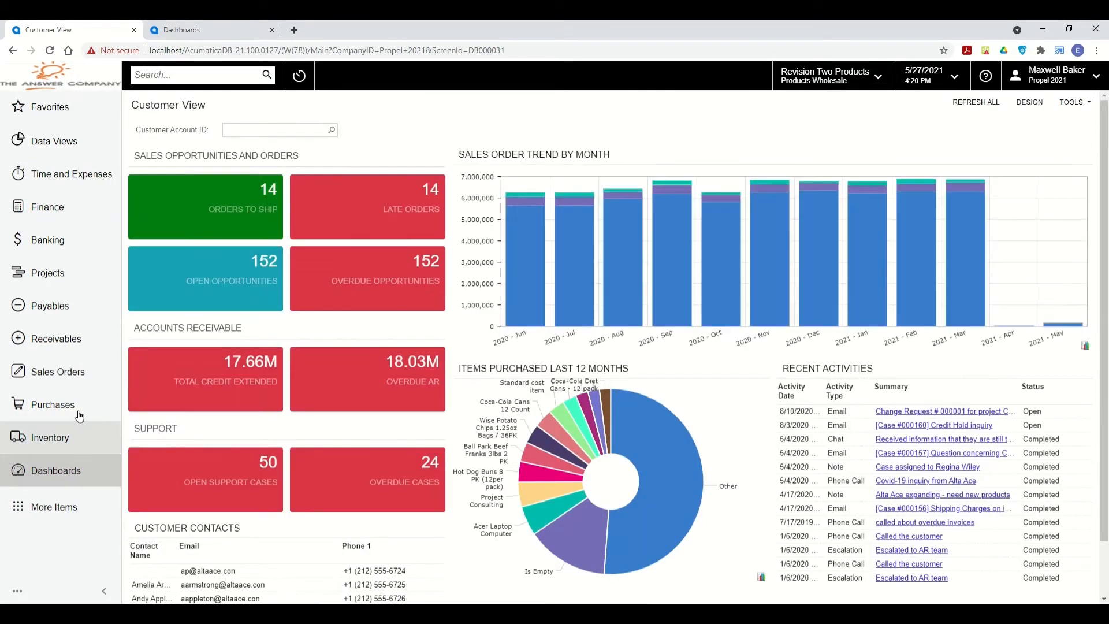
{"action": "left_click", "coordinate": [64, 373]}
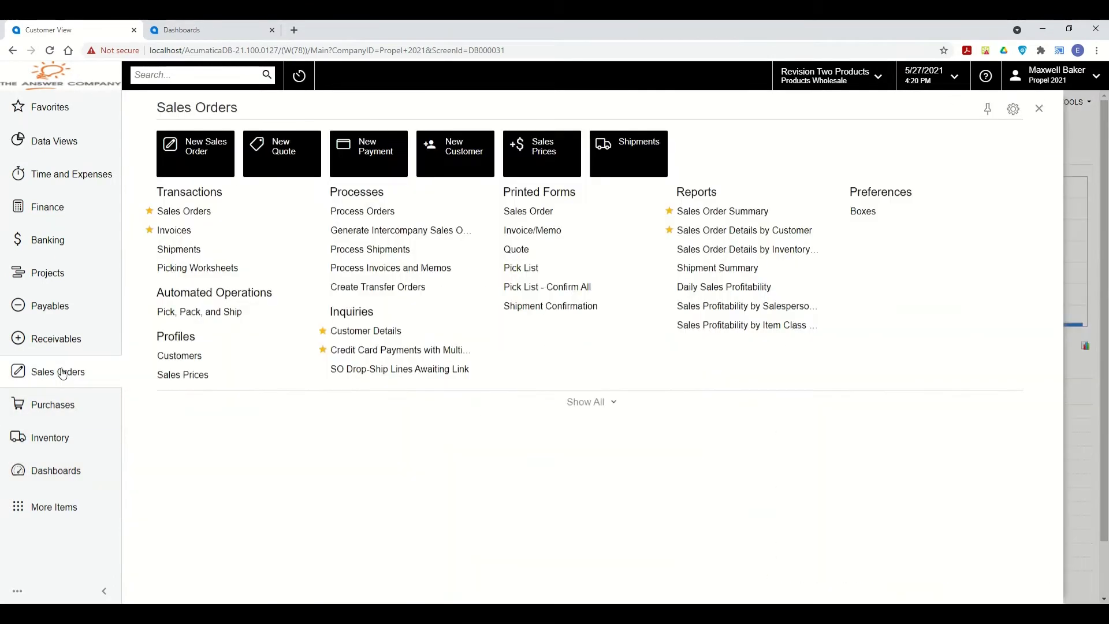
{"action": "left_click", "coordinate": [605, 403]}
{"action": "left_click_drag", "start_coordinate": [860, 369], "coordinate": [953, 370]}
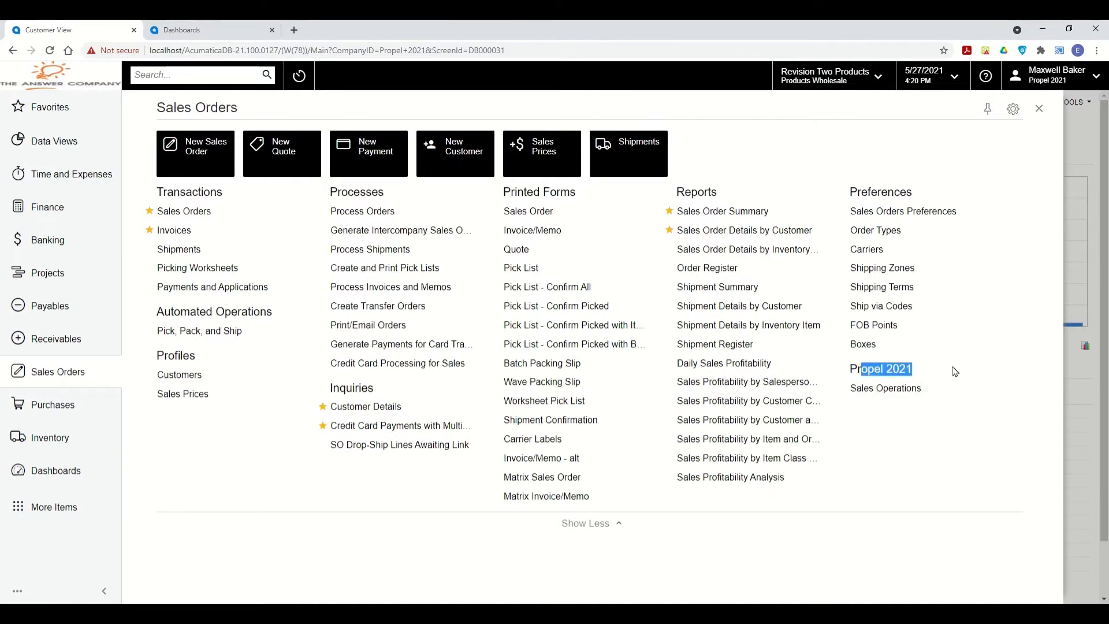
{"action": "left_click", "coordinate": [896, 371]}
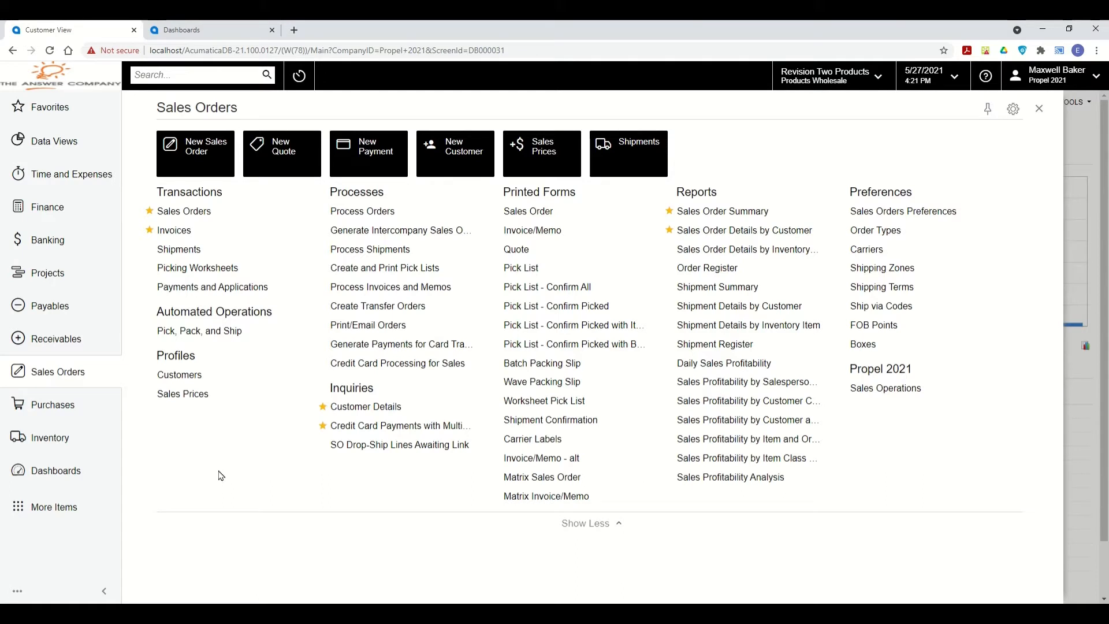
View the Shipments list and a blank new shipment, then return to the Customer View dashboard.
{"action": "mouse_move", "coordinate": [282, 210]}
{"action": "left_click", "coordinate": [286, 212]}
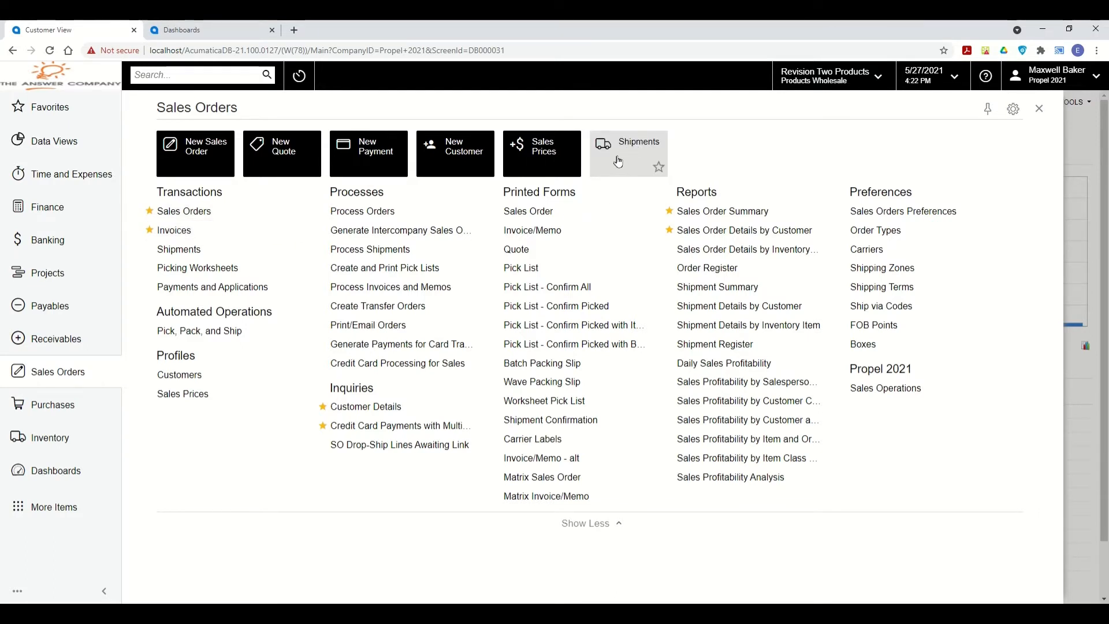
{"action": "left_click", "coordinate": [180, 250]}
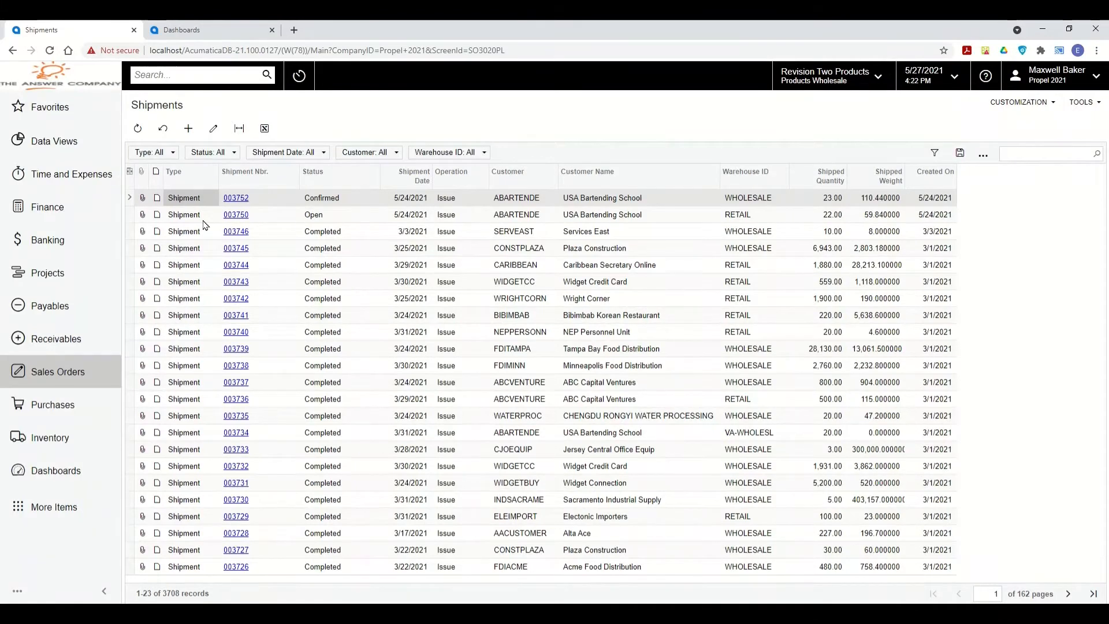
{"action": "left_click", "coordinate": [188, 128]}
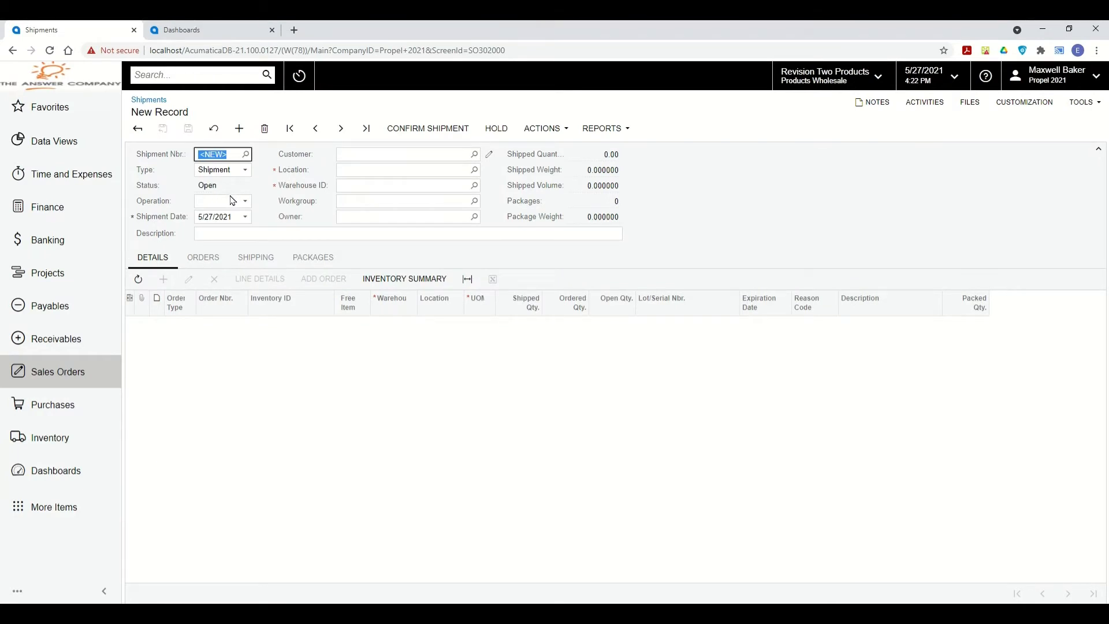
{"action": "left_click", "coordinate": [81, 84]}
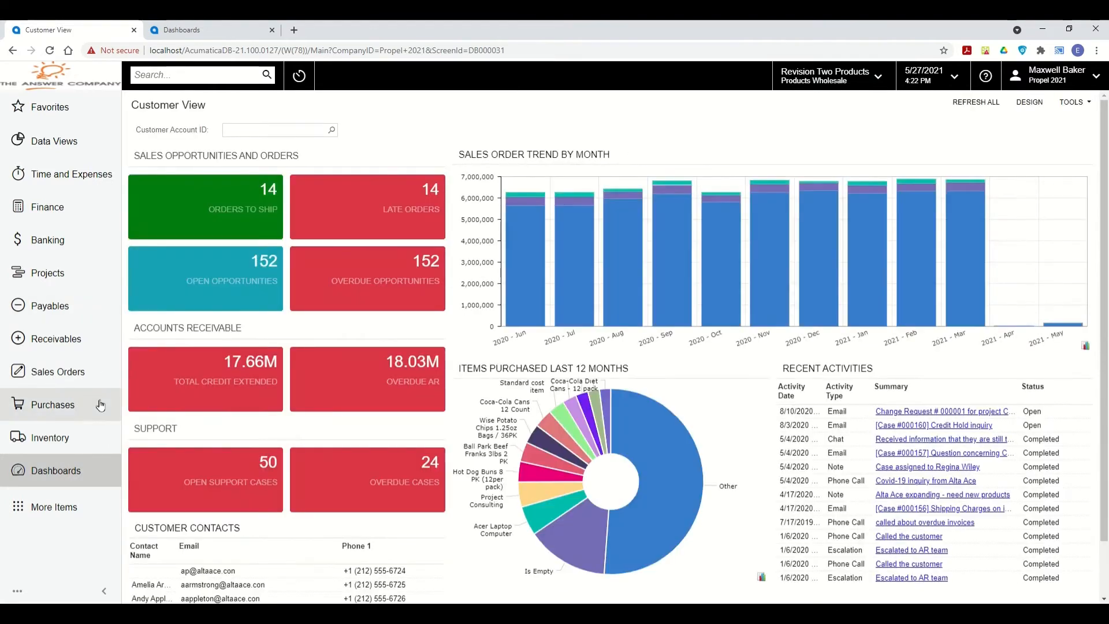
Open the Customers list from Sales Orders, close the extra Dashboards tab, and return home.
{"action": "left_click", "coordinate": [64, 375]}
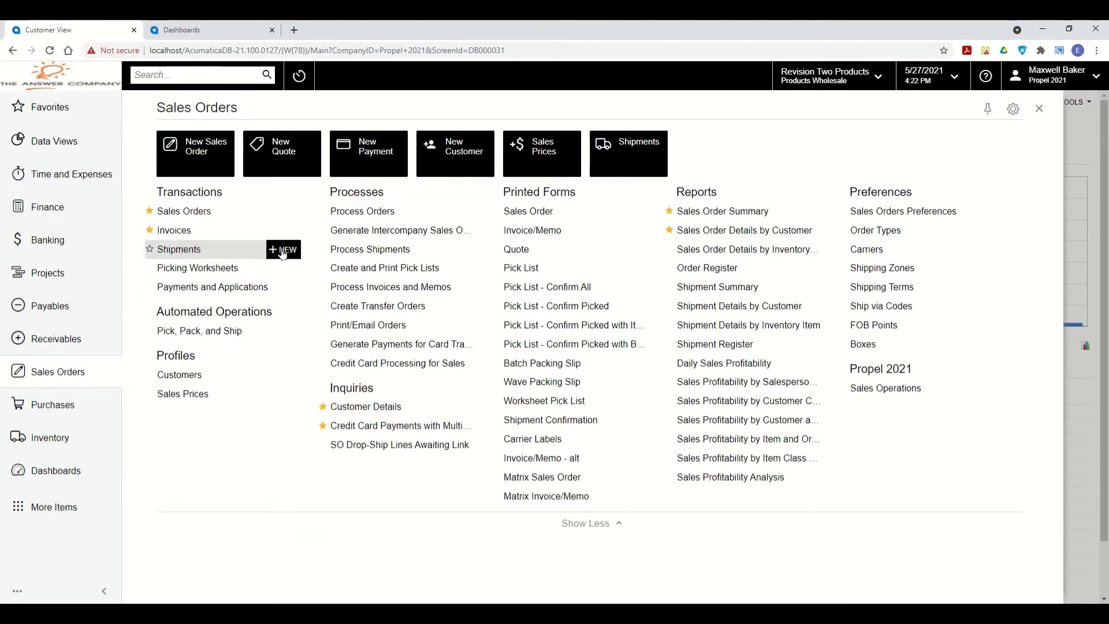
{"action": "left_click", "coordinate": [189, 379]}
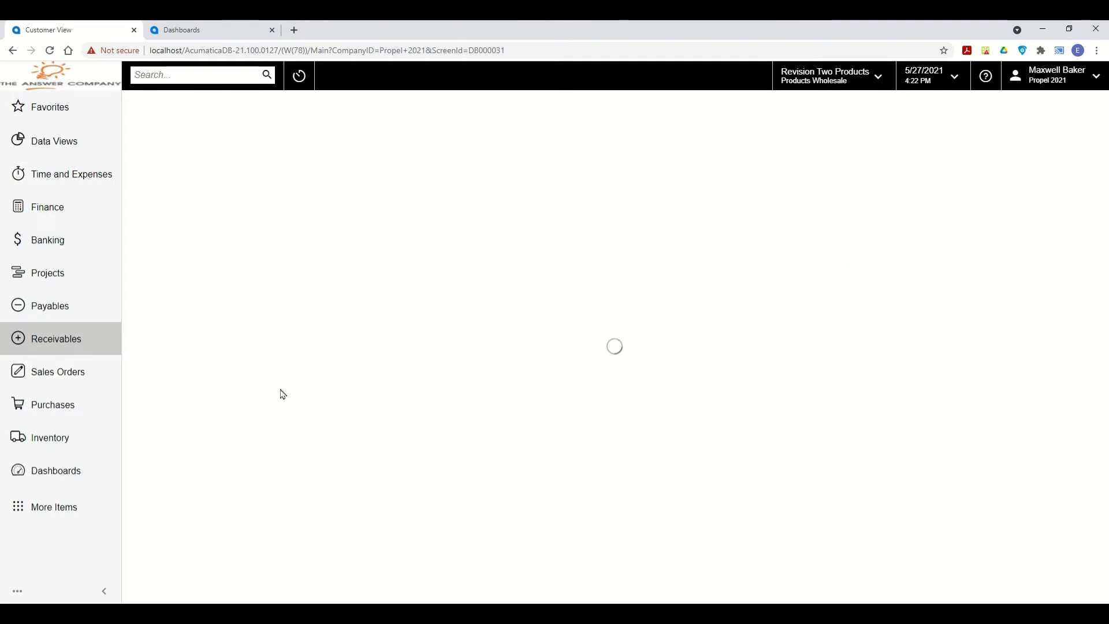
{"action": "left_click", "coordinate": [272, 30]}
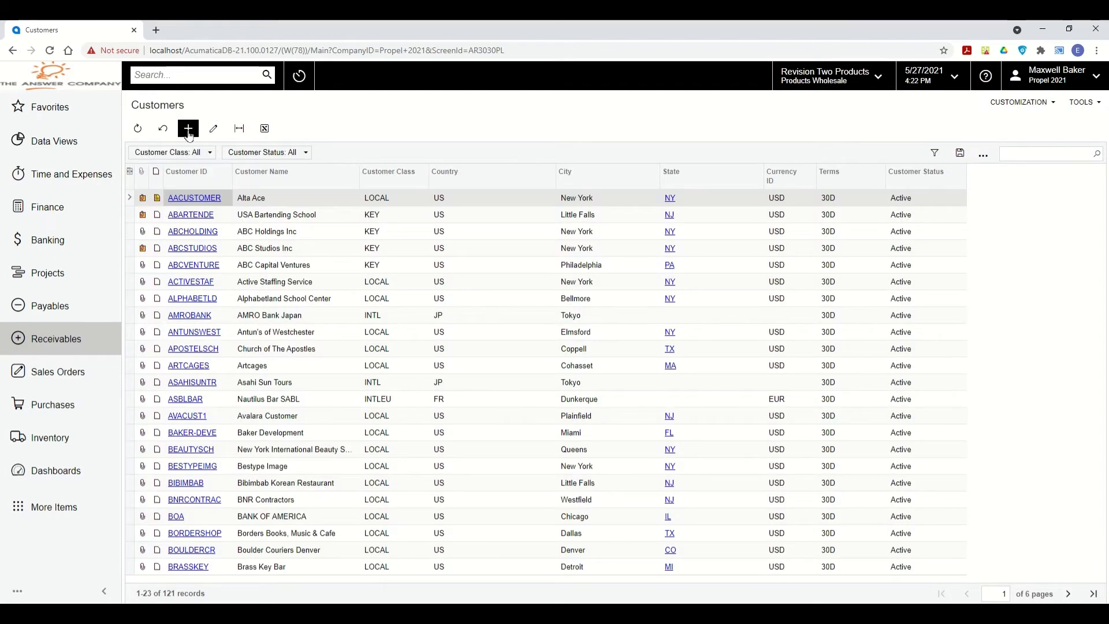
{"action": "left_click", "coordinate": [69, 85]}
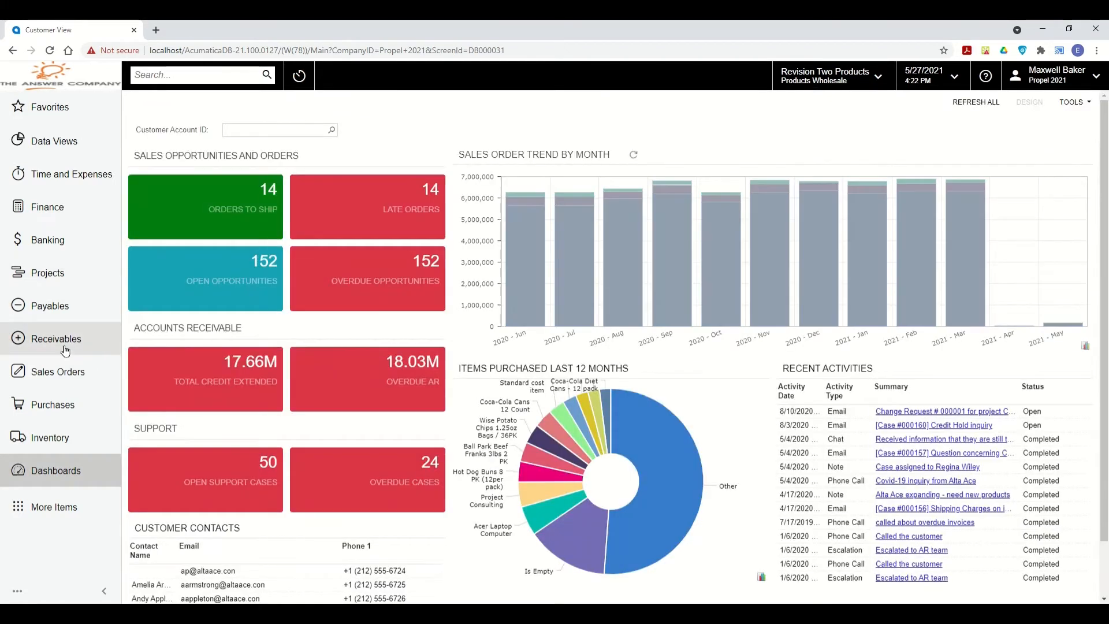
Start a new customer record from the Sales Orders menu, then go back to the dashboard.
{"action": "left_click", "coordinate": [65, 370]}
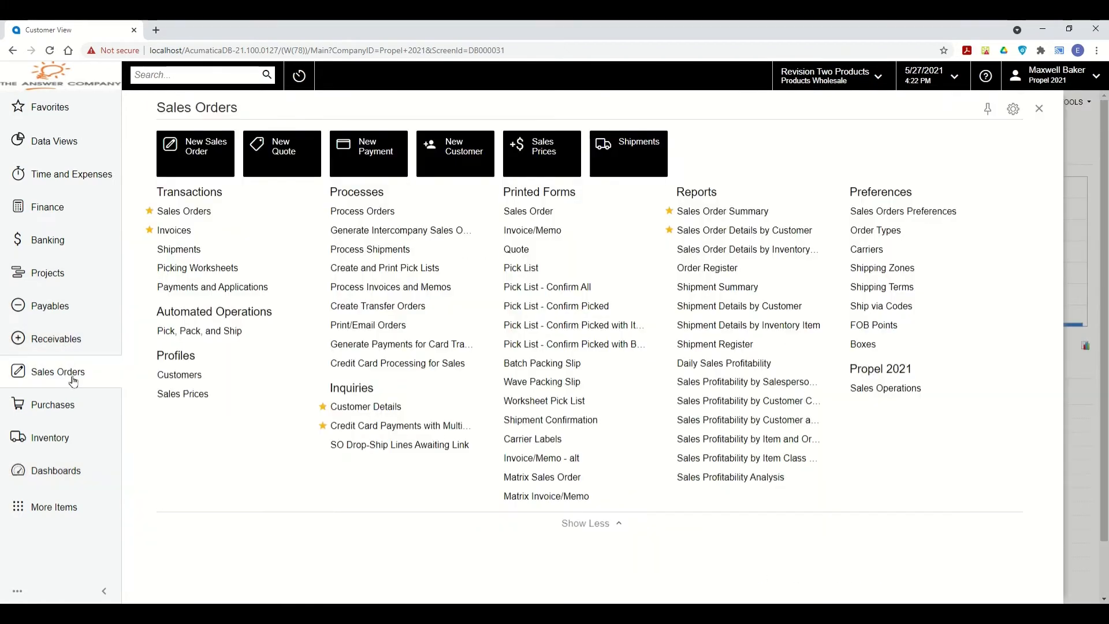
{"action": "mouse_move", "coordinate": [283, 375]}
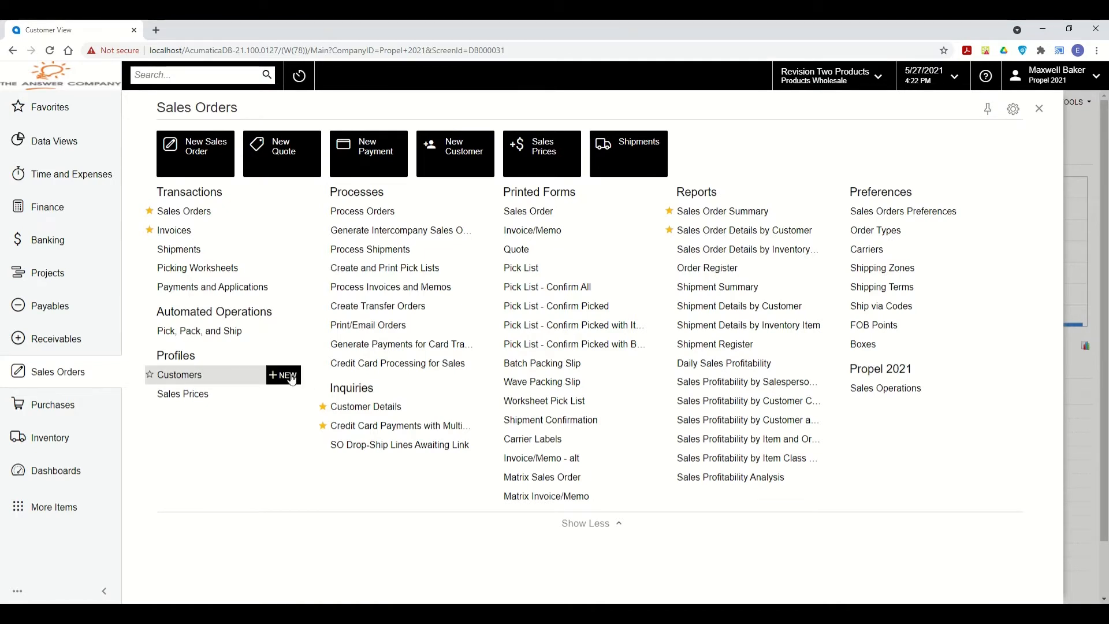
{"action": "left_click", "coordinate": [289, 376]}
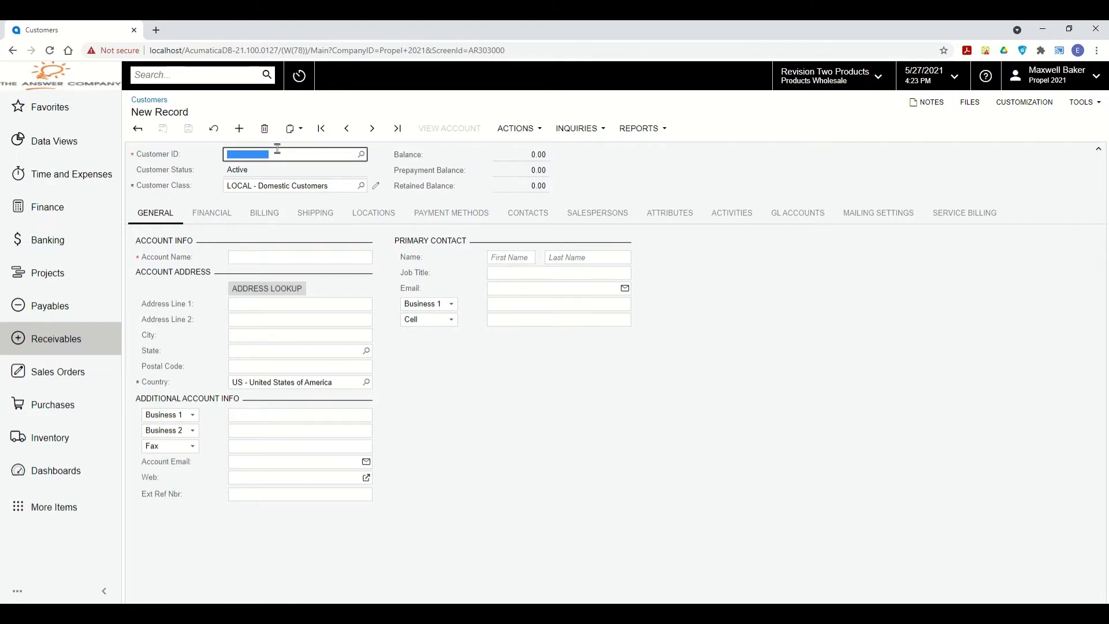
{"action": "left_click", "coordinate": [93, 86]}
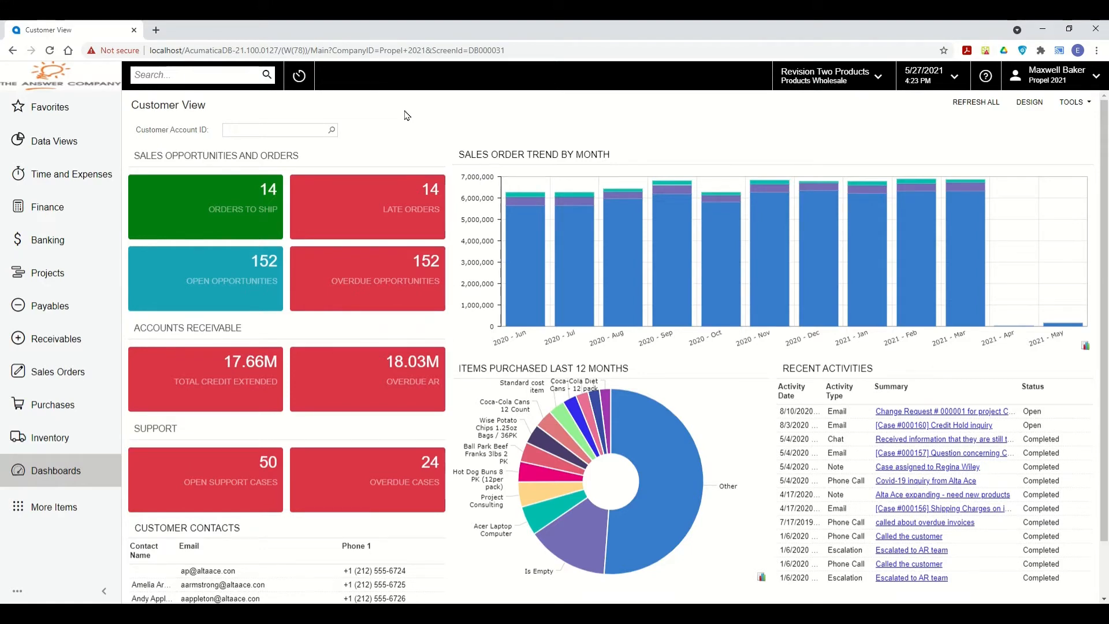
Browse the Sales Orders menu, toggling its full list and favourites, and highlight the Propel 2021 heading.
{"action": "left_click", "coordinate": [56, 371]}
{"action": "left_click", "coordinate": [580, 523]}
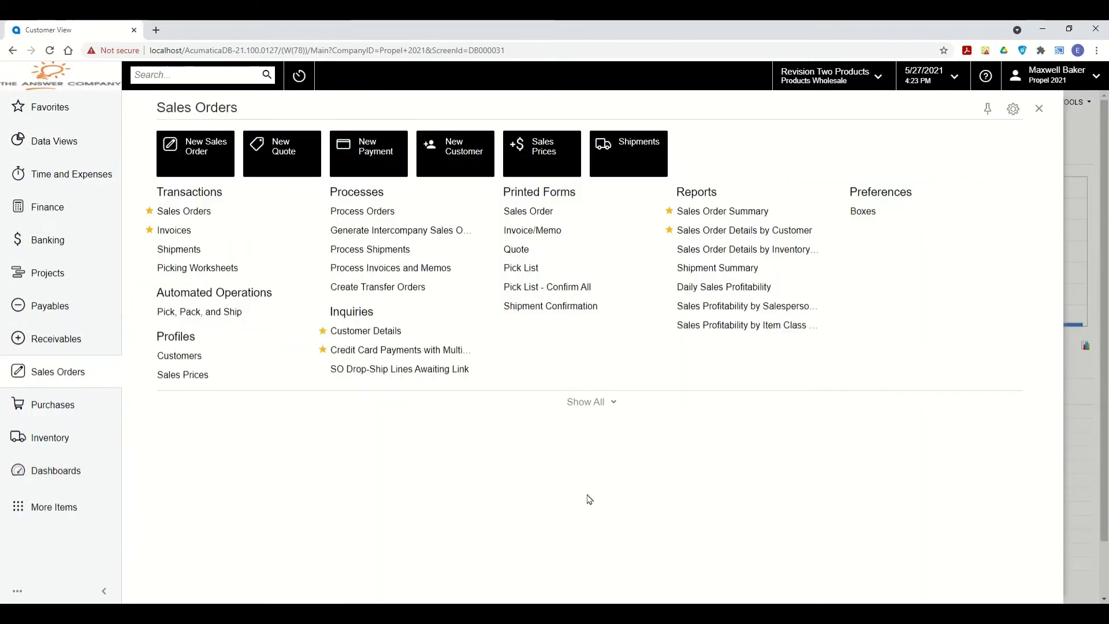
{"action": "left_click", "coordinate": [592, 402]}
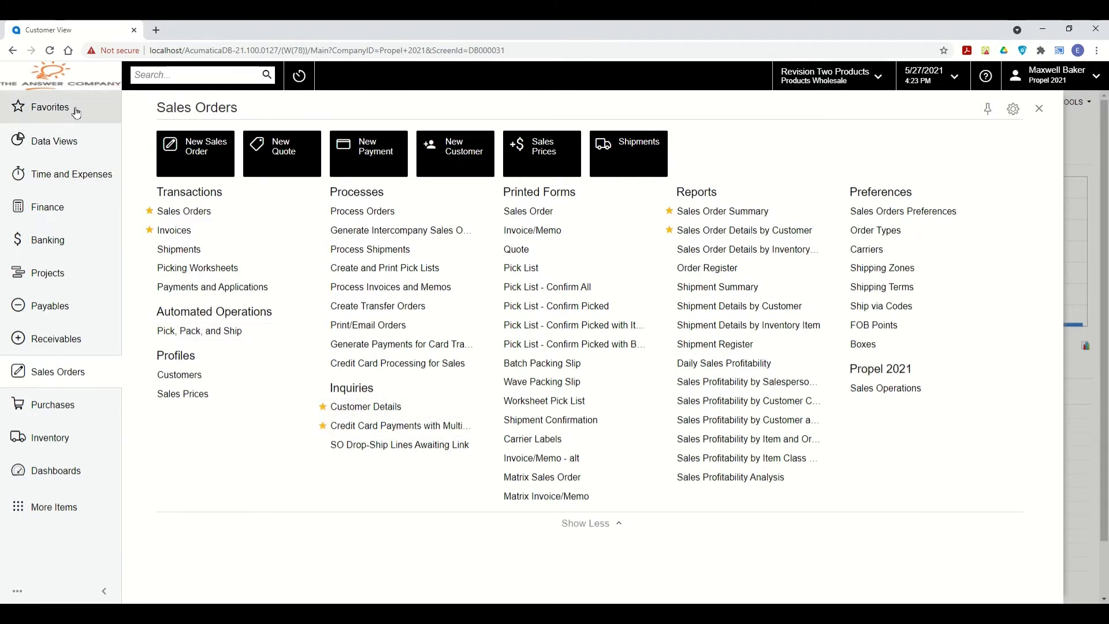
{"action": "left_click", "coordinate": [76, 111]}
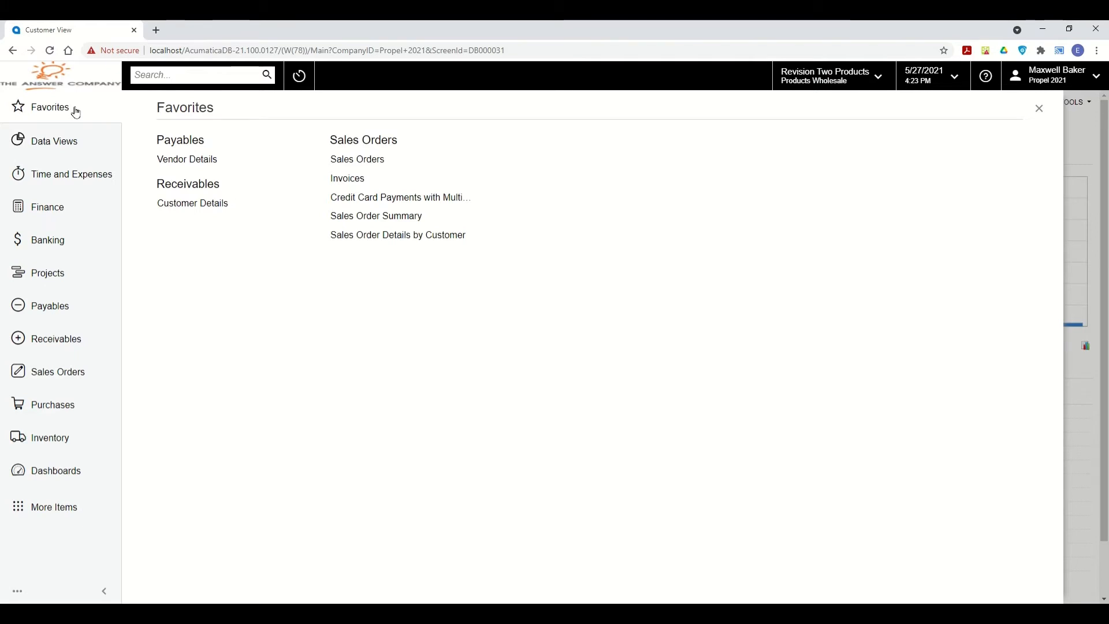
{"action": "left_click", "coordinate": [67, 373]}
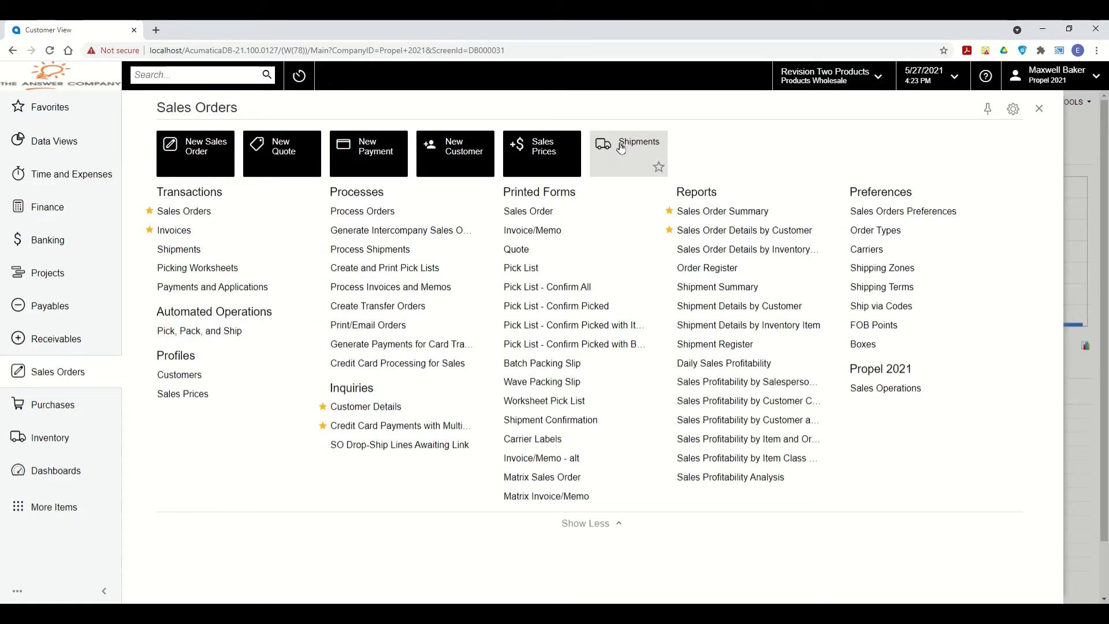
{"action": "left_click_drag", "start_coordinate": [857, 369], "coordinate": [904, 368]}
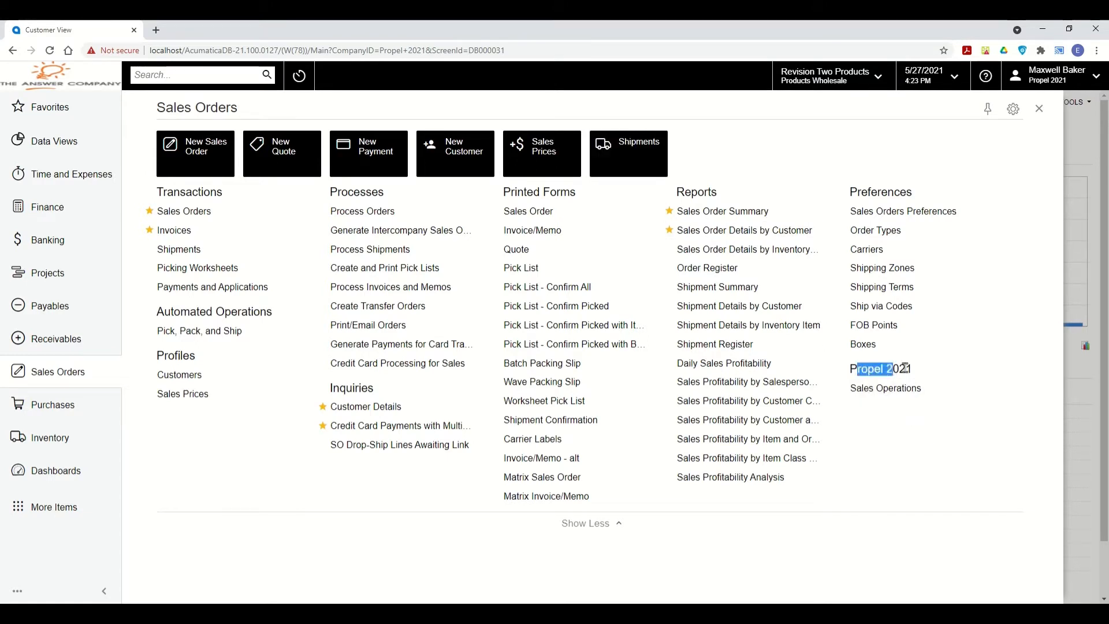
{"action": "left_click", "coordinate": [905, 369]}
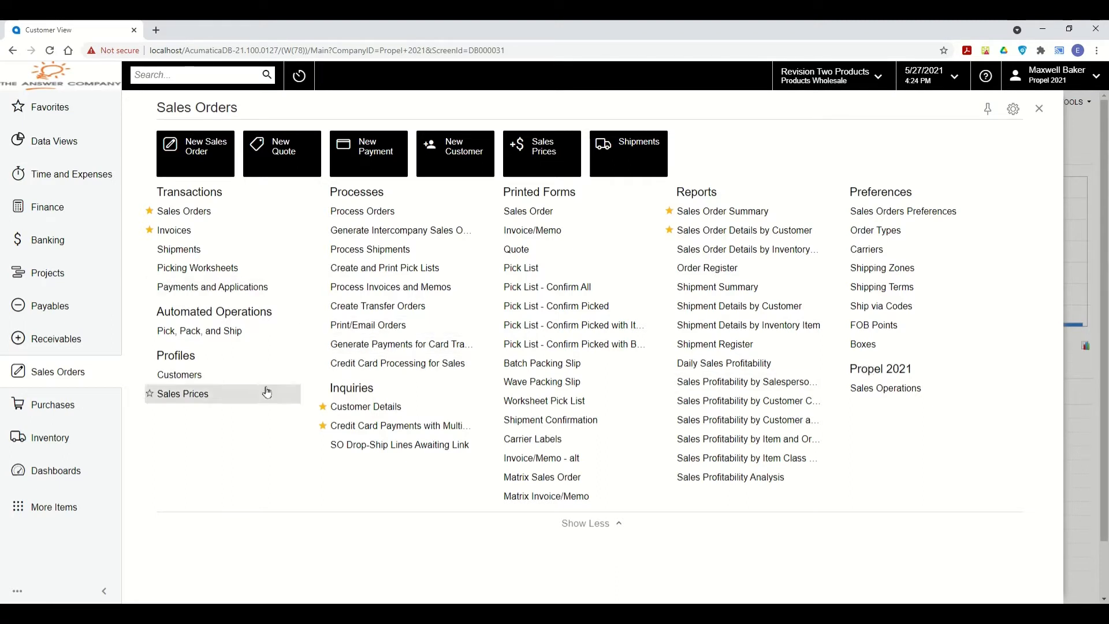
Reopen the Sales Orders workspace menu and start a blank new SO sales order.
{"action": "mouse_move", "coordinate": [243, 375]}
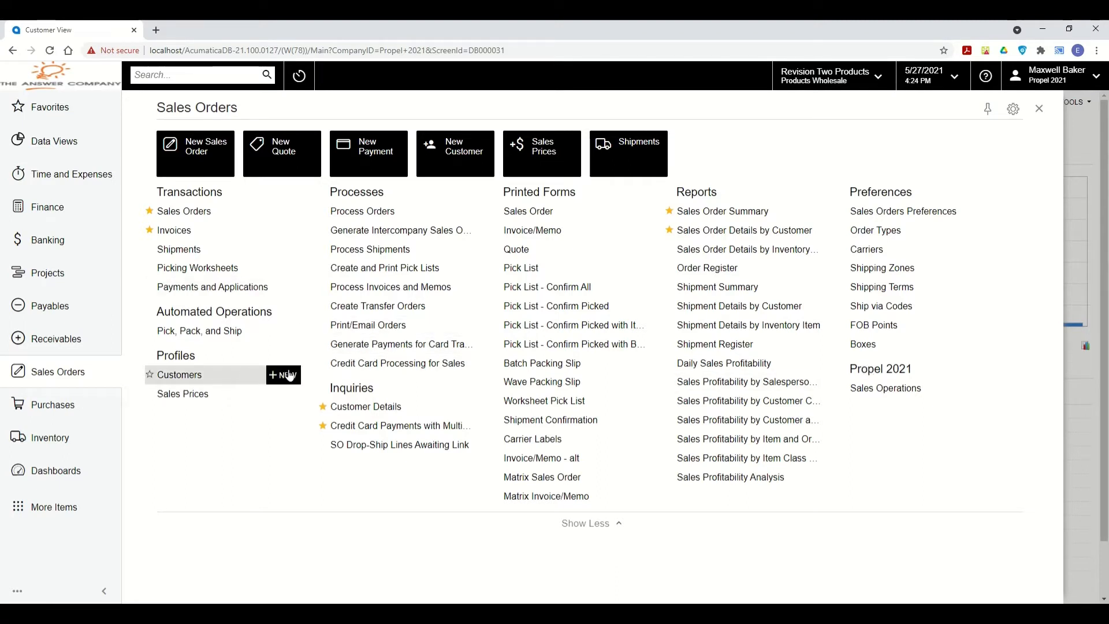
{"action": "mouse_move", "coordinate": [298, 215]}
{"action": "mouse_move", "coordinate": [282, 249]}
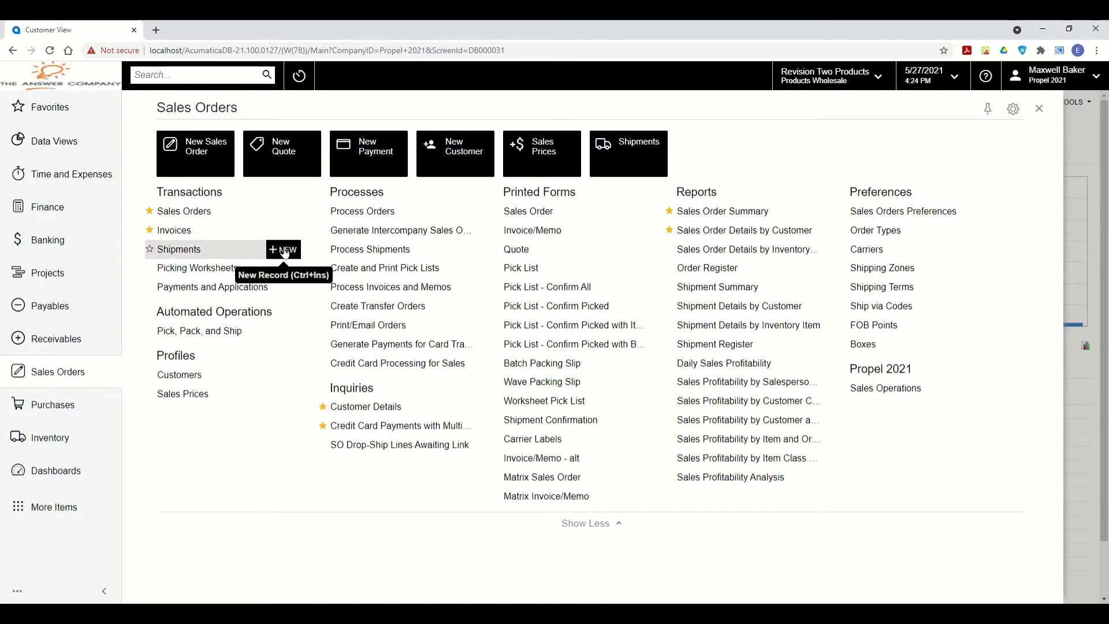
{"action": "left_click", "coordinate": [1038, 108]}
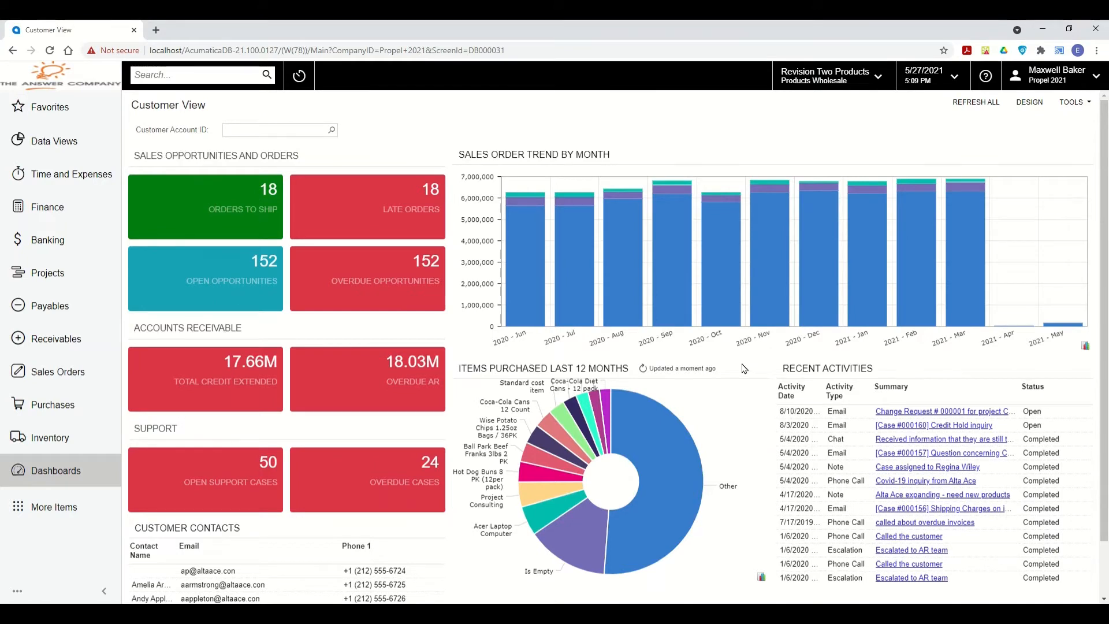
{"action": "left_click", "coordinate": [45, 370]}
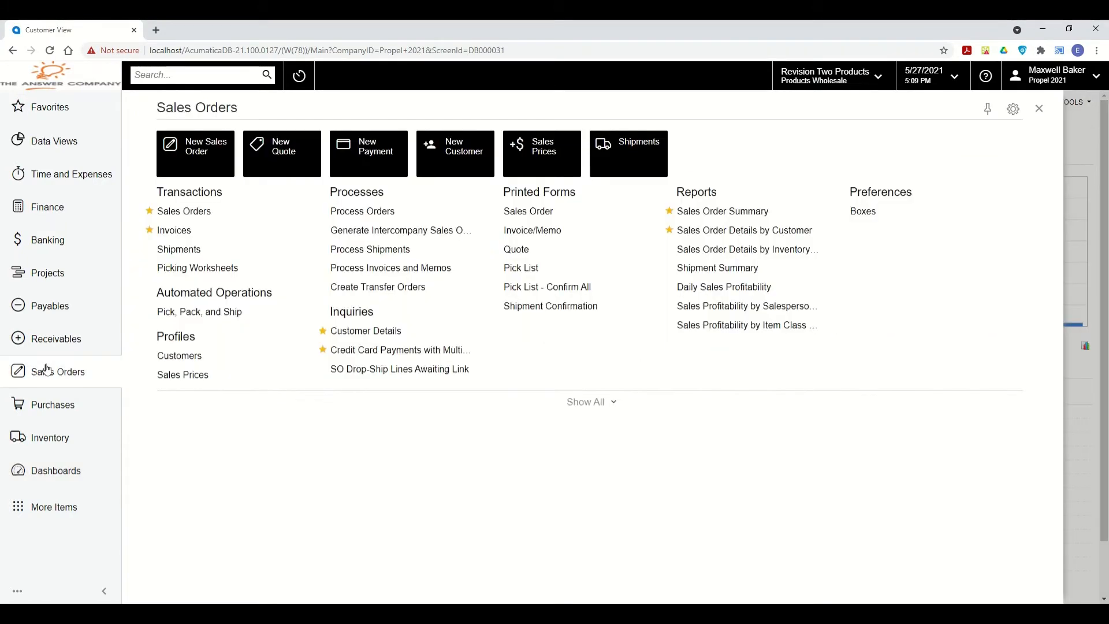
{"action": "left_click", "coordinate": [176, 157]}
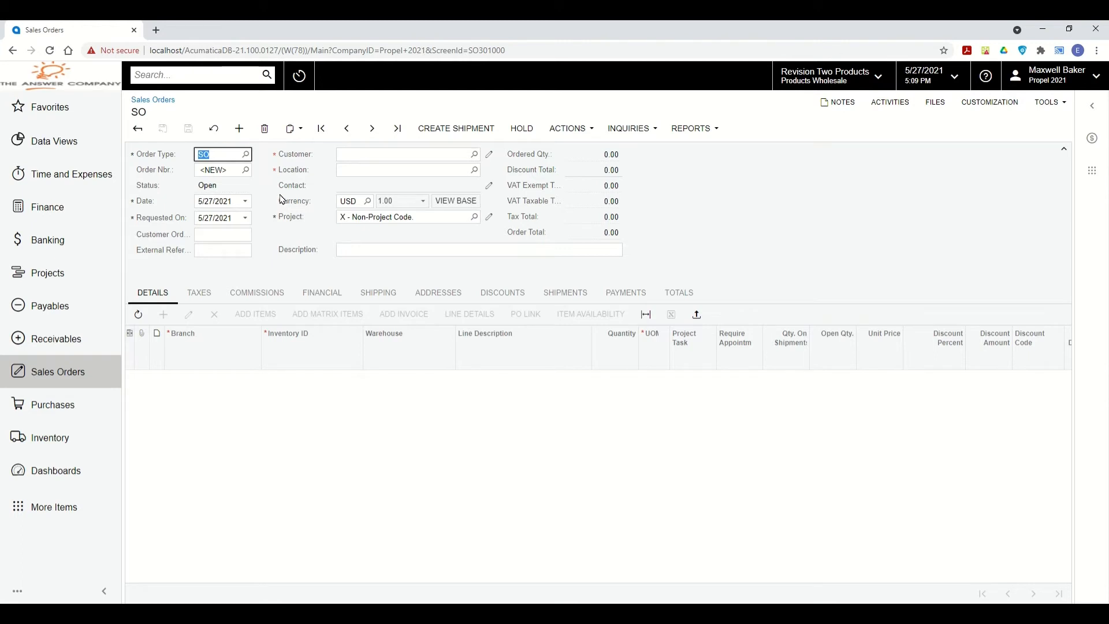
Fill the order for USA Bartending School from the QuickOrder - Computers template and save it (1,869.78).
{"action": "left_click", "coordinate": [374, 155]}
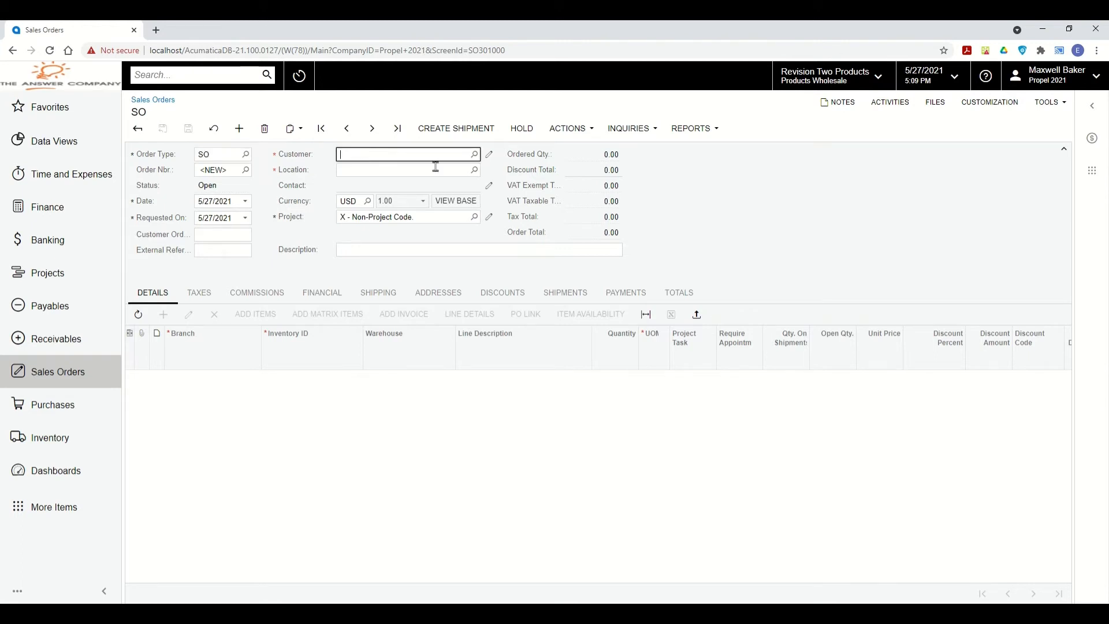
{"action": "left_click", "coordinate": [473, 154]}
{"action": "key", "text": "Escape"}
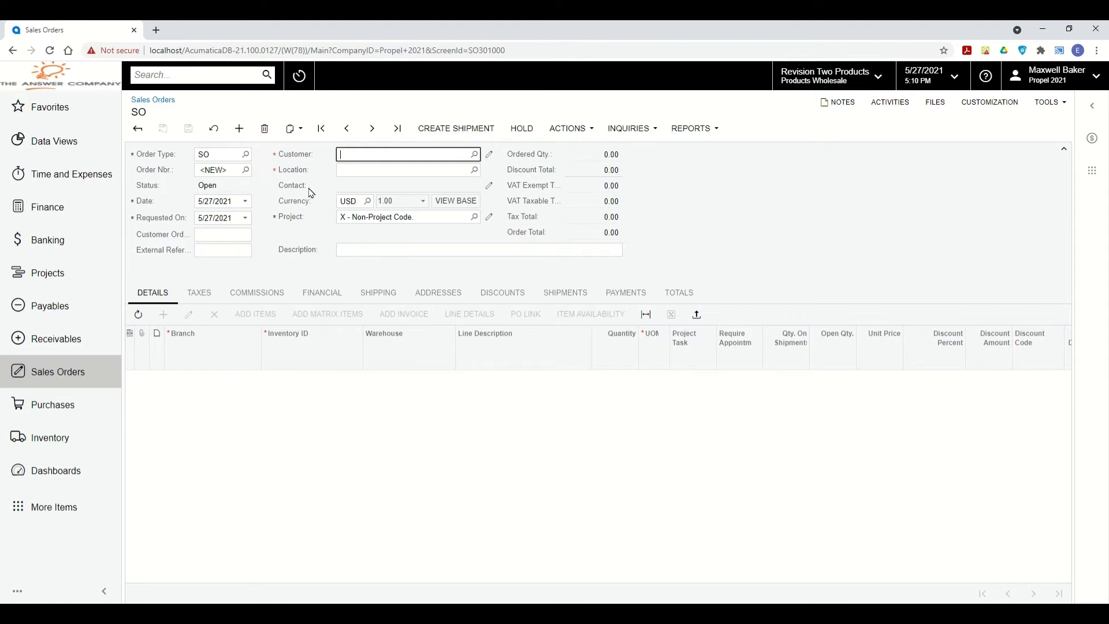
{"action": "left_click", "coordinate": [295, 131]}
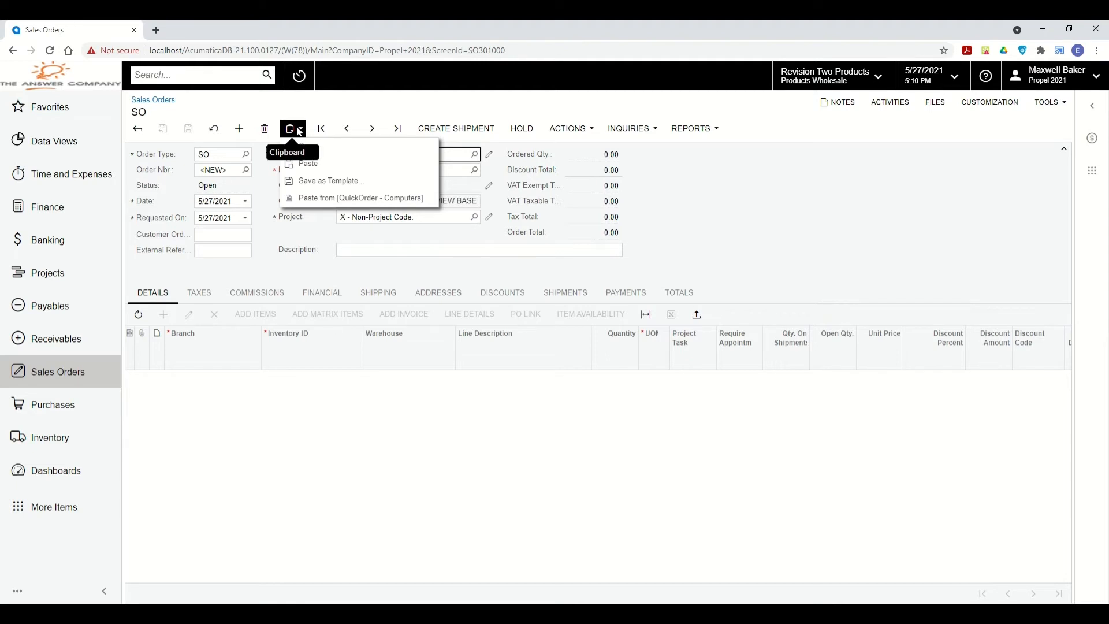
{"action": "left_click", "coordinate": [322, 197]}
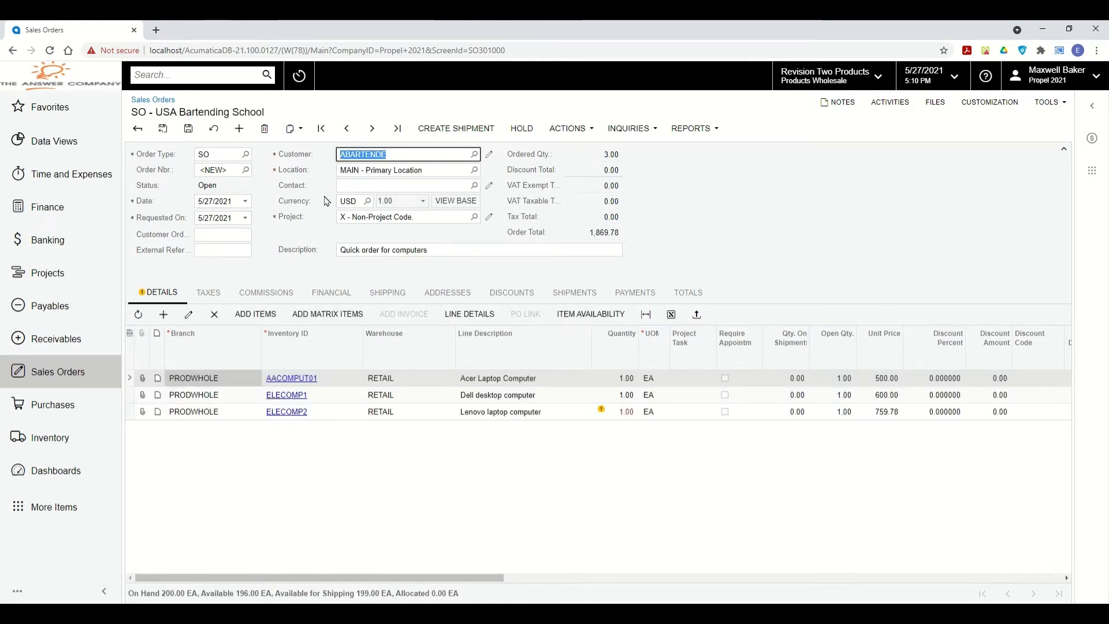
{"action": "left_click", "coordinate": [187, 130]}
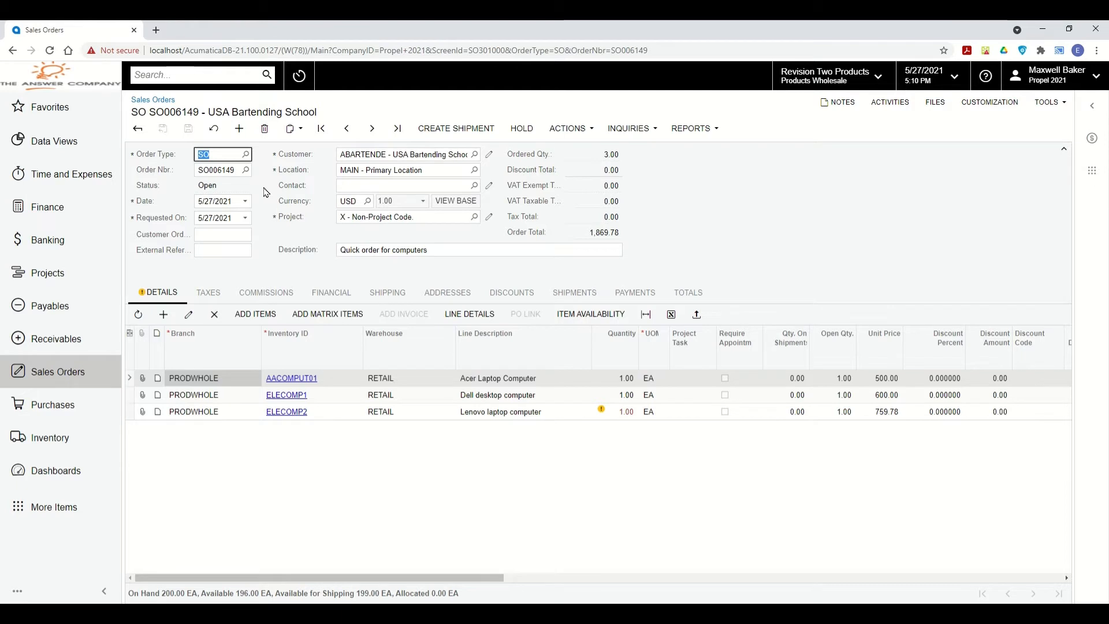
Copy order SO006149 and paste it into a new order, saving it as SO006150.
{"action": "left_click", "coordinate": [293, 128]}
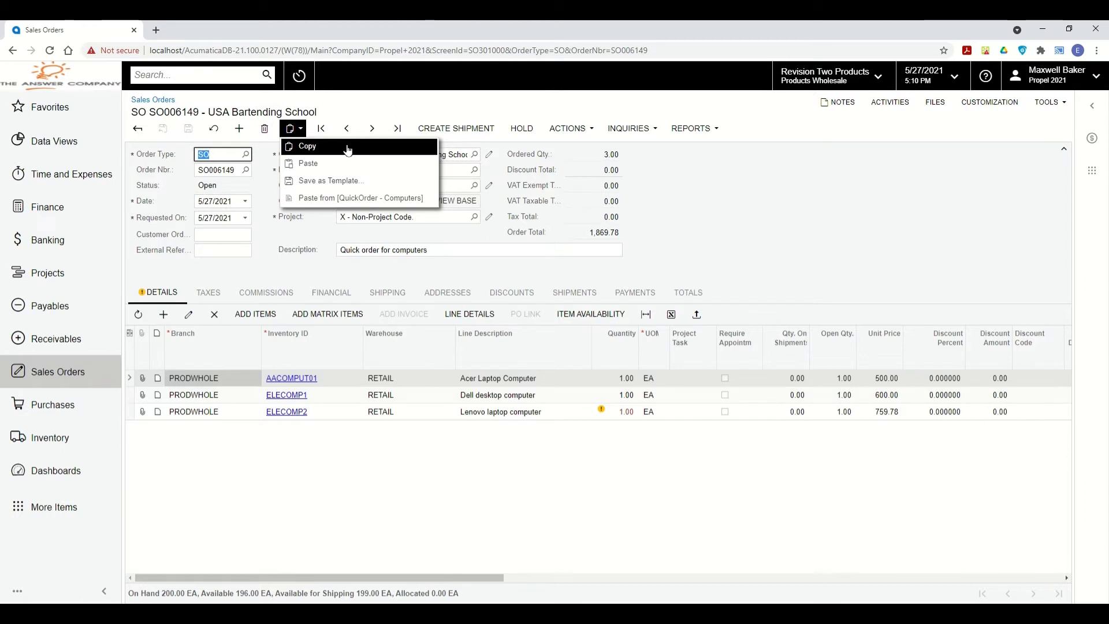
{"action": "left_click", "coordinate": [306, 149]}
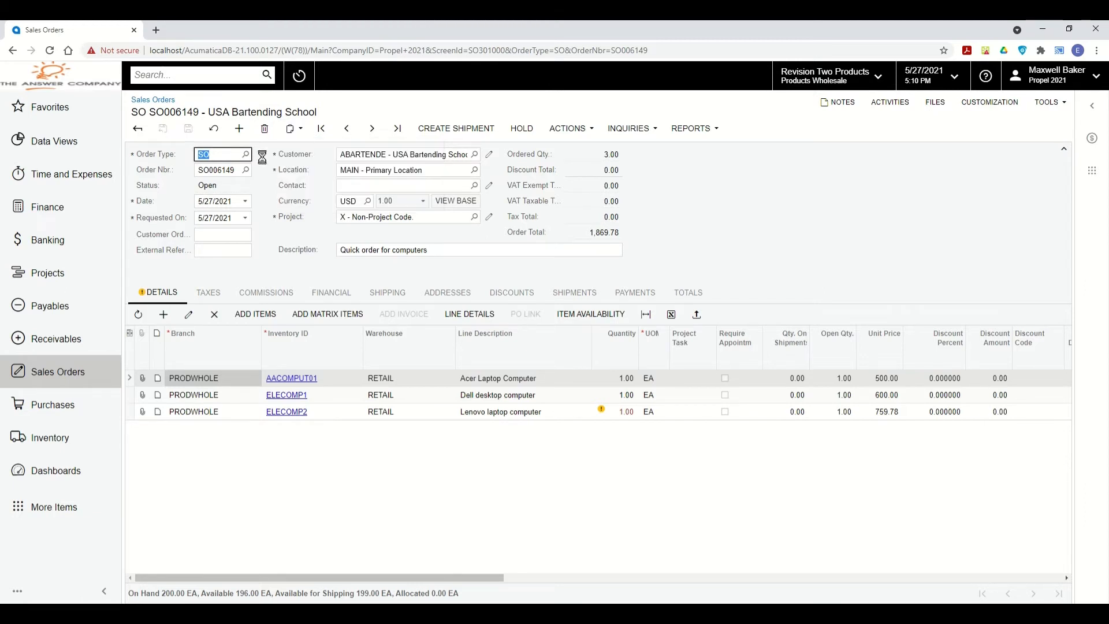
{"action": "left_click", "coordinate": [238, 130]}
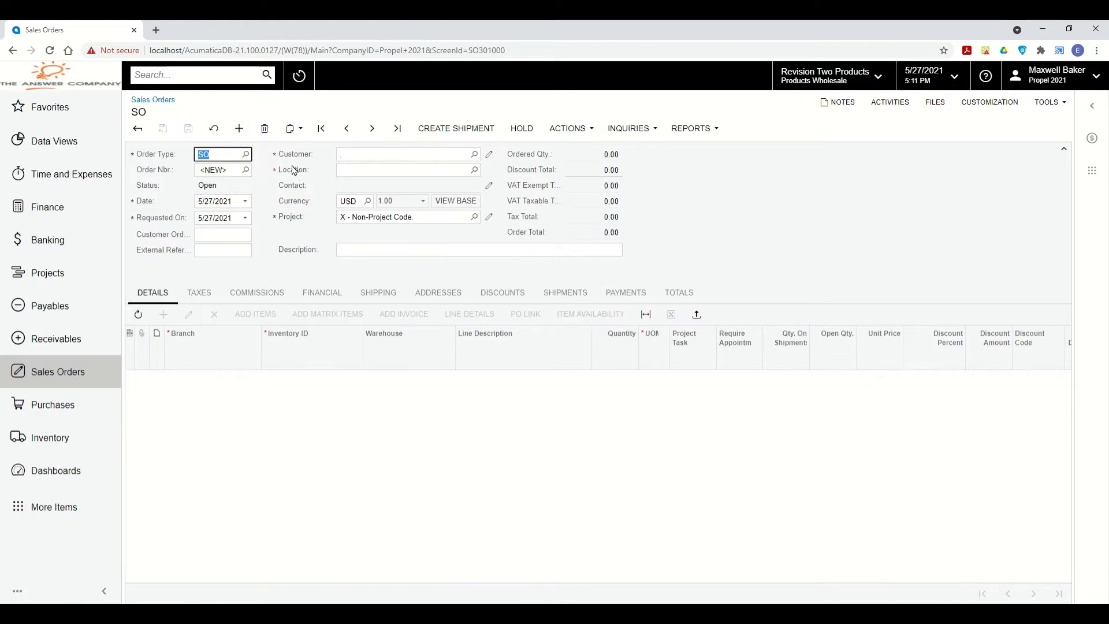
{"action": "left_click", "coordinate": [292, 128]}
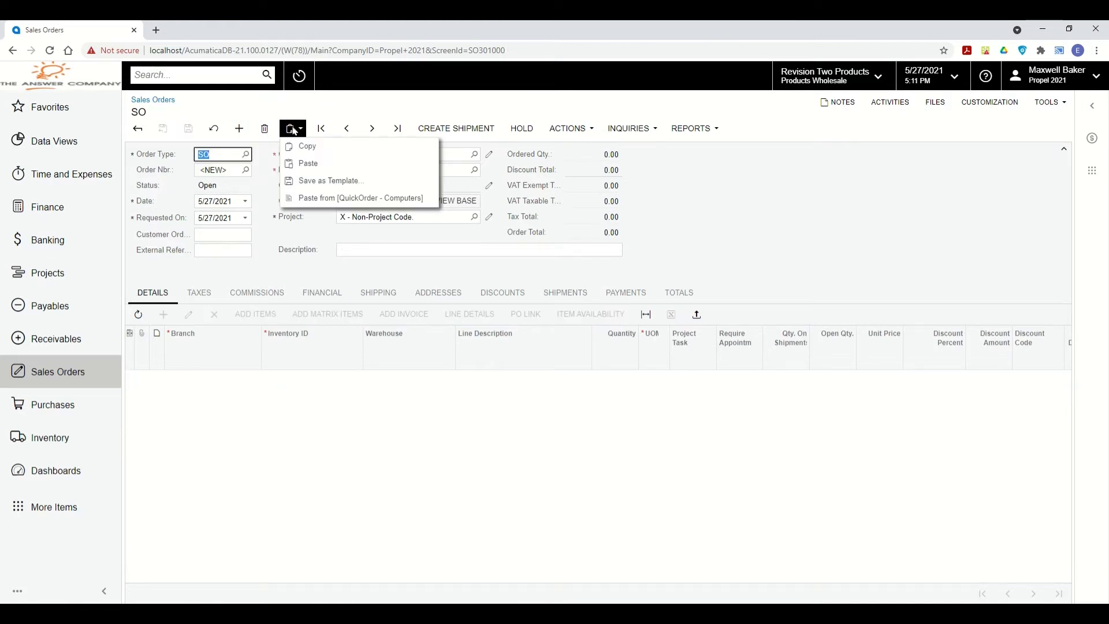
{"action": "left_click", "coordinate": [304, 164]}
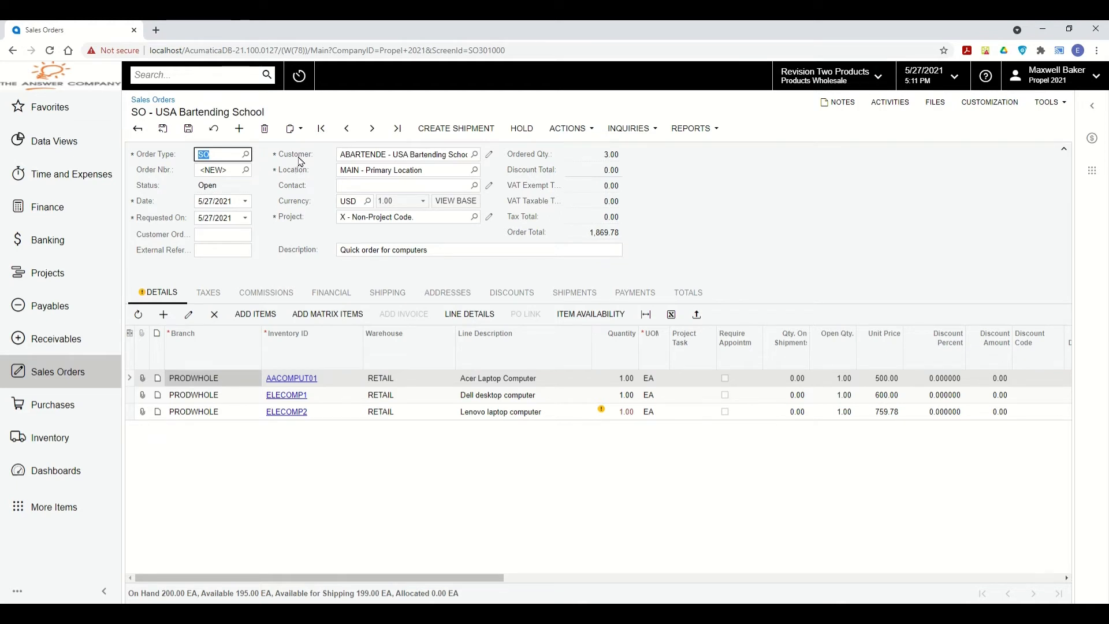
{"action": "left_click", "coordinate": [188, 128]}
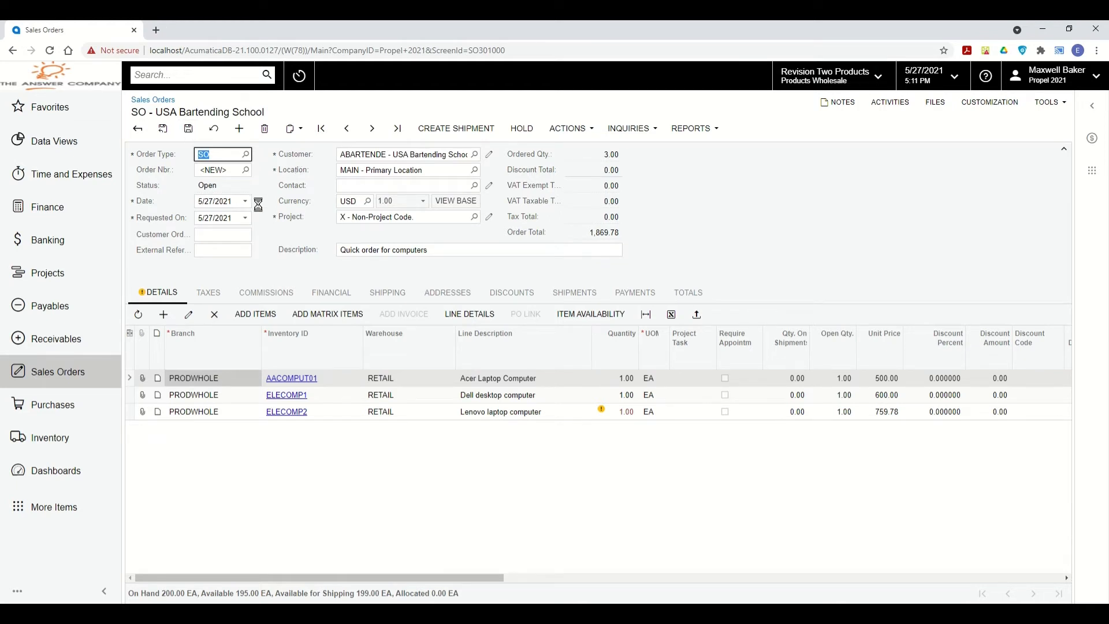
Load order SO006134 and save it as a new document template.
{"action": "left_click", "coordinate": [245, 171]}
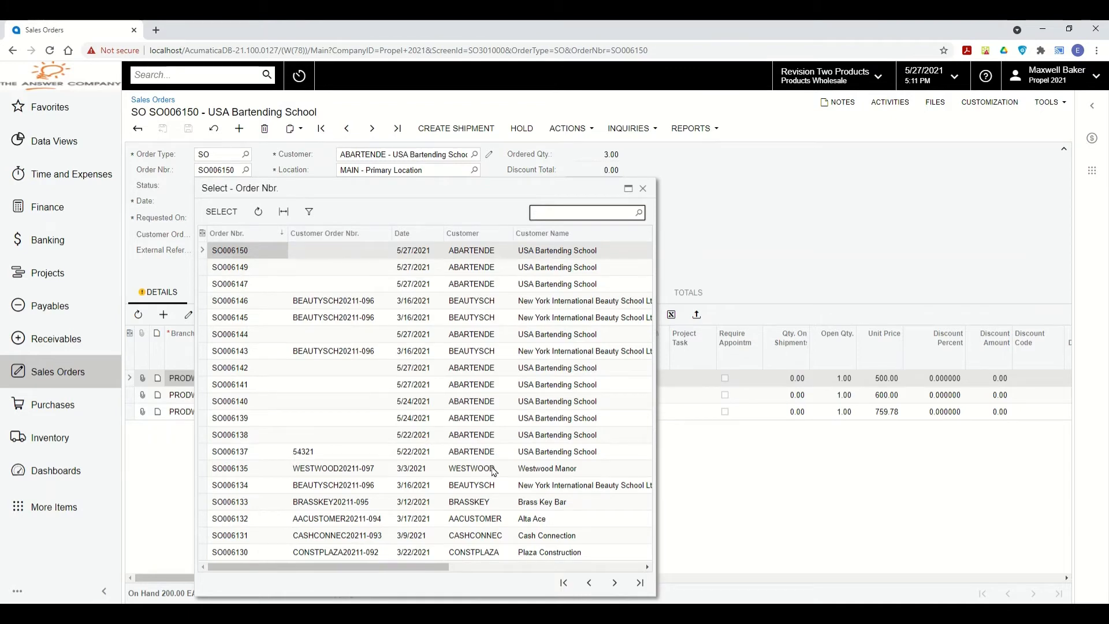
{"action": "left_click", "coordinate": [506, 487]}
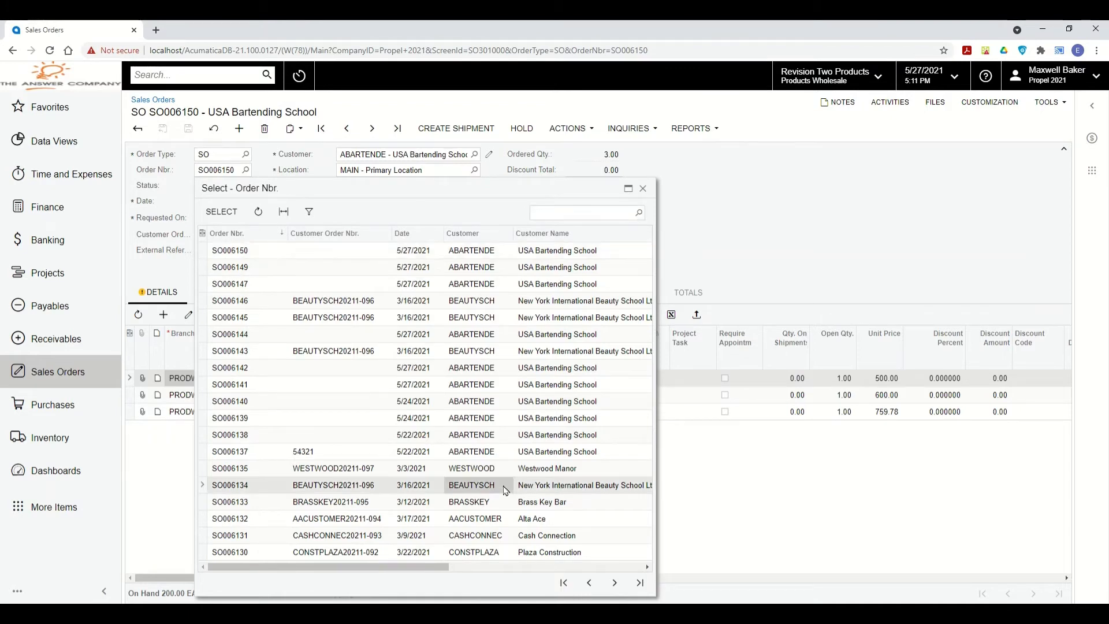
{"action": "left_click", "coordinate": [222, 212]}
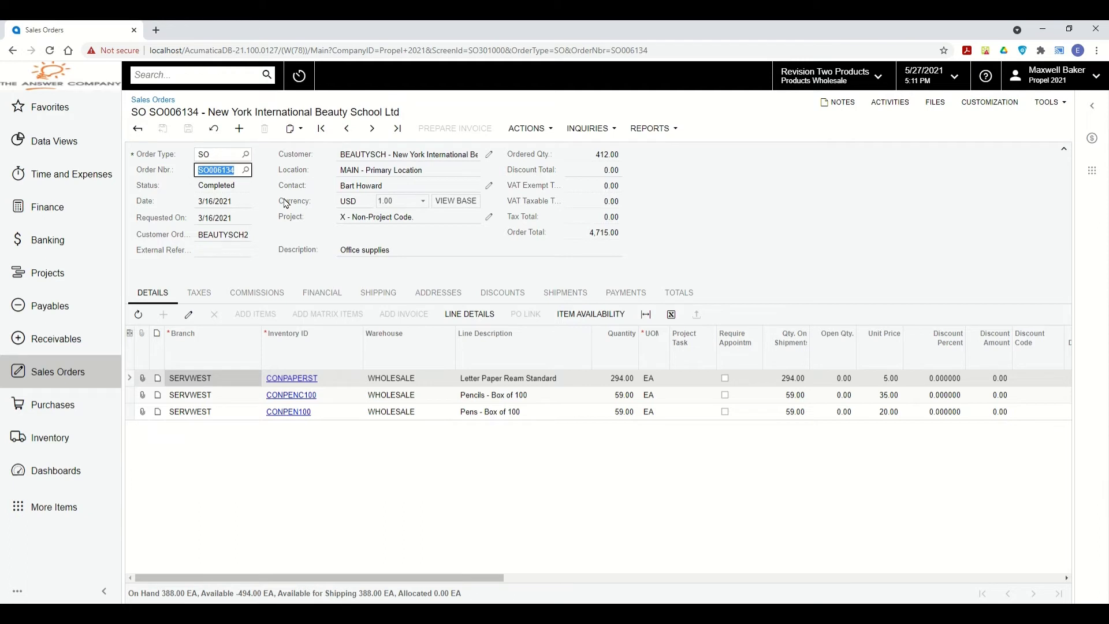
{"action": "left_click", "coordinate": [296, 130]}
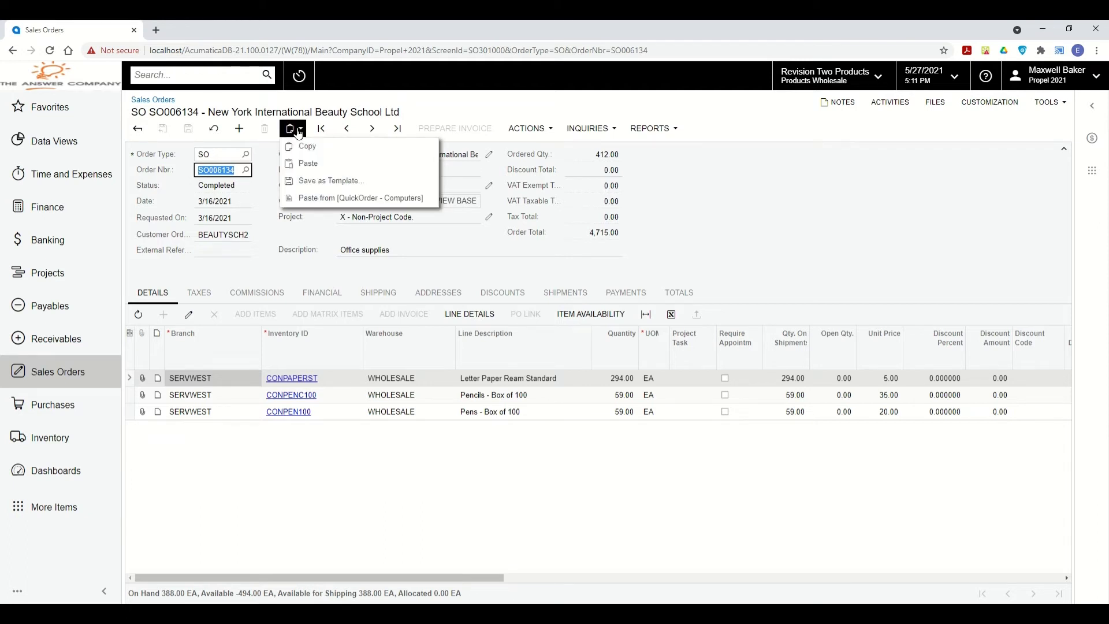
{"action": "left_click", "coordinate": [344, 182]}
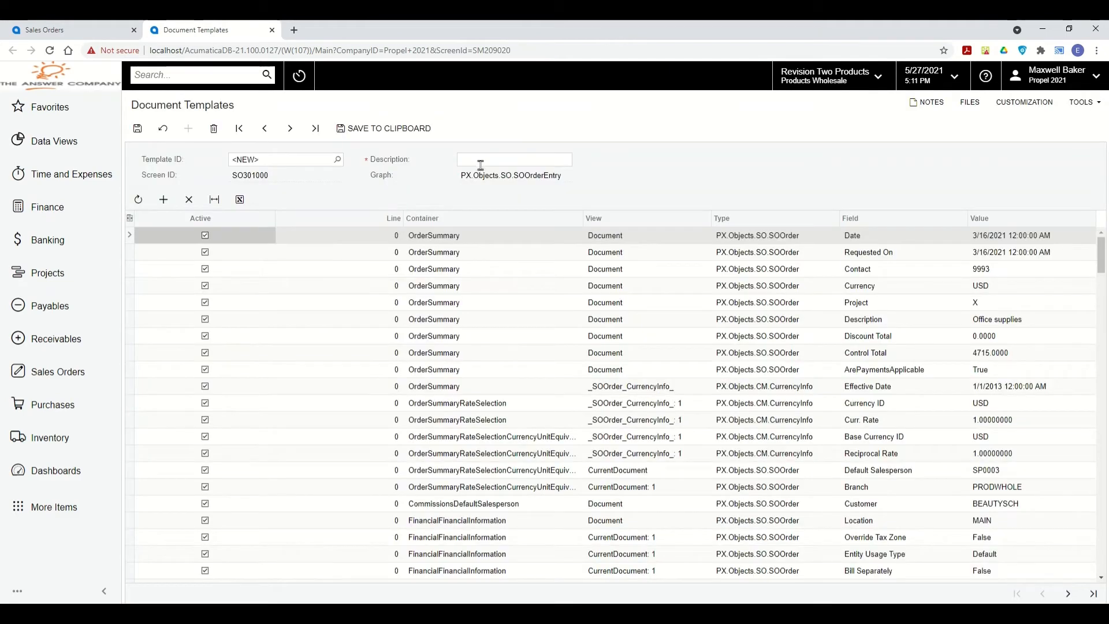
Save the SO006134 document template with description 'Propel 2021' and return to the sales order.
{"action": "left_click", "coordinate": [479, 162]}
{"action": "type", "text": "Propel 2021"}
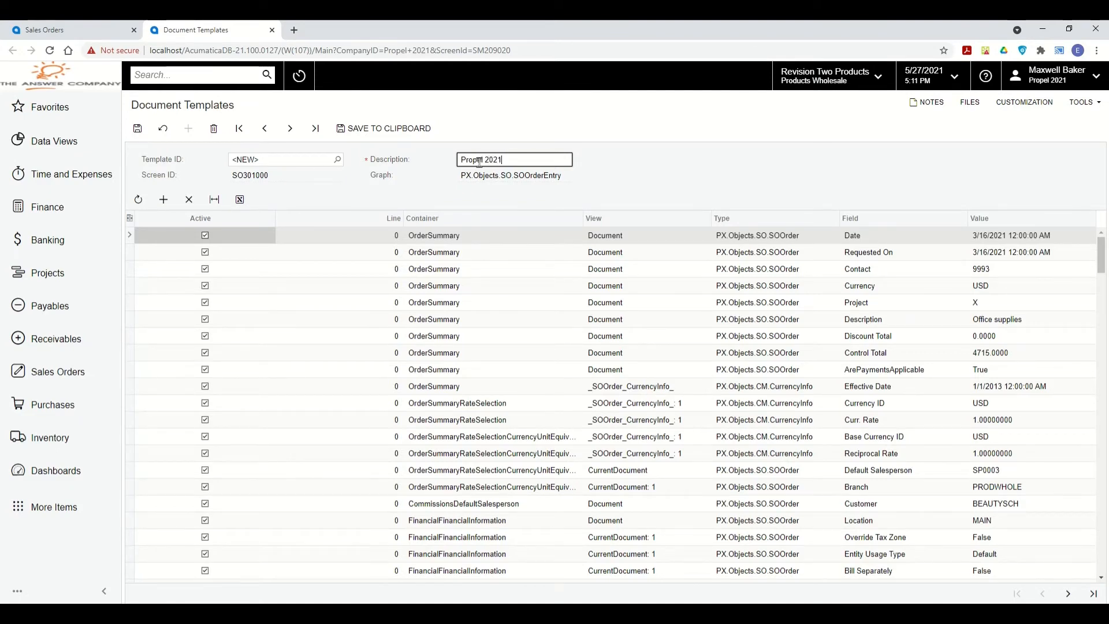
{"action": "left_click", "coordinate": [137, 128]}
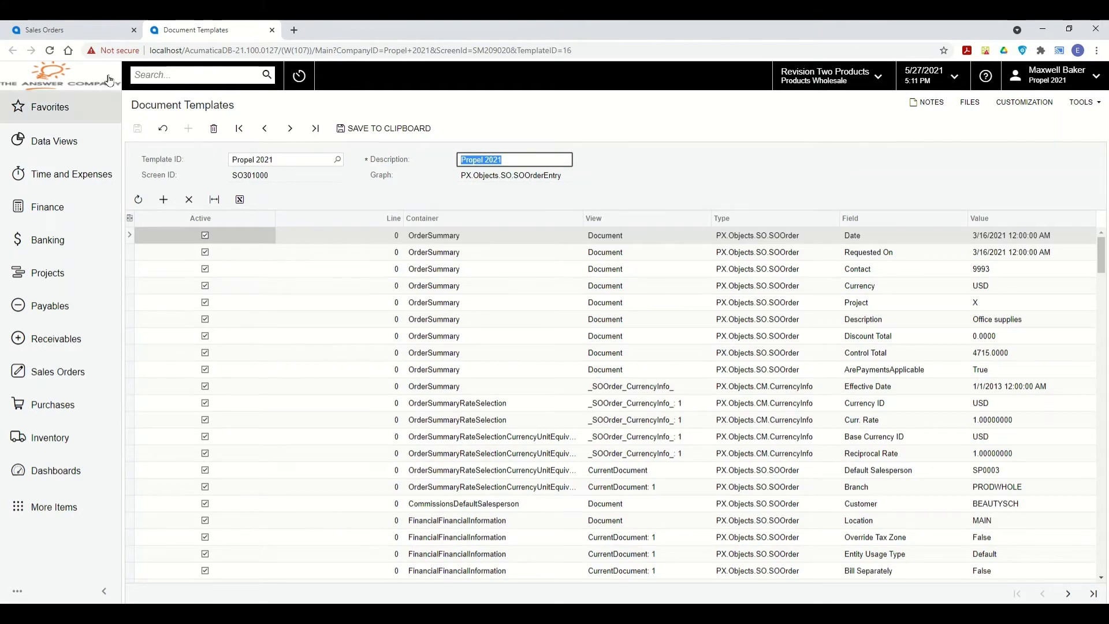
{"action": "left_click", "coordinate": [75, 30]}
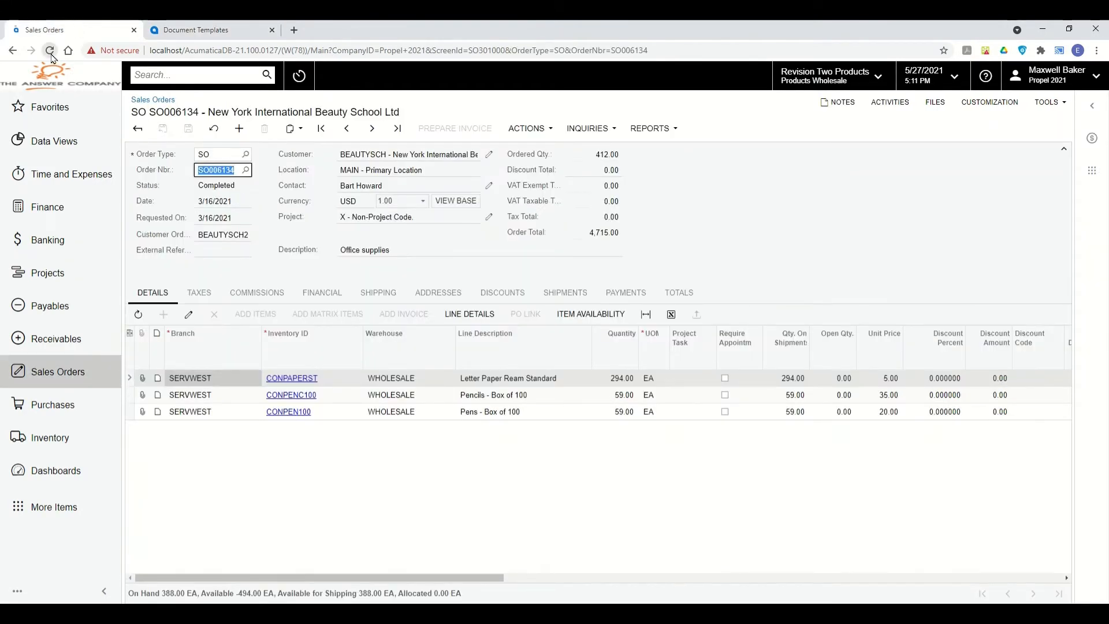
Create new order SO006151 from the Propel 2021 template, with three office-supply lines totalling 4,715.00.
{"action": "left_click", "coordinate": [51, 52]}
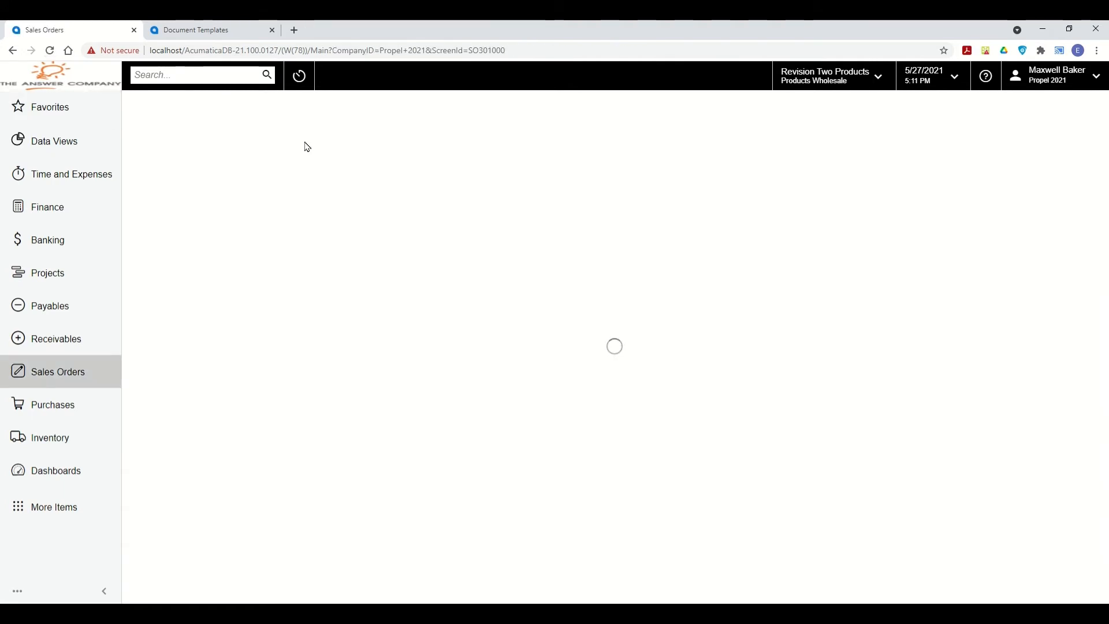
{"action": "left_click", "coordinate": [240, 128]}
{"action": "left_click", "coordinate": [292, 129]}
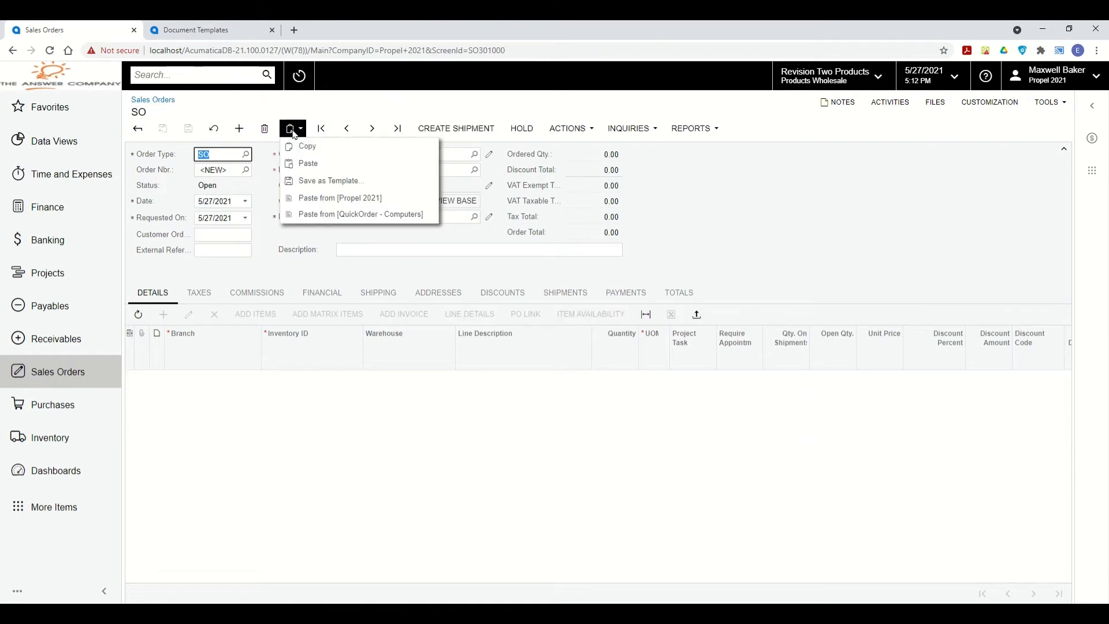
{"action": "left_click", "coordinate": [368, 198]}
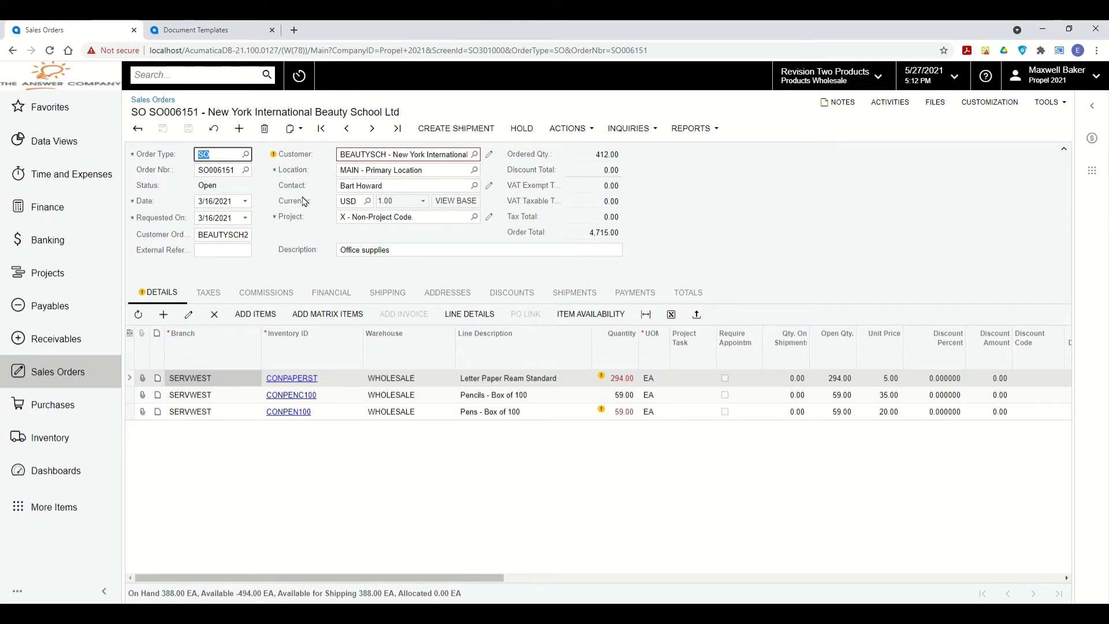
{"action": "left_click", "coordinate": [272, 30]}
{"action": "left_click", "coordinate": [317, 227]}
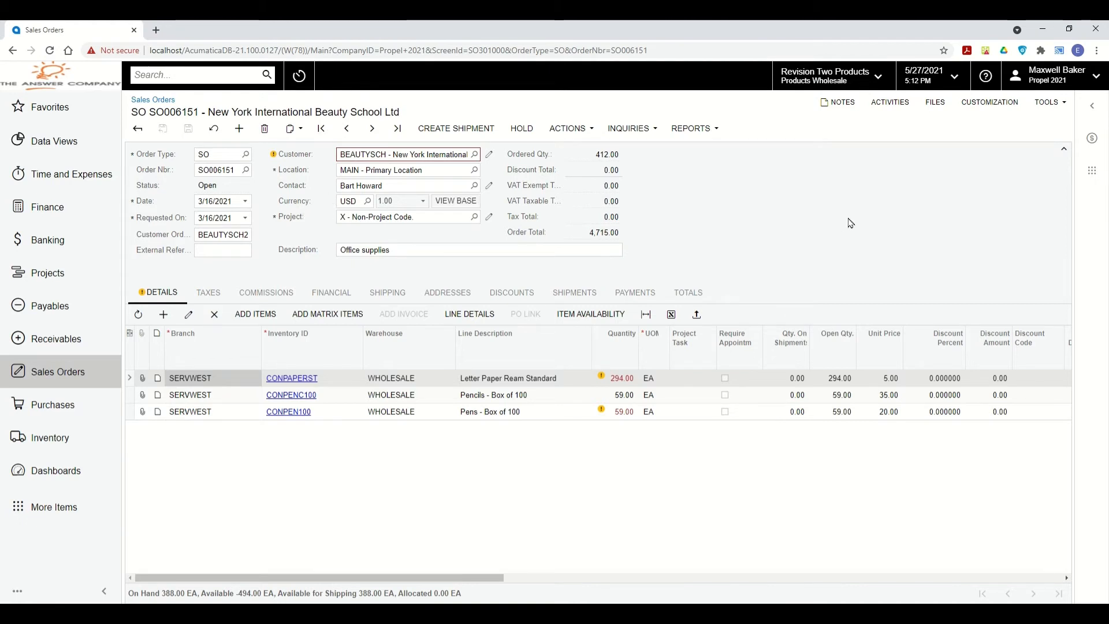
Check the order's attached files, then shrink the browser window to the right side of the screen.
{"action": "left_click", "coordinate": [930, 105]}
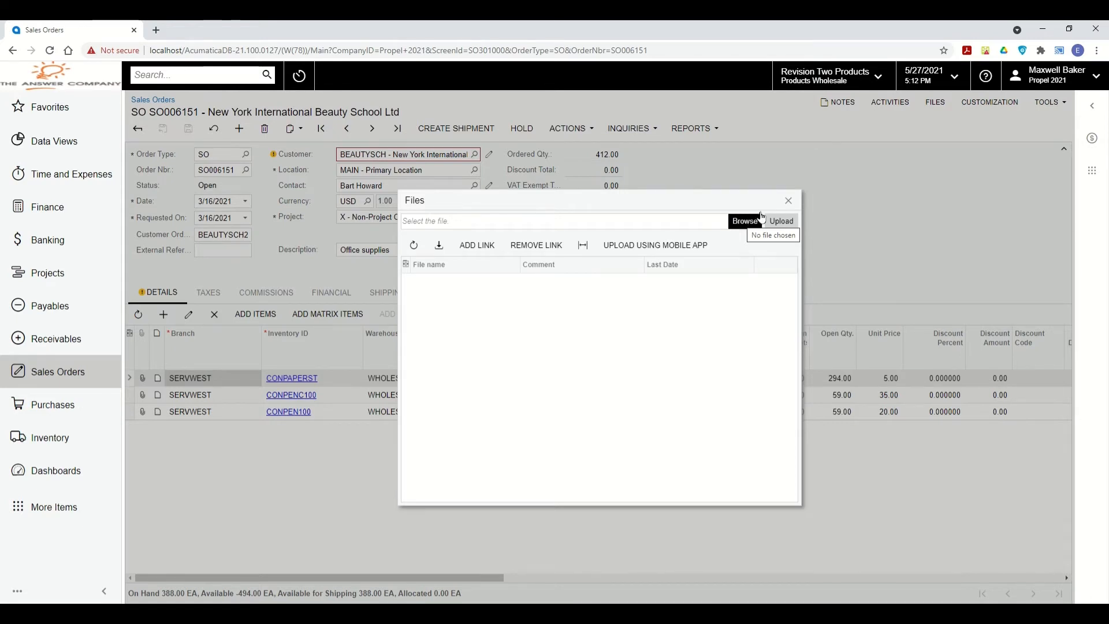
{"action": "left_click", "coordinate": [788, 200]}
{"action": "left_click_drag", "start_coordinate": [678, 30], "coordinate": [841, 42]}
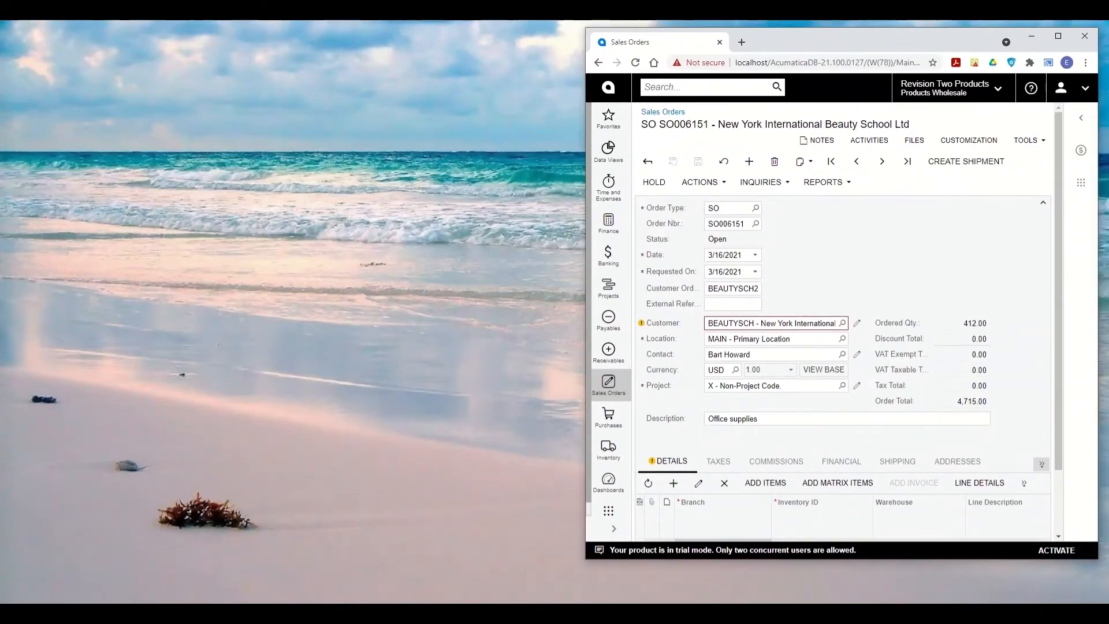
Drag Propel 2021 PO from File Explorer's Propel 2021 Demo Files folder onto order SO006151.
{"action": "left_click", "coordinate": [97, 581]}
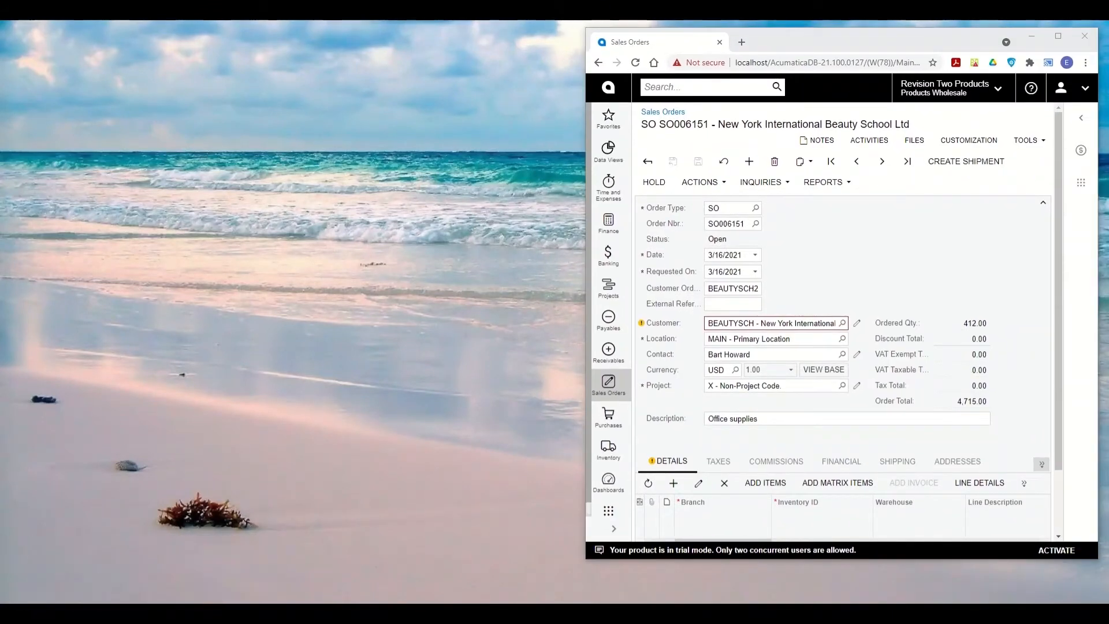
{"action": "left_click_drag", "start_coordinate": [89, 95], "coordinate": [319, 49]}
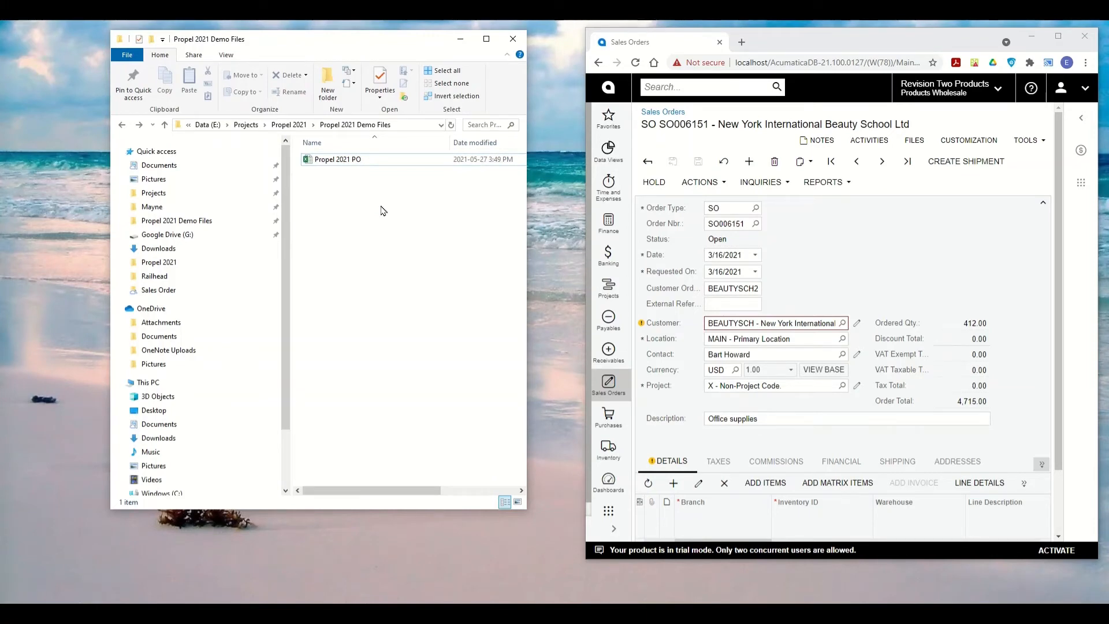
{"action": "left_click_drag", "start_coordinate": [330, 165], "coordinate": [917, 264]}
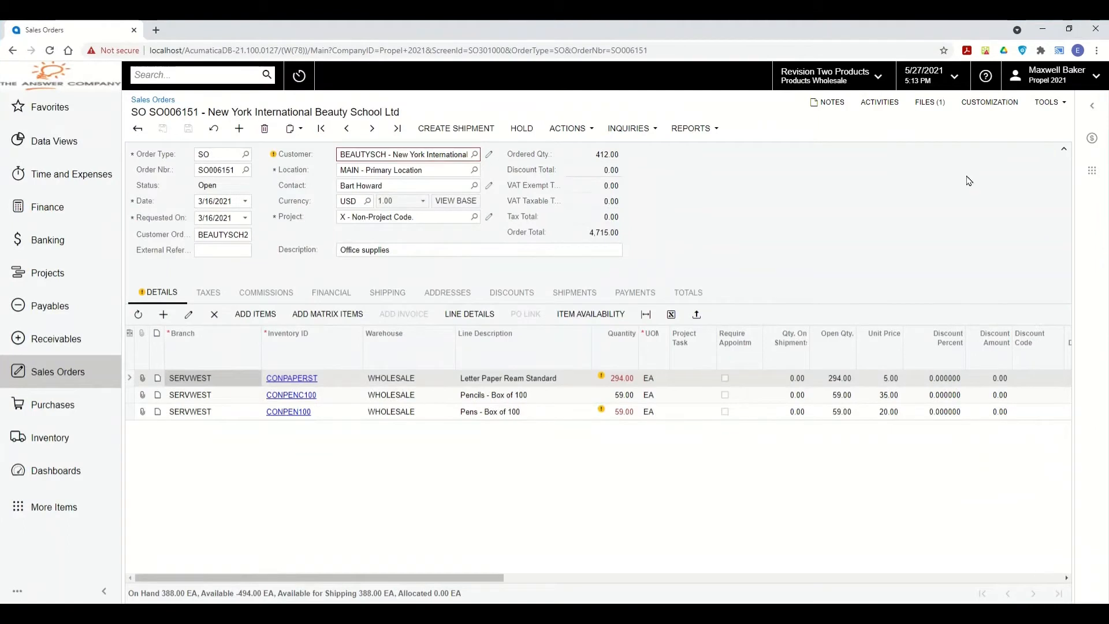
{"action": "left_click", "coordinate": [929, 102]}
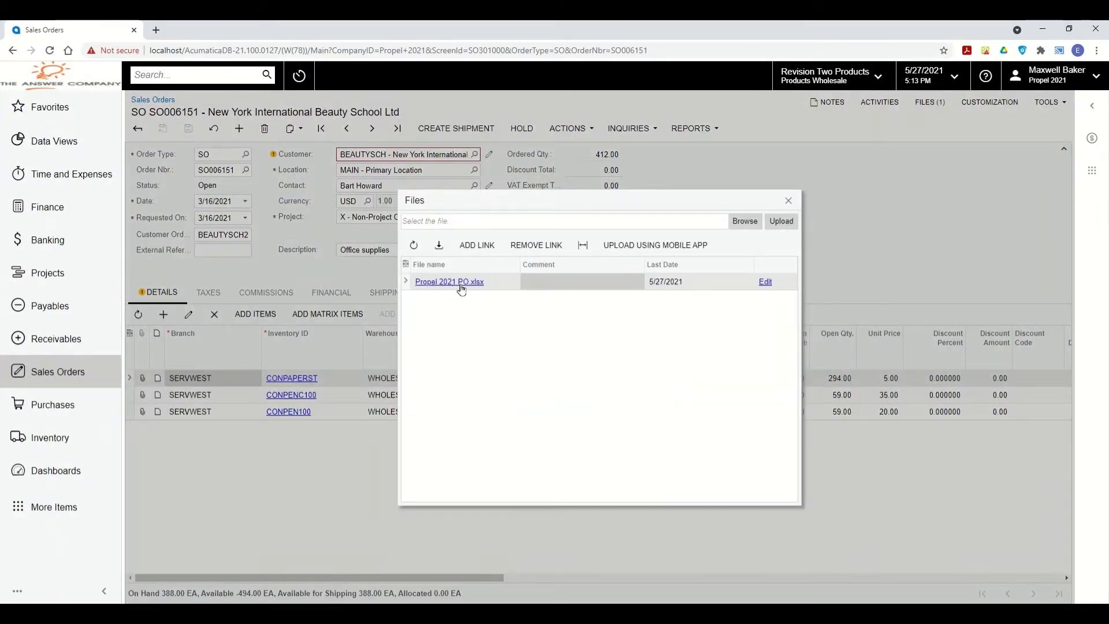
{"action": "left_click", "coordinate": [788, 201]}
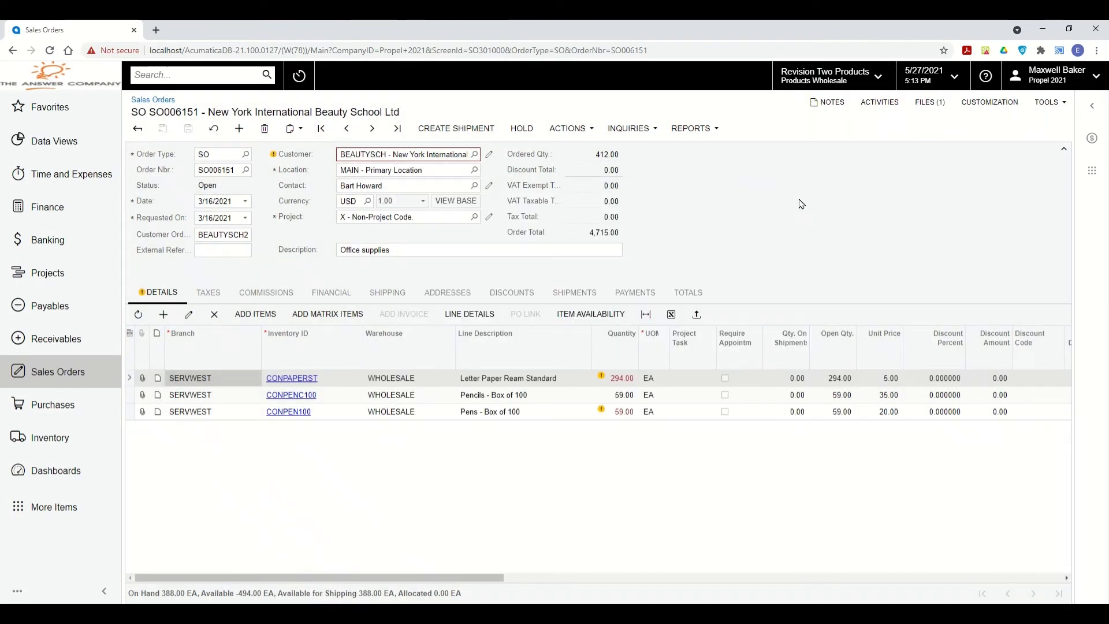
{"action": "left_click", "coordinate": [179, 75]}
{"action": "type", "text": "propel"}
{"action": "key", "text": "Return"}
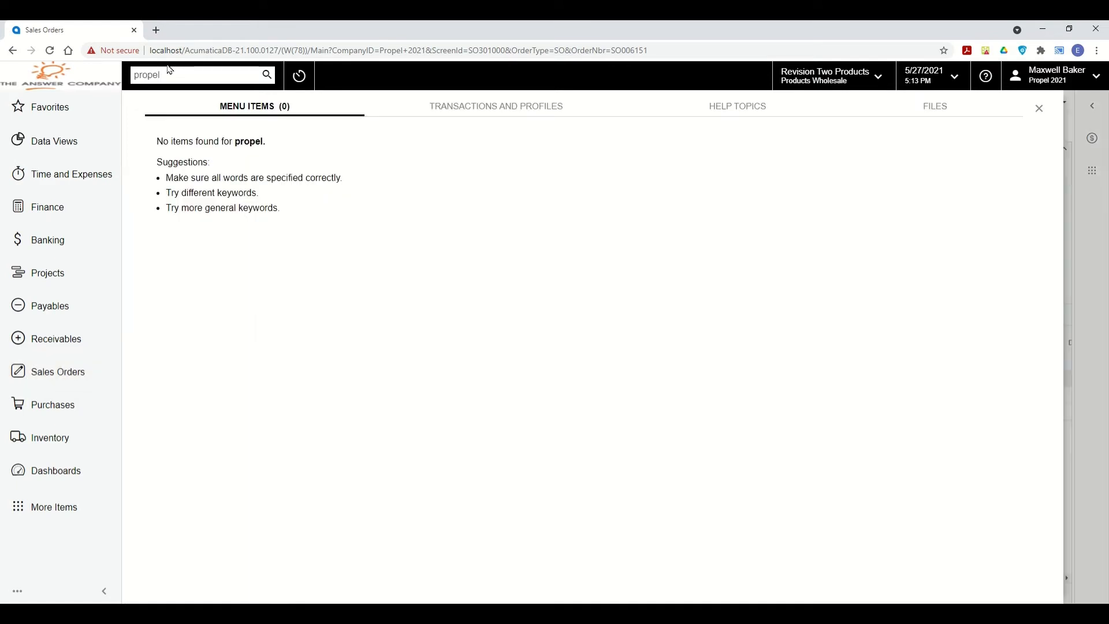
{"action": "left_click", "coordinate": [971, 113]}
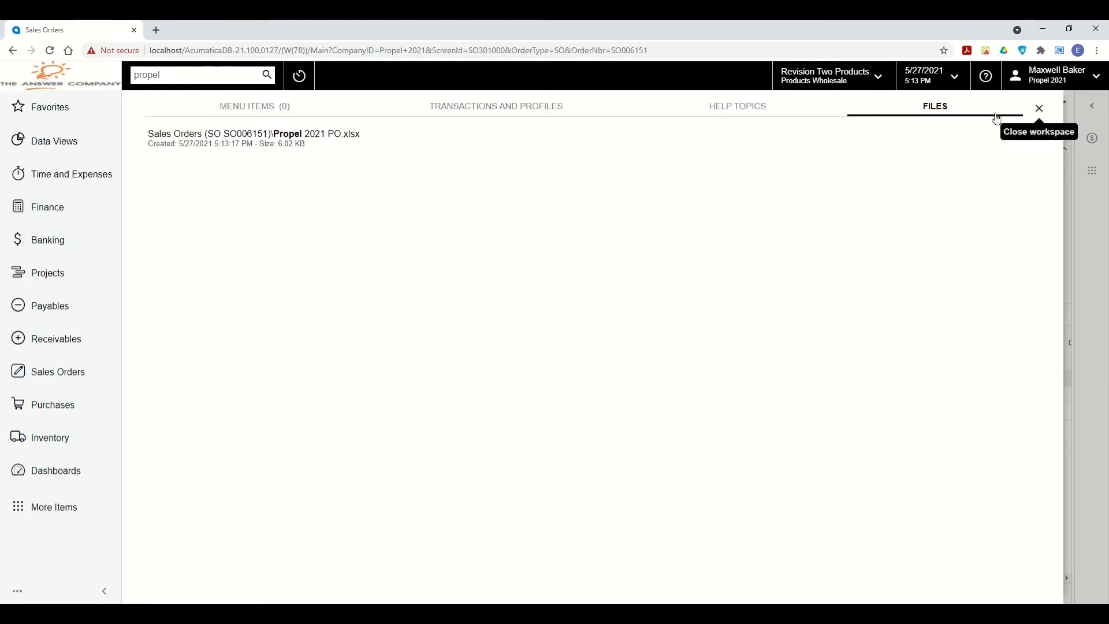
{"action": "left_click", "coordinate": [1039, 109]}
{"action": "left_click", "coordinate": [200, 171]}
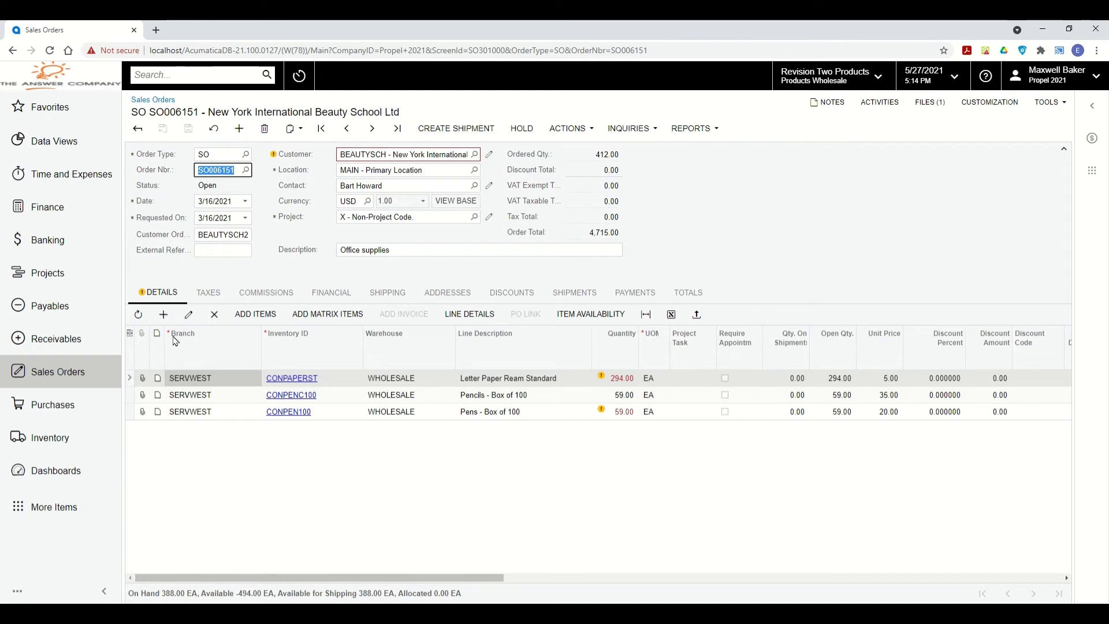
{"action": "left_click", "coordinate": [192, 410]}
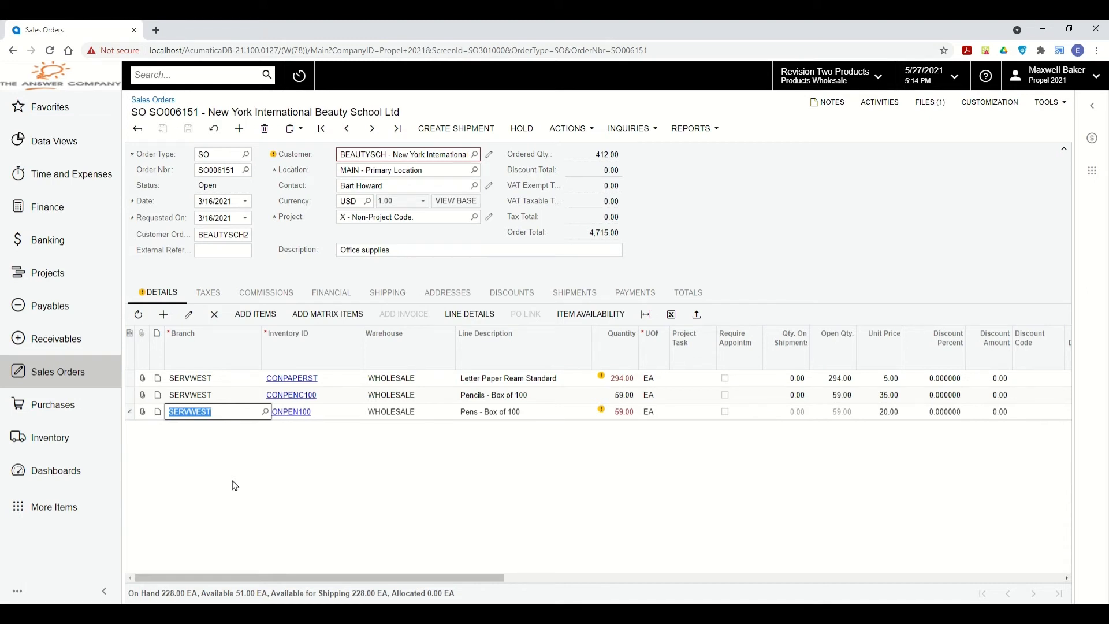
{"action": "key", "text": "Tab"}
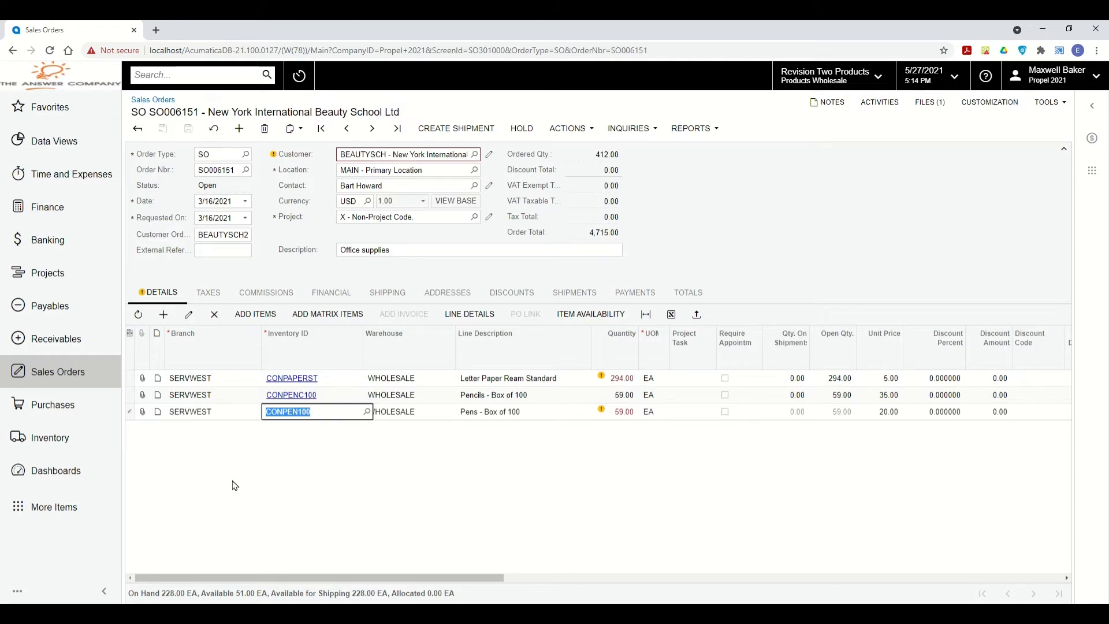
{"action": "key", "text": "Tab"}
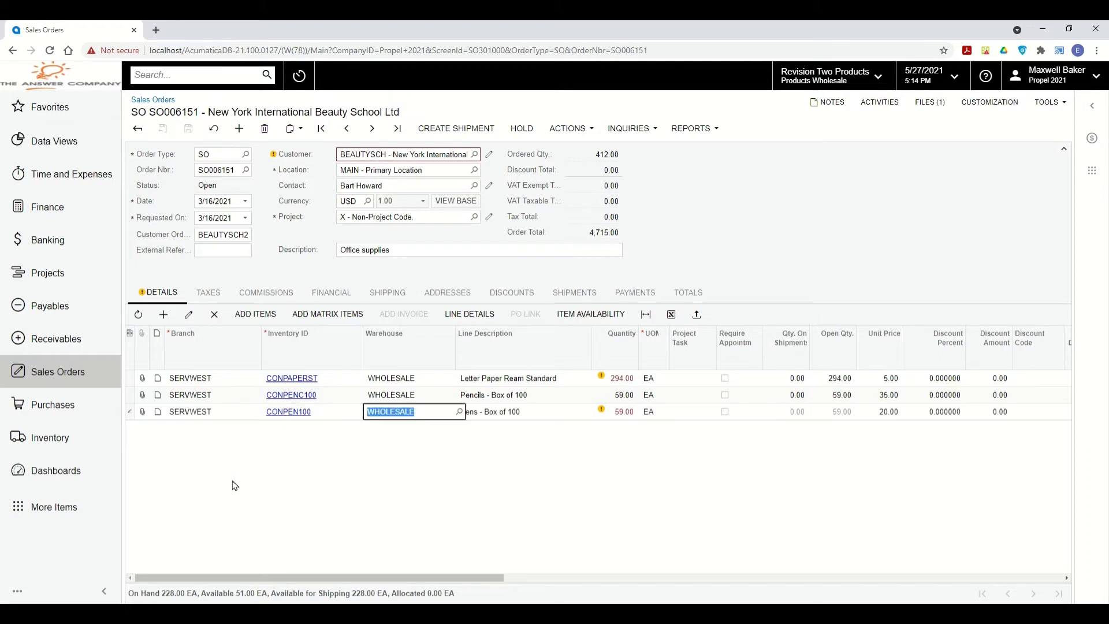
{"action": "key", "text": "Tab"}
{"action": "key", "text": "Tab"}
{"action": "key", "text": "Tab"}
{"action": "key", "text": "shift+Tab"}
{"action": "key", "text": "shift+Tab"}
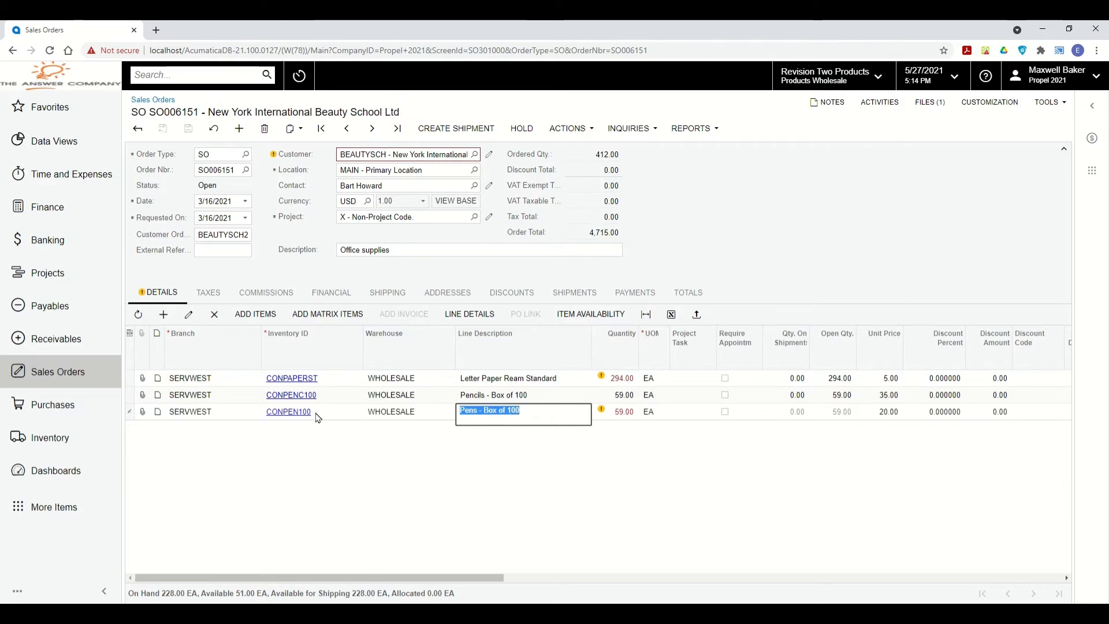
{"action": "left_click", "coordinate": [292, 411]}
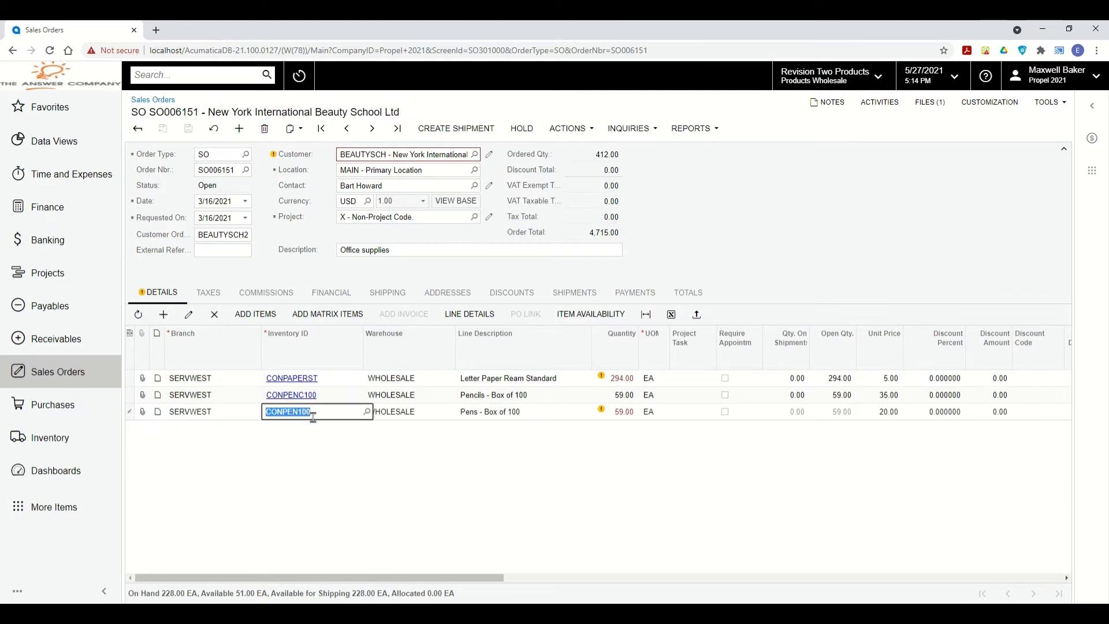
{"action": "left_click", "coordinate": [501, 415]}
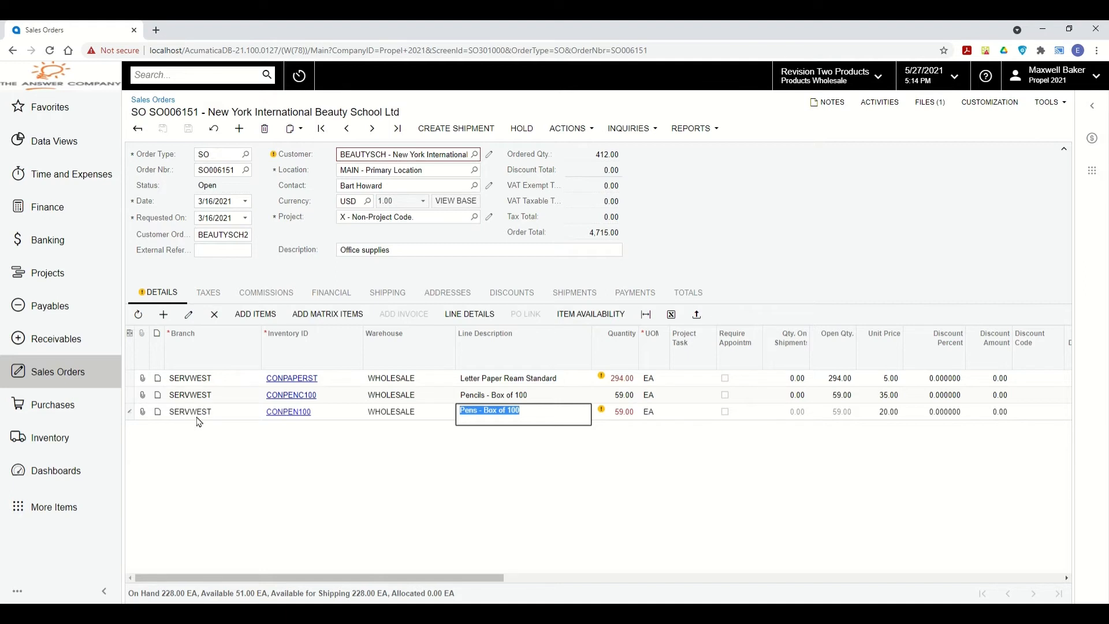
{"action": "left_click", "coordinate": [413, 414]}
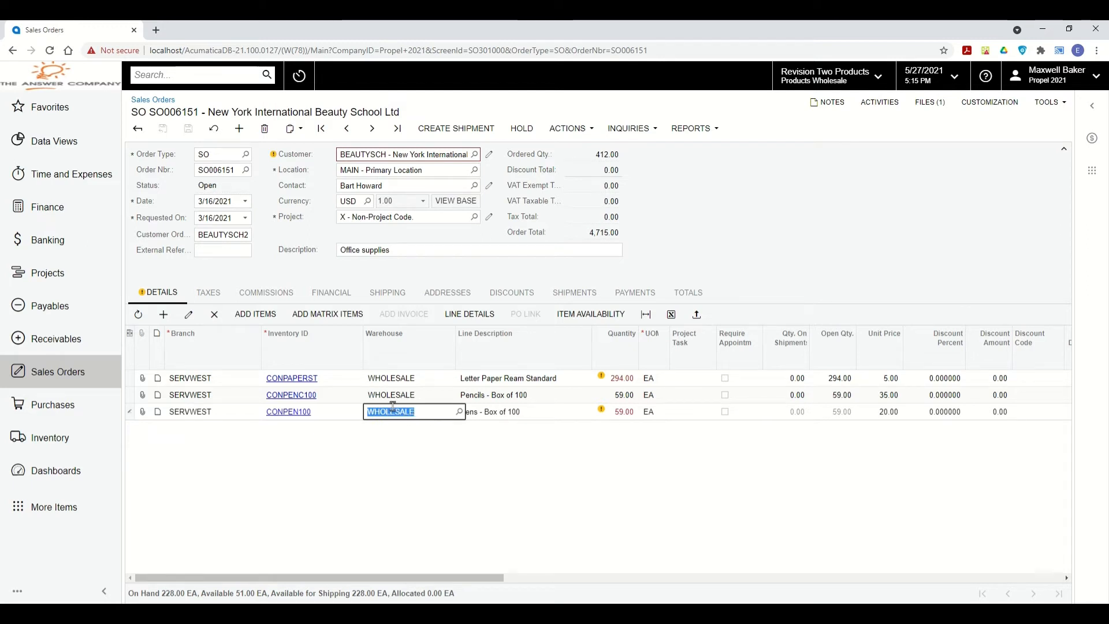
{"action": "left_click", "coordinate": [614, 415]}
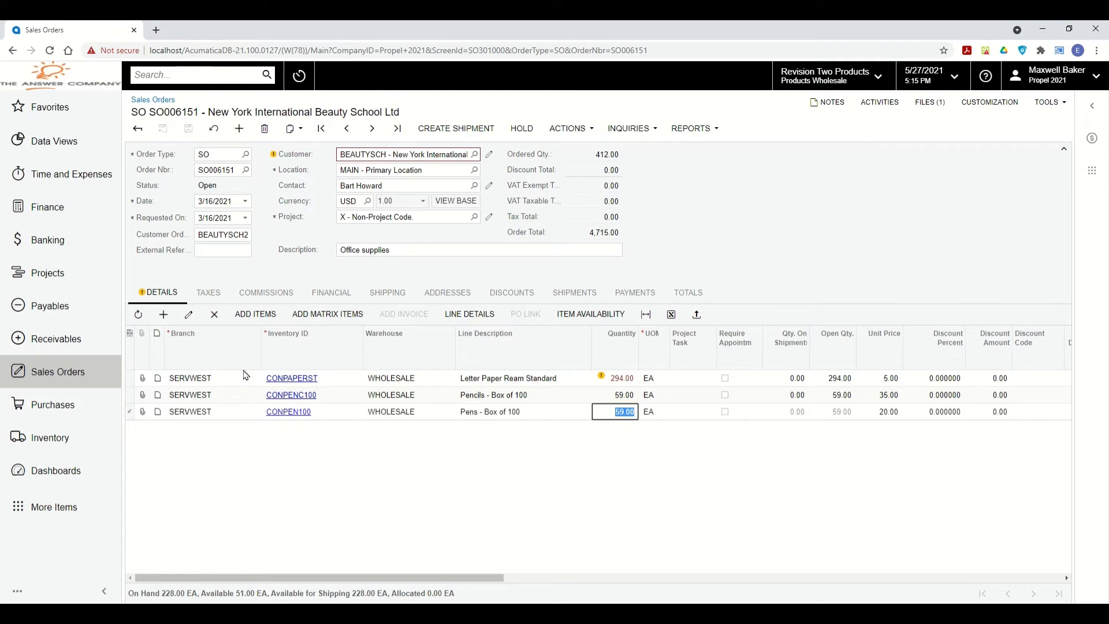
{"action": "left_click", "coordinate": [130, 337]}
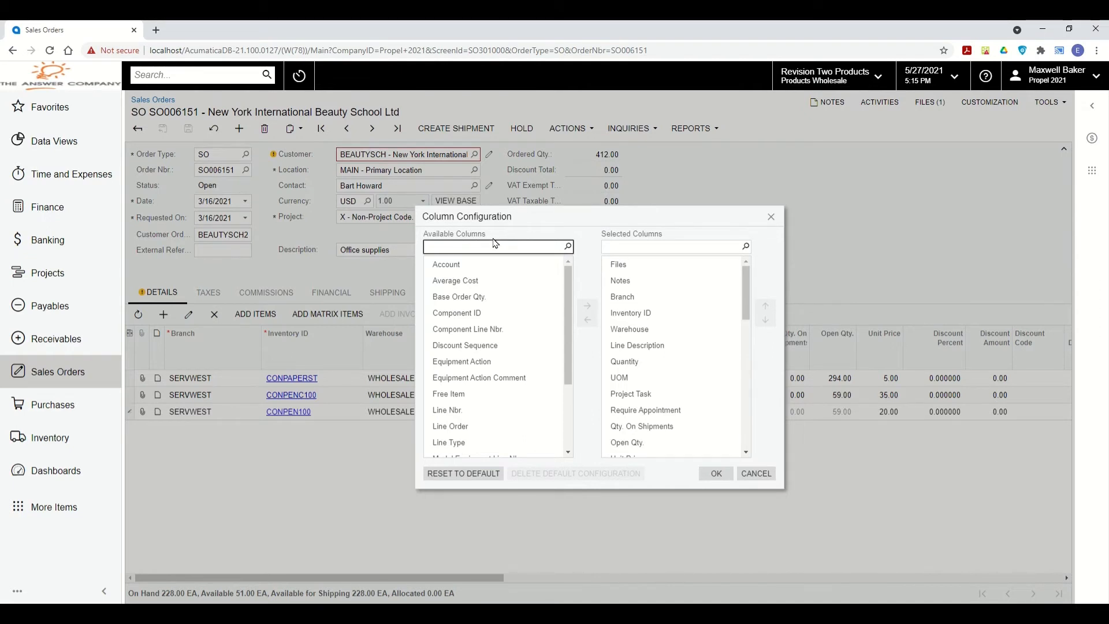
Turn off the tab stop on the Line Description column and apply the column configuration.
{"action": "left_click_drag", "start_coordinate": [600, 235], "coordinate": [676, 237]}
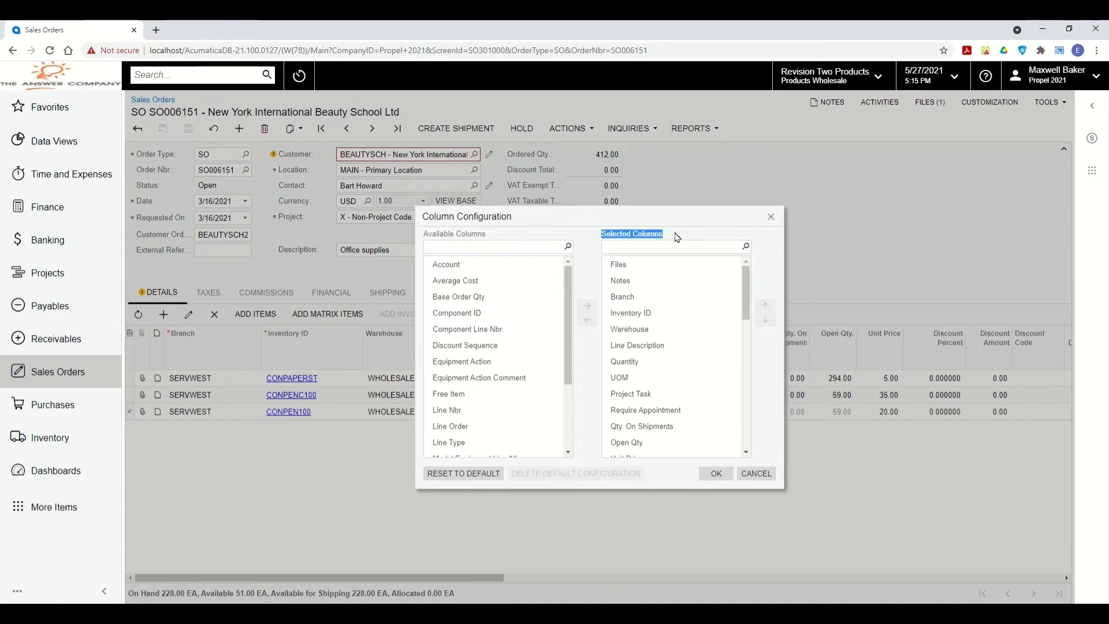
{"action": "left_click", "coordinate": [471, 230]}
{"action": "left_click", "coordinate": [477, 265]}
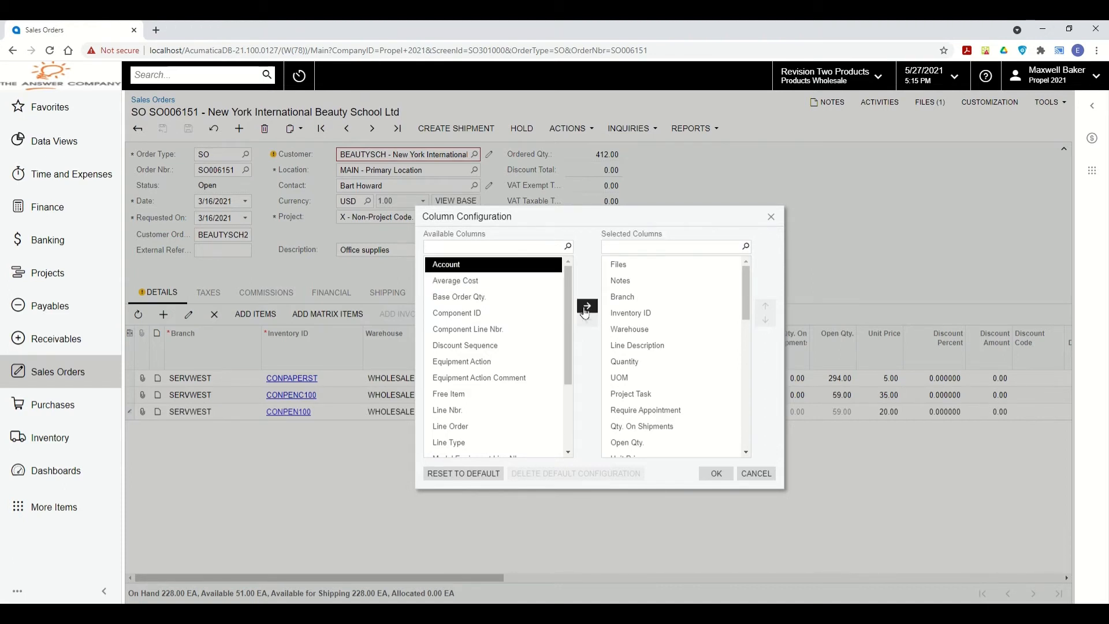
{"action": "left_click", "coordinate": [604, 298]}
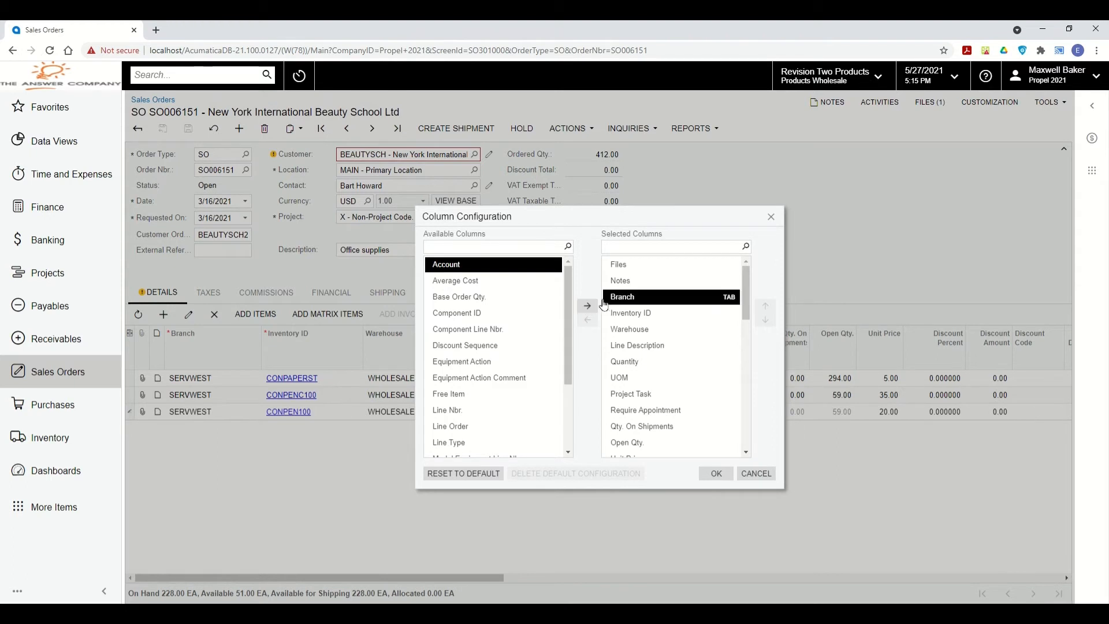
{"action": "left_click", "coordinate": [641, 397]}
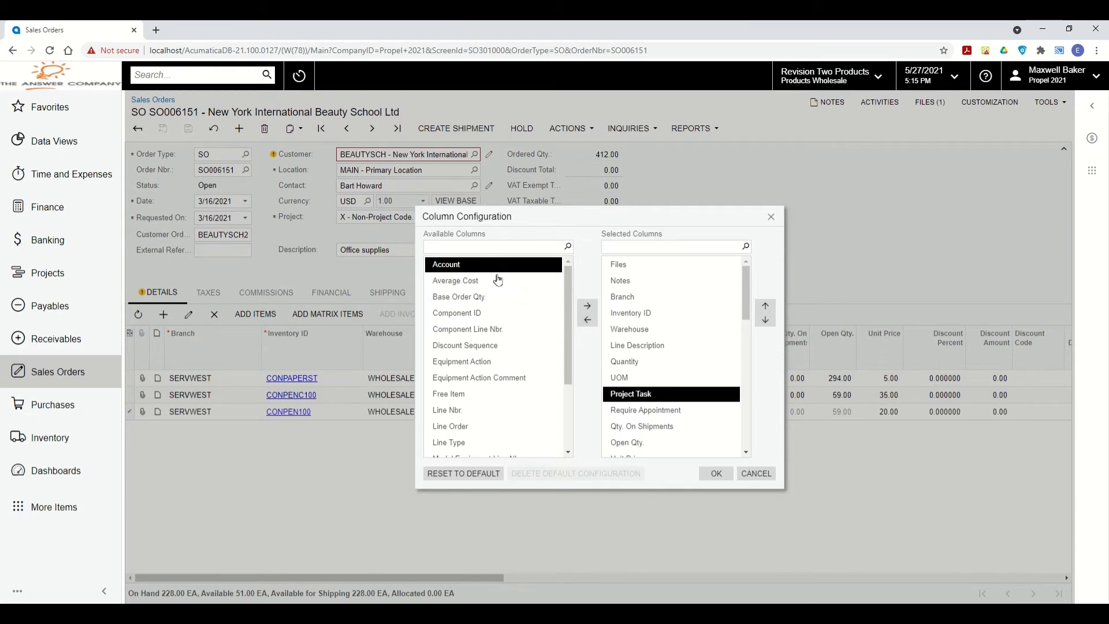
{"action": "left_click", "coordinate": [667, 384], "text": "ctrl"}
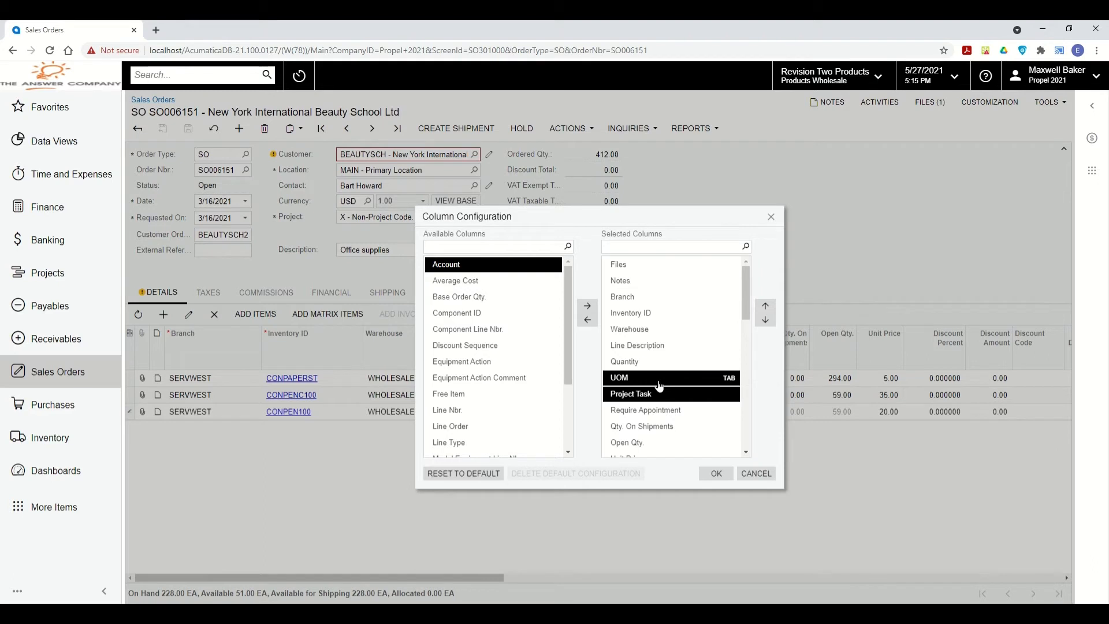
{"action": "left_click", "coordinate": [653, 346], "text": "ctrl"}
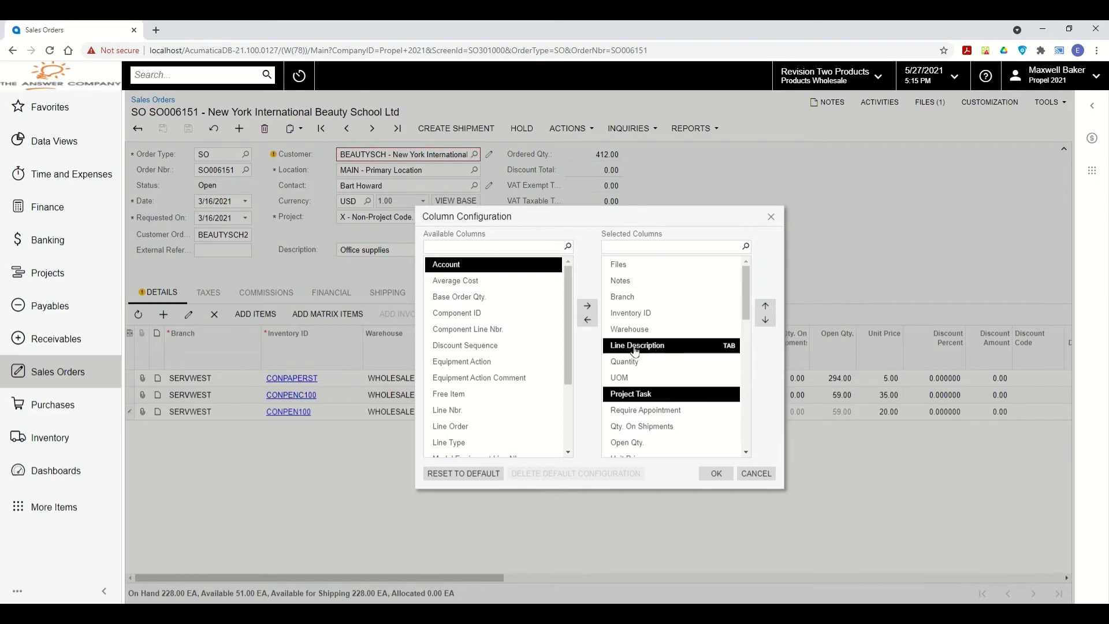
{"action": "left_click", "coordinate": [730, 346]}
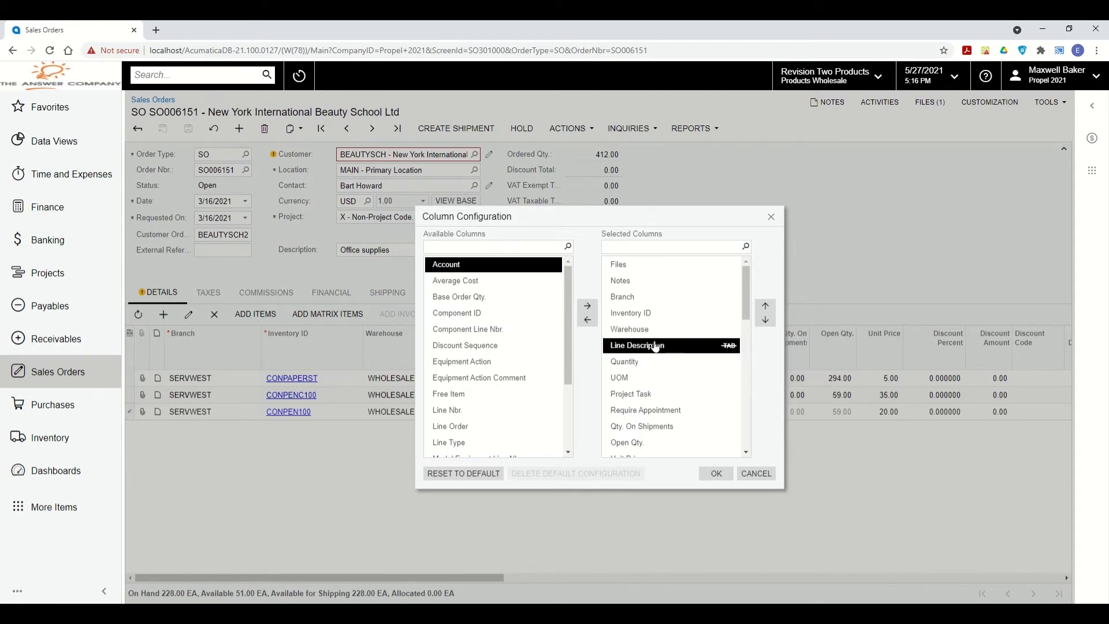
{"action": "left_click", "coordinate": [716, 473]}
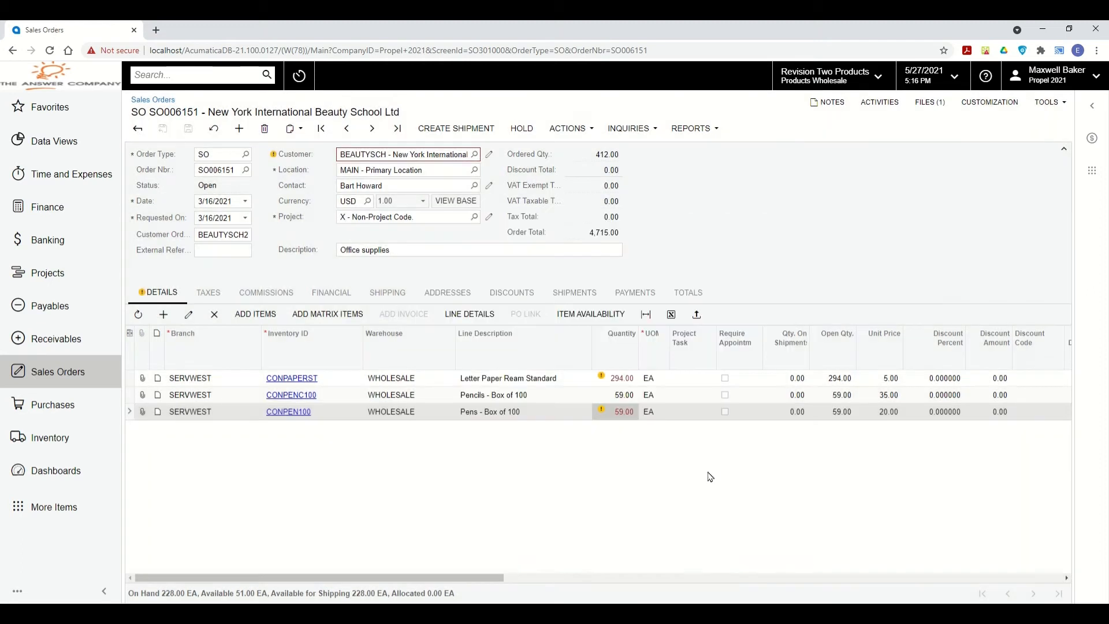
{"action": "left_click", "coordinate": [184, 411]}
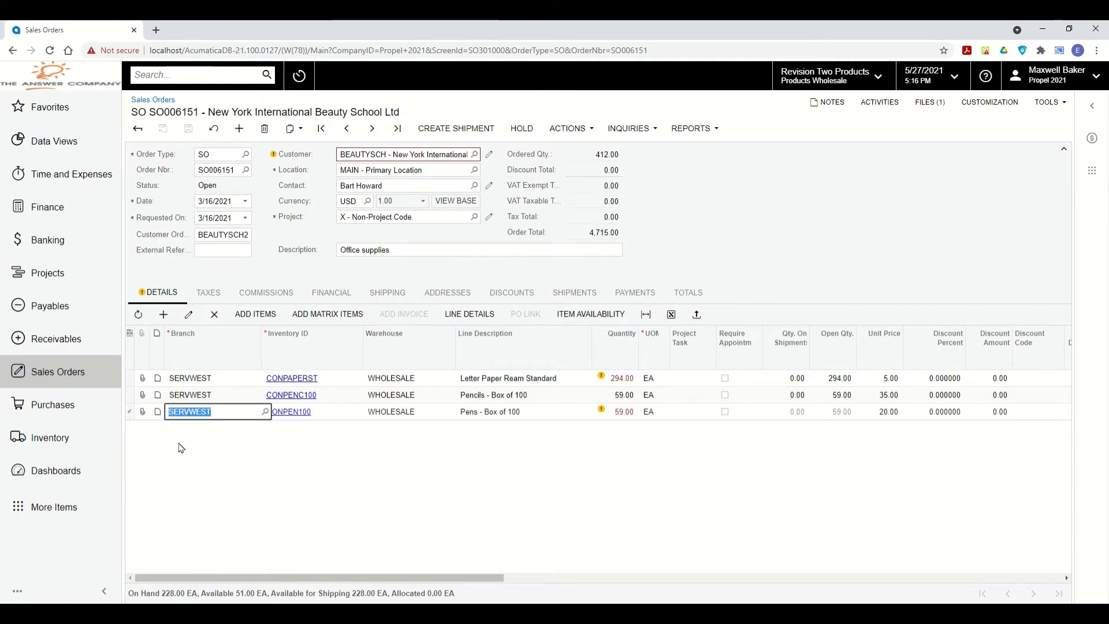
{"action": "key", "text": "Tab"}
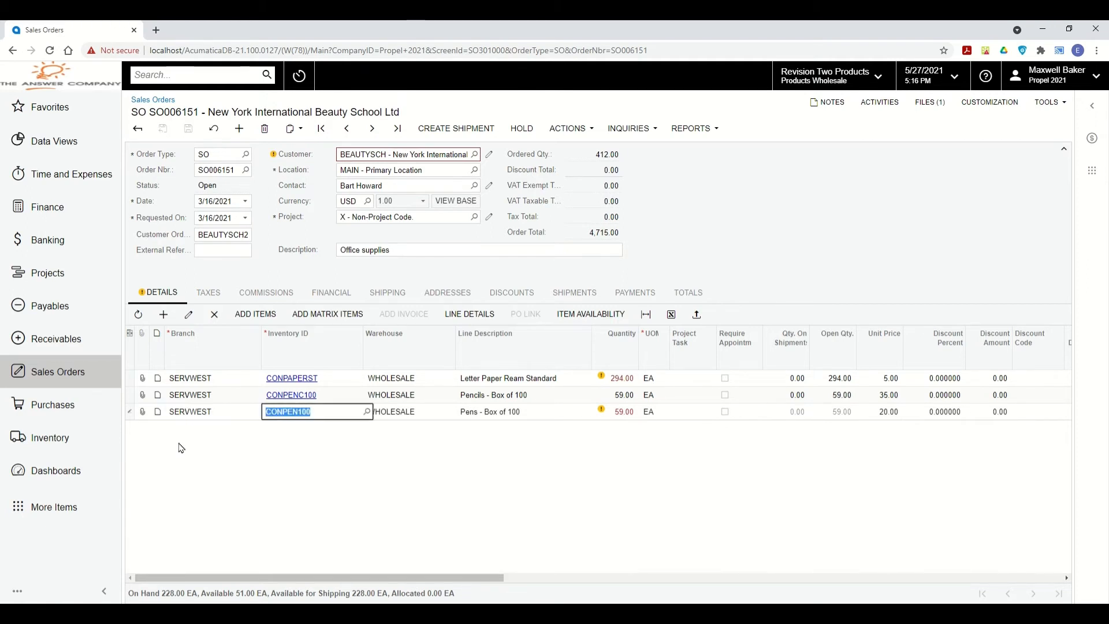
{"action": "key", "text": "Tab"}
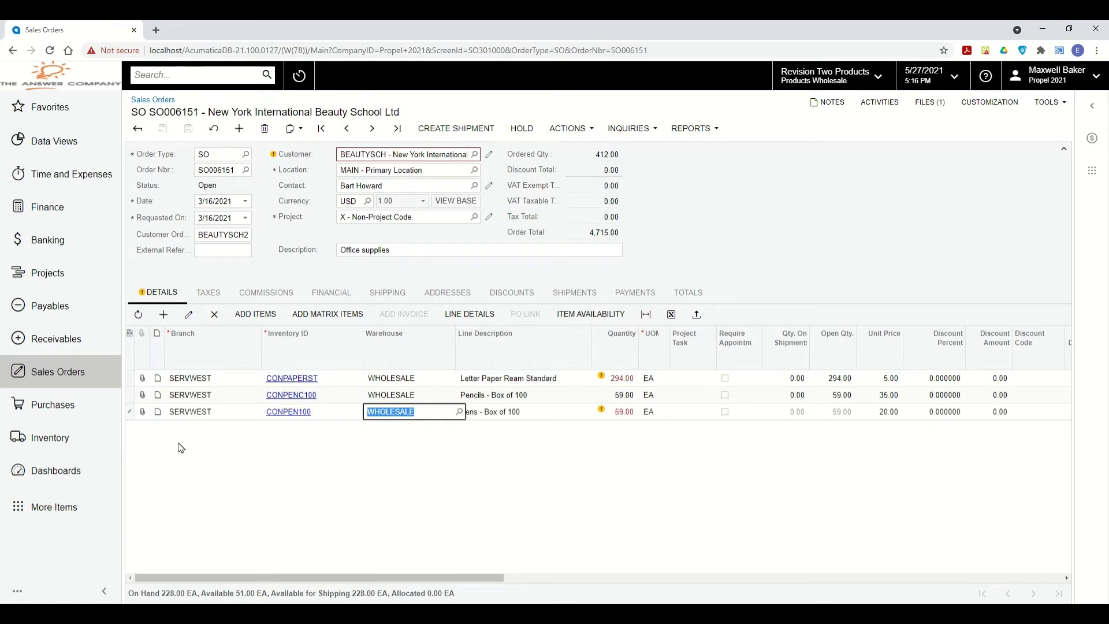
{"action": "key", "text": "Tab"}
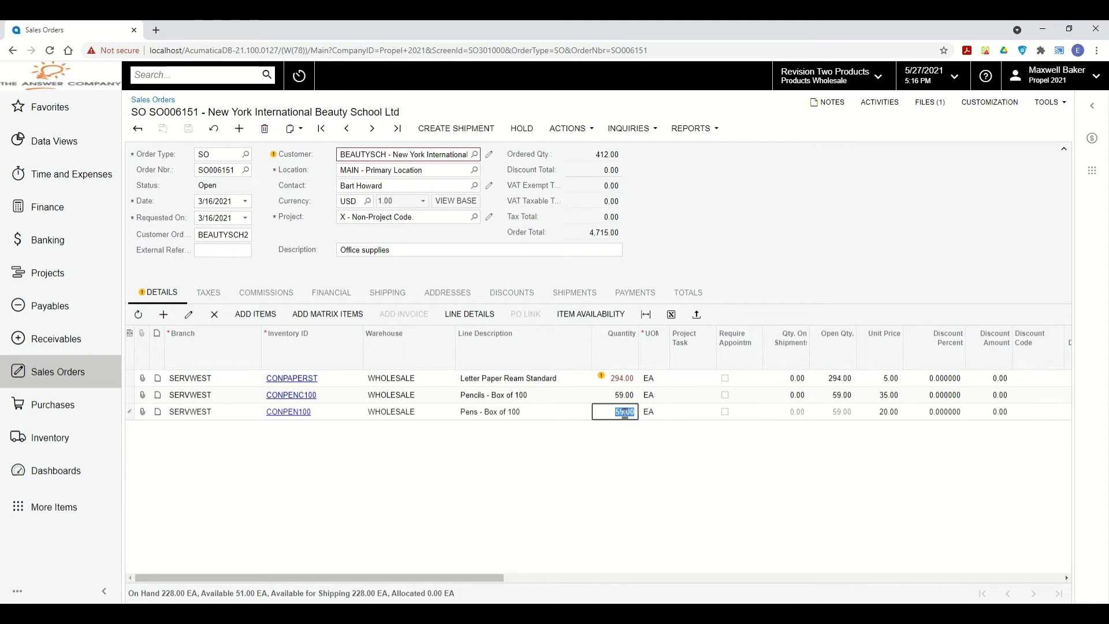
{"action": "left_click", "coordinate": [192, 411]}
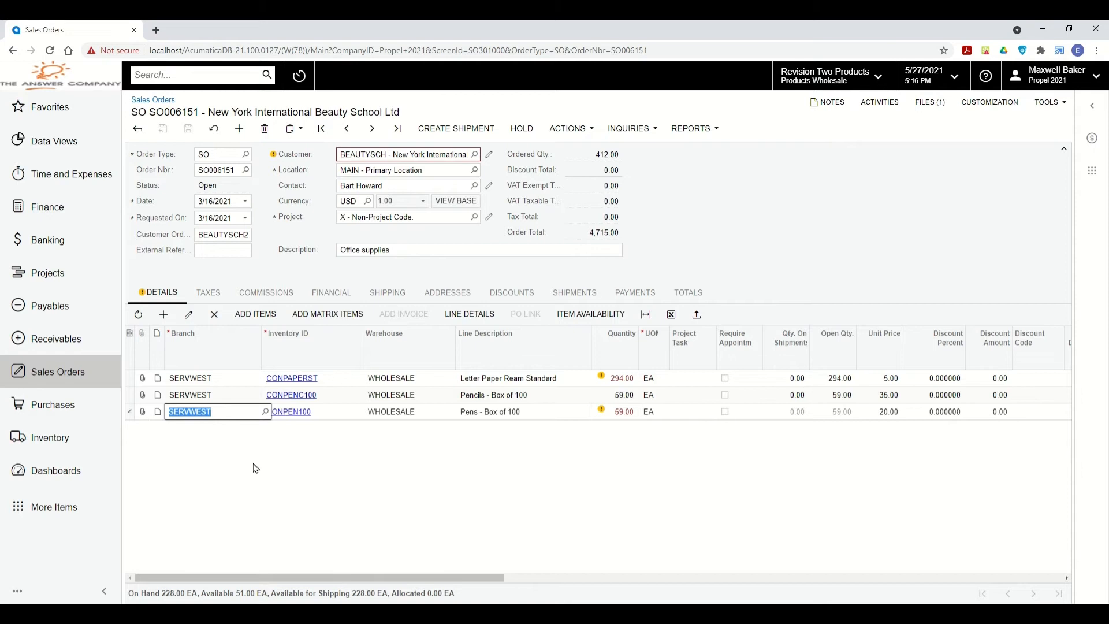
{"action": "key", "text": "Tab"}
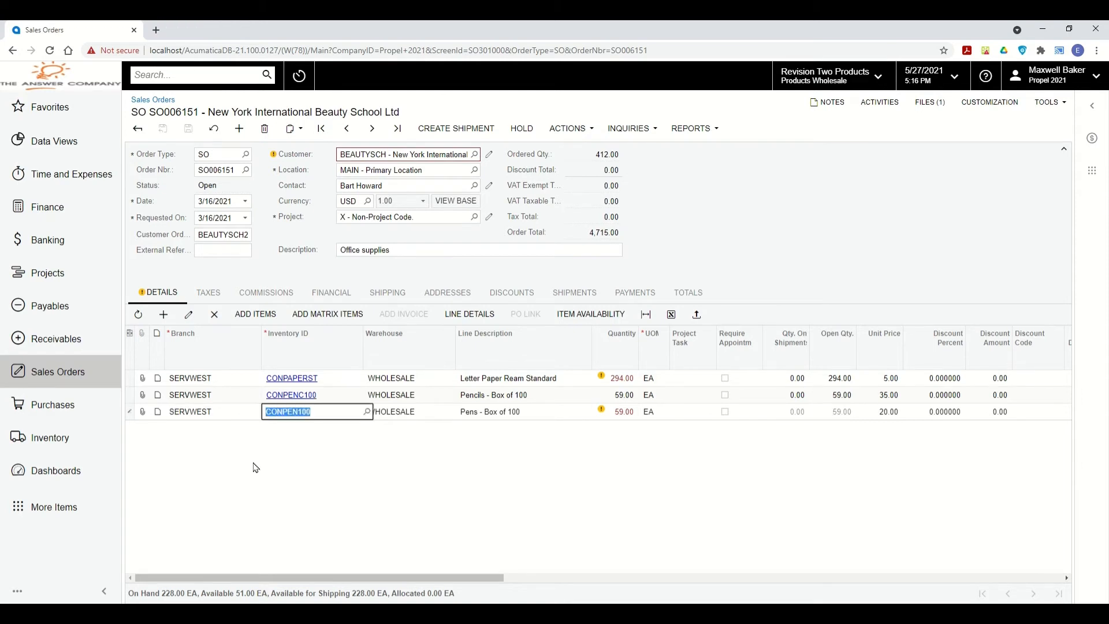
{"action": "key", "text": "Tab"}
{"action": "key", "text": "Tab"}
{"action": "key", "text": "Tab"}
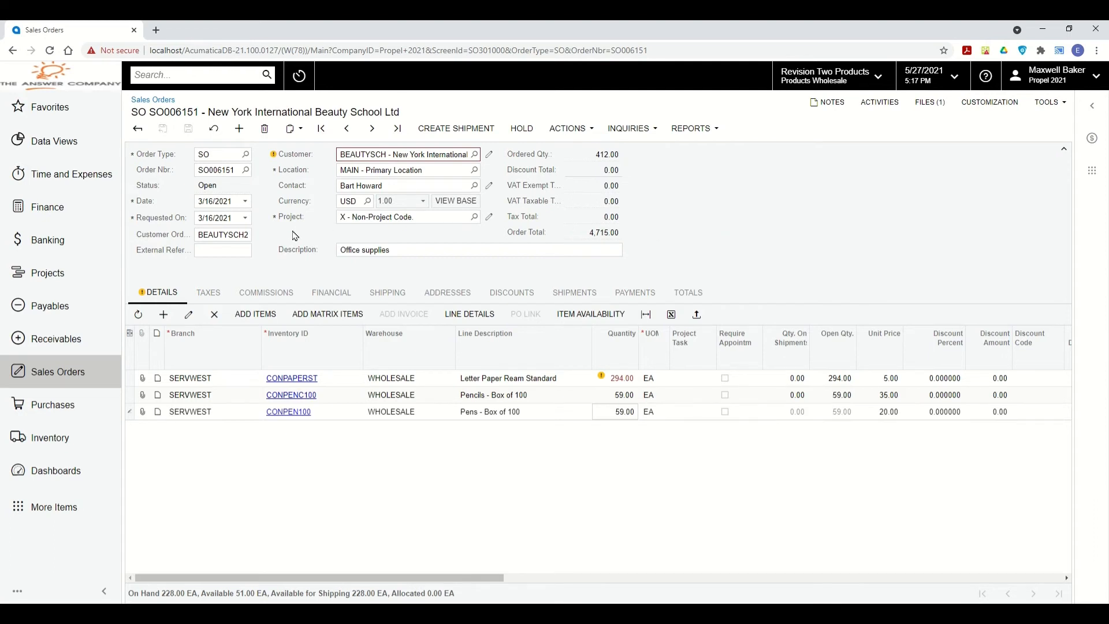
{"action": "left_click", "coordinate": [209, 292]}
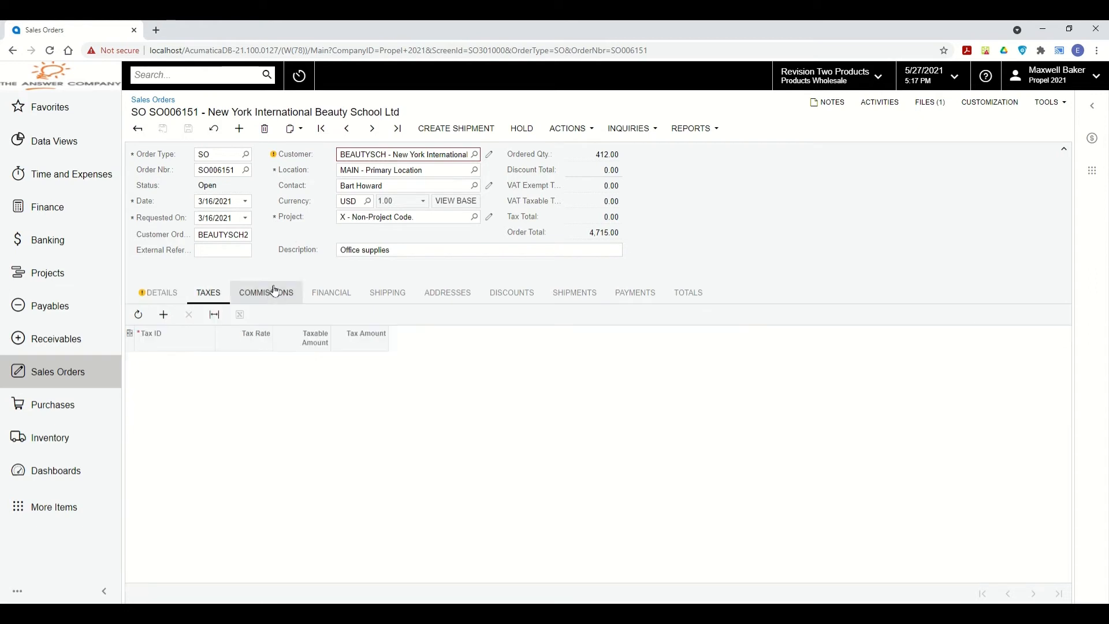
{"action": "left_click", "coordinate": [161, 293]}
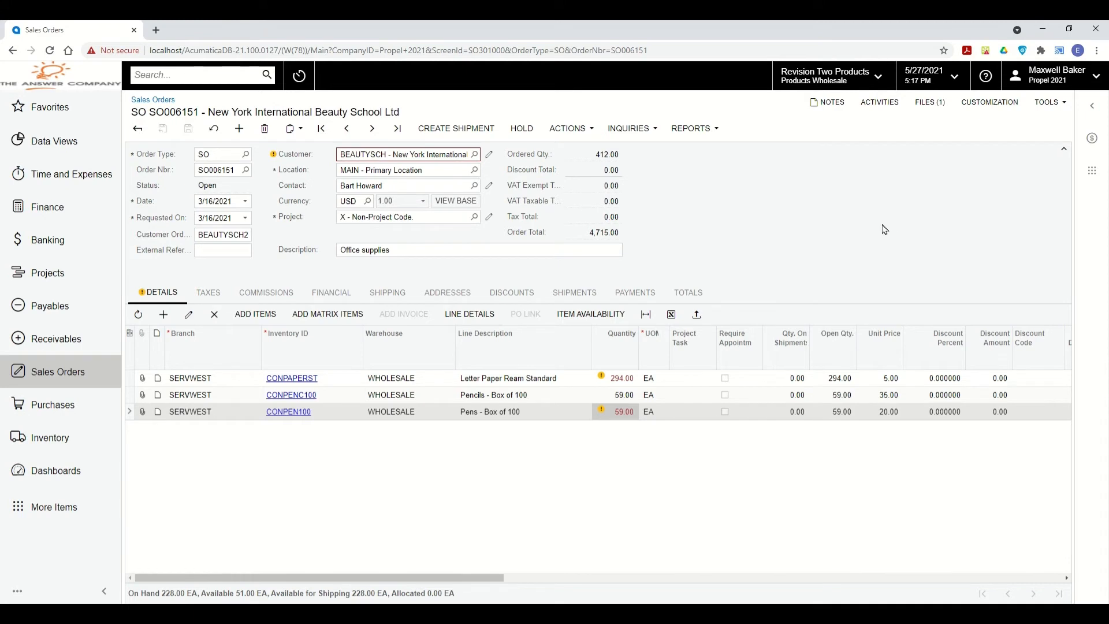
In the user-defined fields editor, add the INDUSTRY attribute as a field.
{"action": "left_click", "coordinate": [989, 103]}
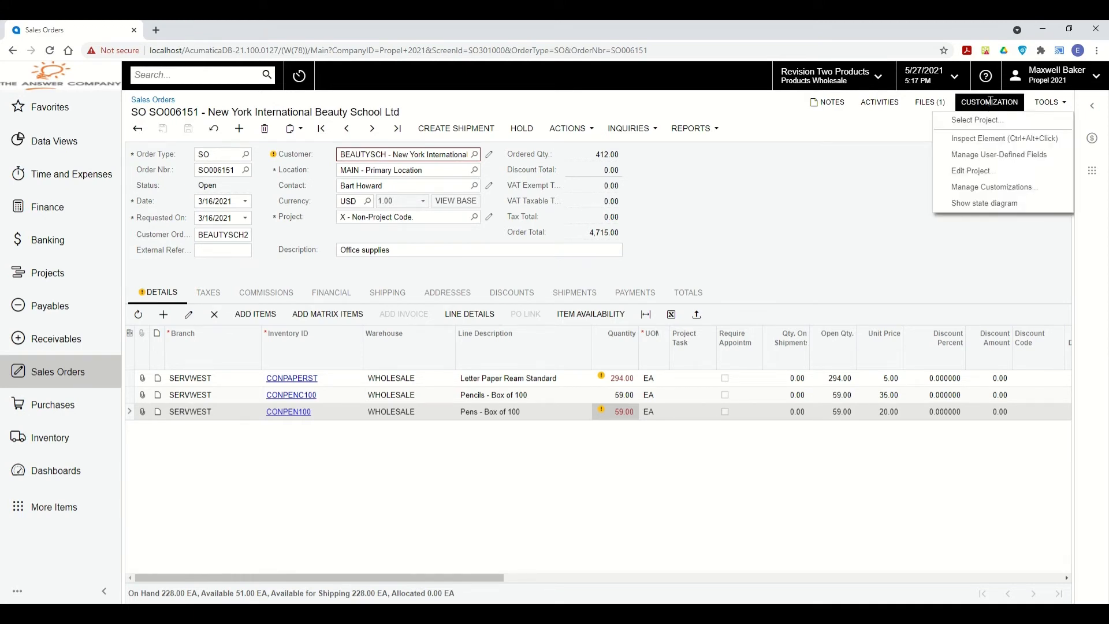
{"action": "left_click", "coordinate": [1031, 161]}
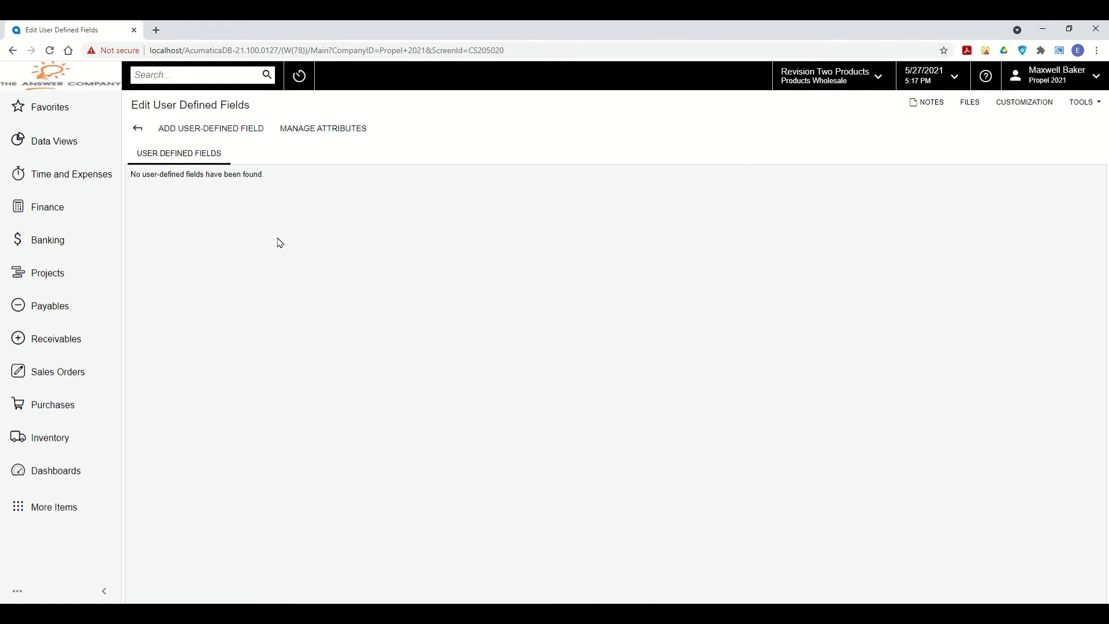
{"action": "left_click", "coordinate": [233, 128]}
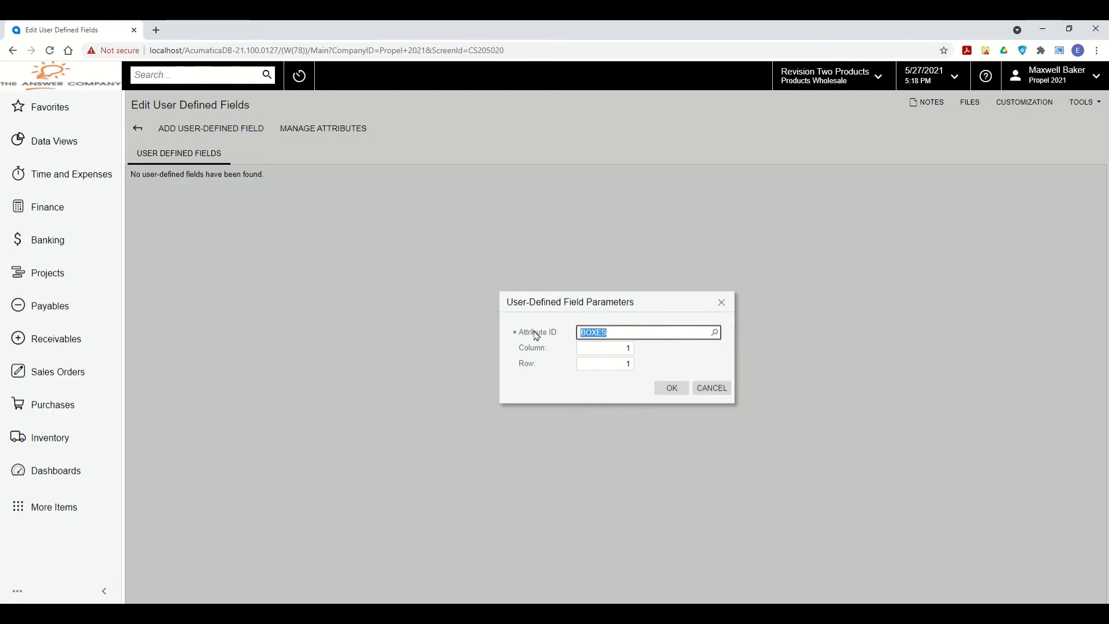
{"action": "left_click", "coordinate": [715, 332]}
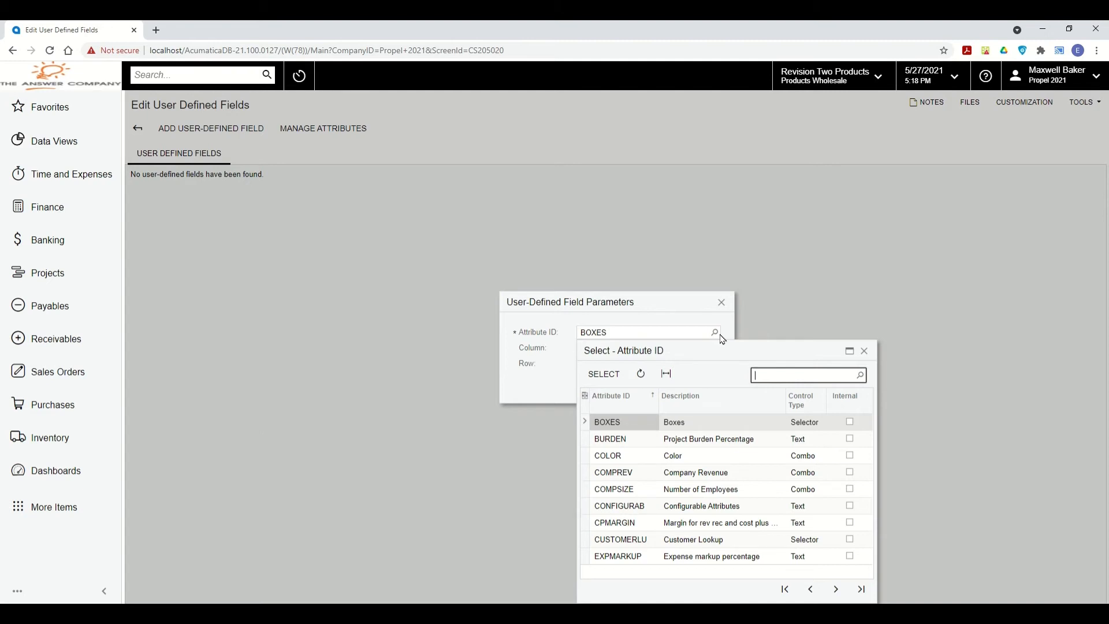
{"action": "type", "text": "indus"}
{"action": "double_click", "coordinate": [624, 424]}
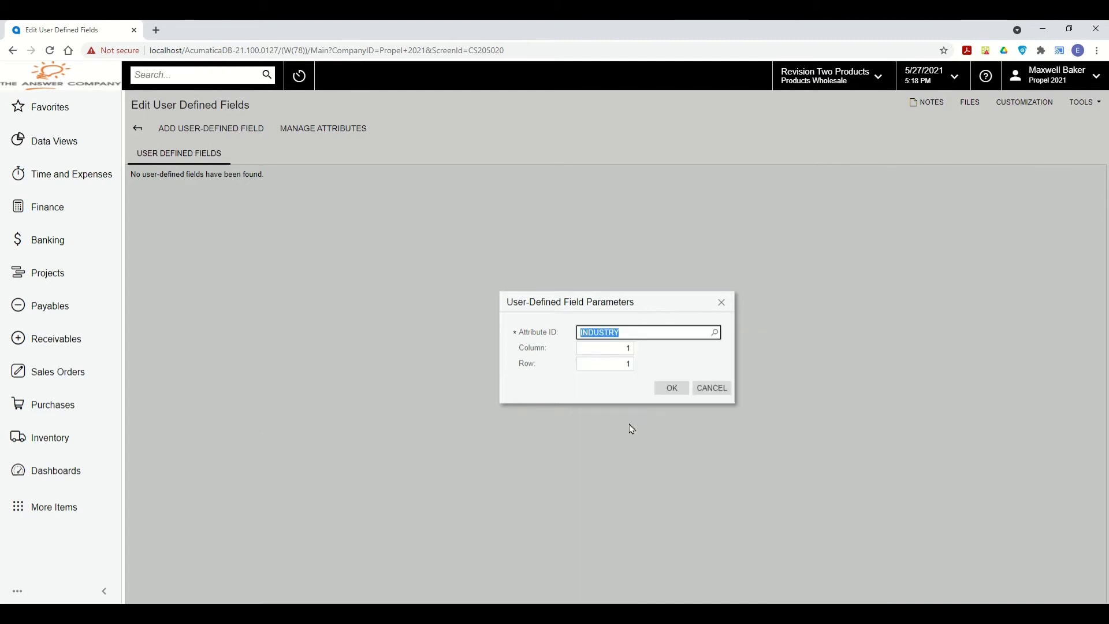
{"action": "left_click", "coordinate": [669, 388]}
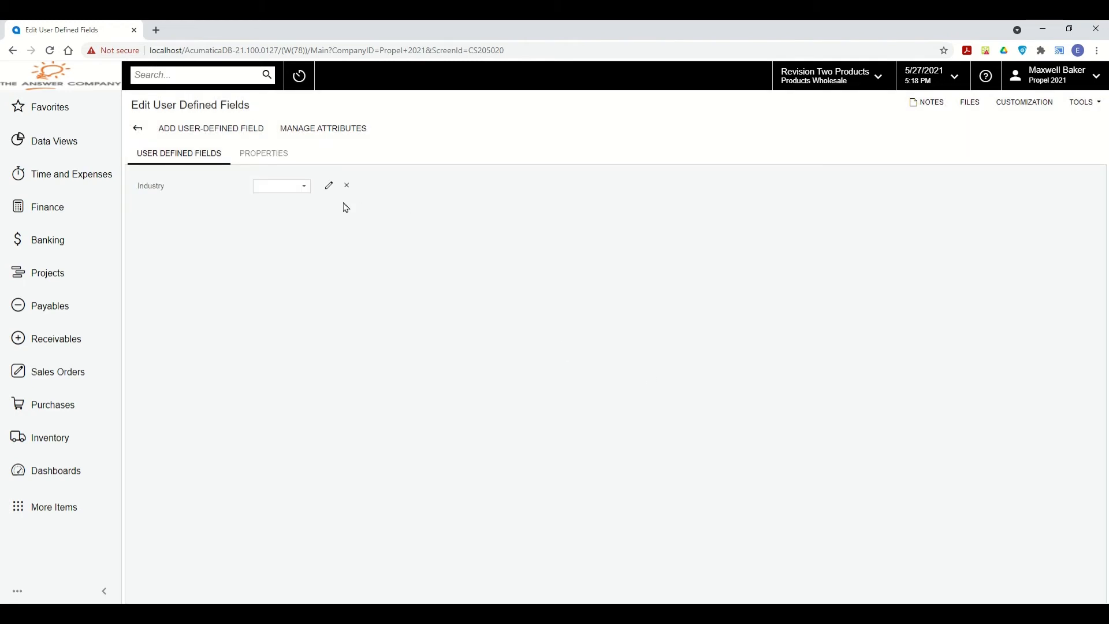
Add the BOXES attribute as a second user-defined field at column 1, row 2.
{"action": "left_click", "coordinate": [223, 128]}
{"action": "left_click", "coordinate": [715, 333]}
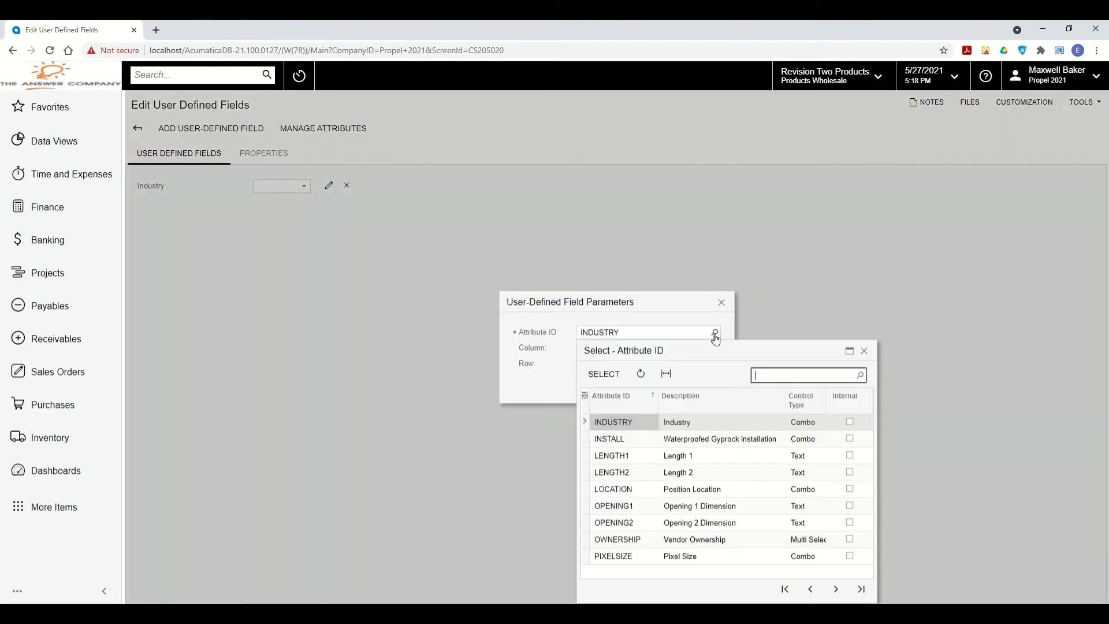
{"action": "type", "text": "box"}
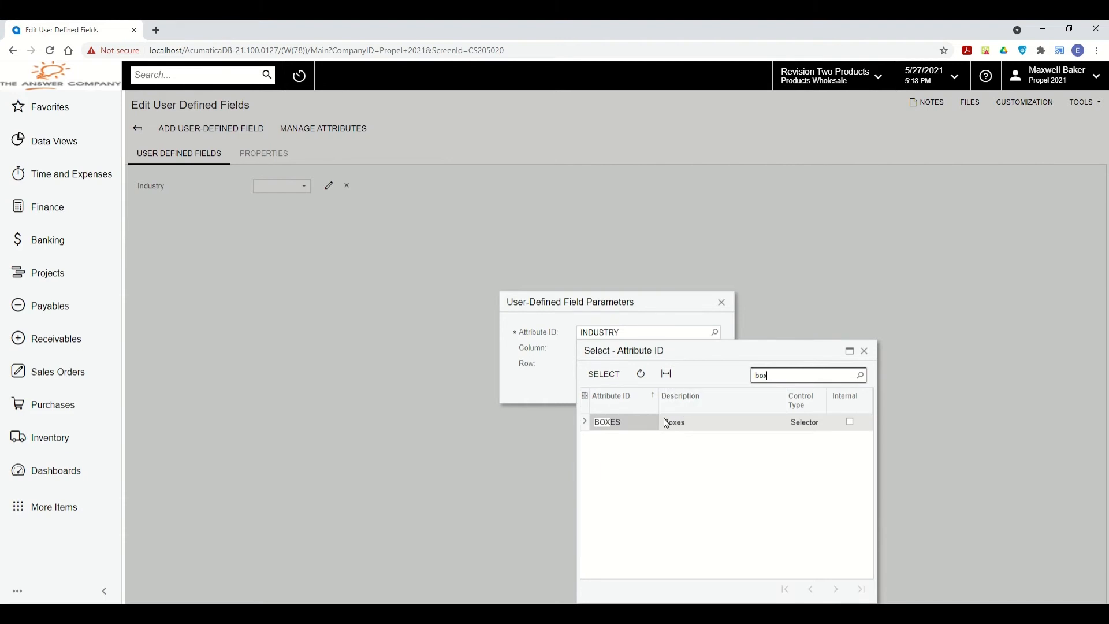
{"action": "double_click", "coordinate": [616, 426]}
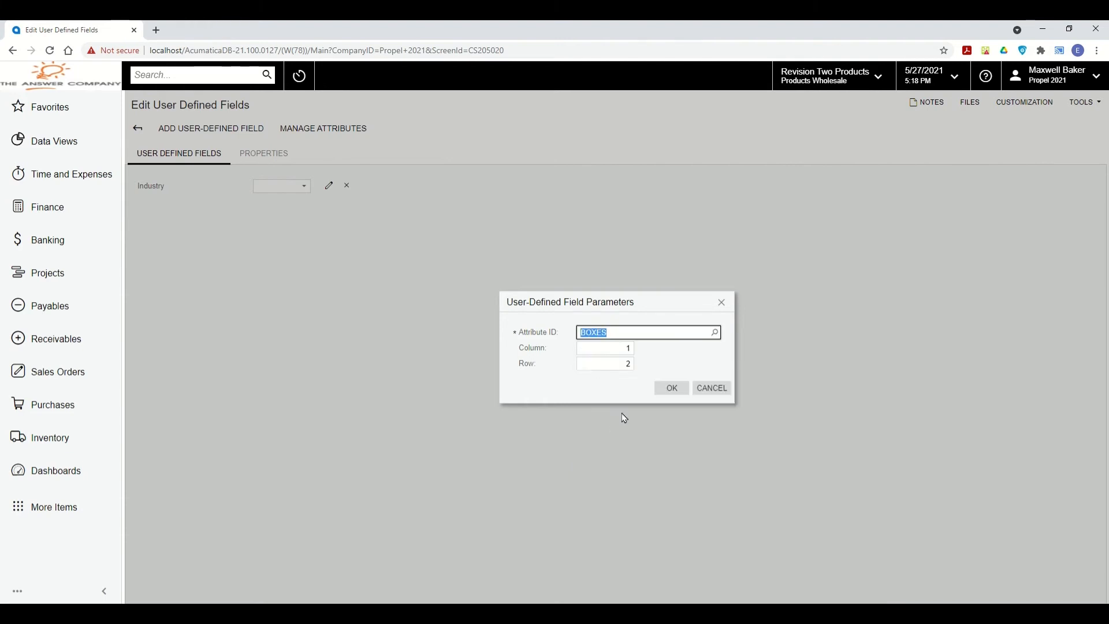
{"action": "left_click", "coordinate": [670, 387]}
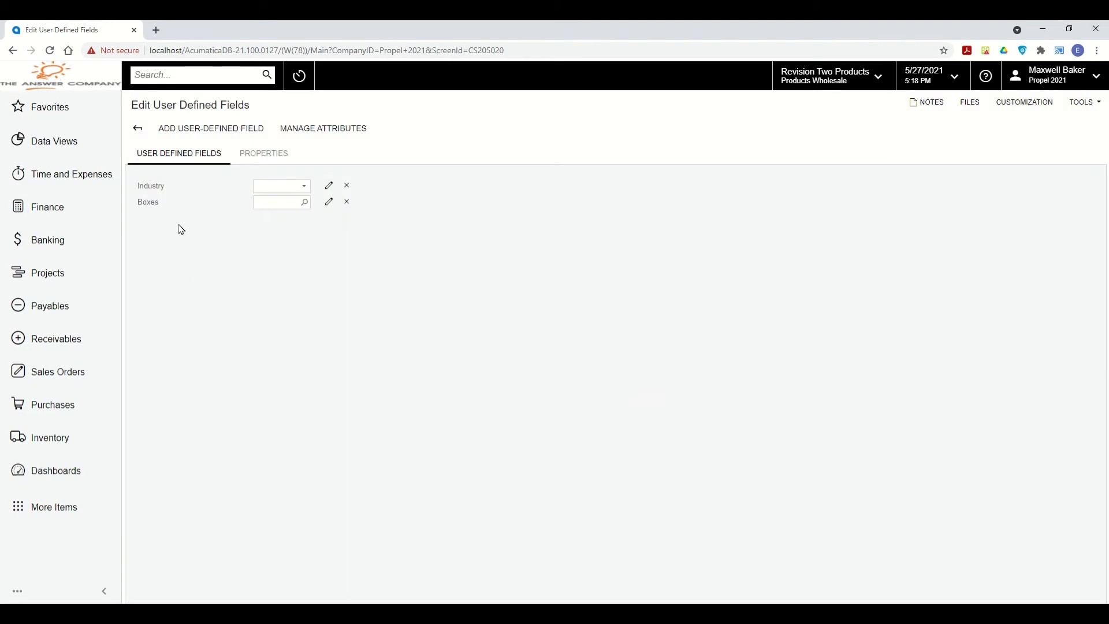
Search for the Attributes screen and open it in a new browser tab.
{"action": "left_click", "coordinate": [157, 74]}
{"action": "type", "text": "abbritu"}
{"action": "key", "text": "Return"}
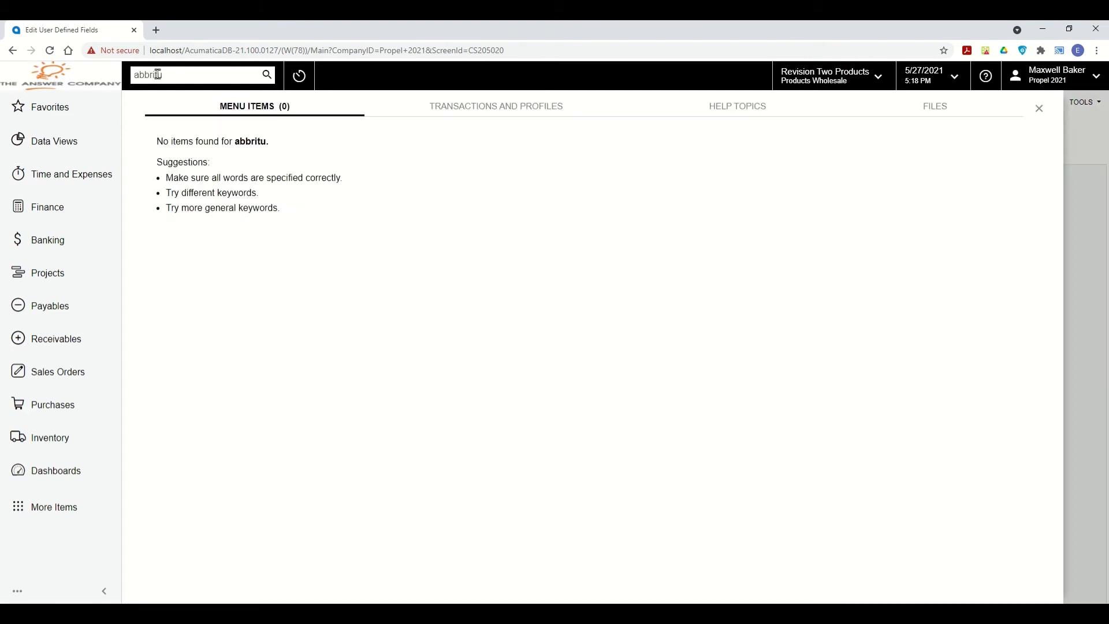
{"action": "key", "text": "ctrl+a"}
{"action": "type", "text": "att"}
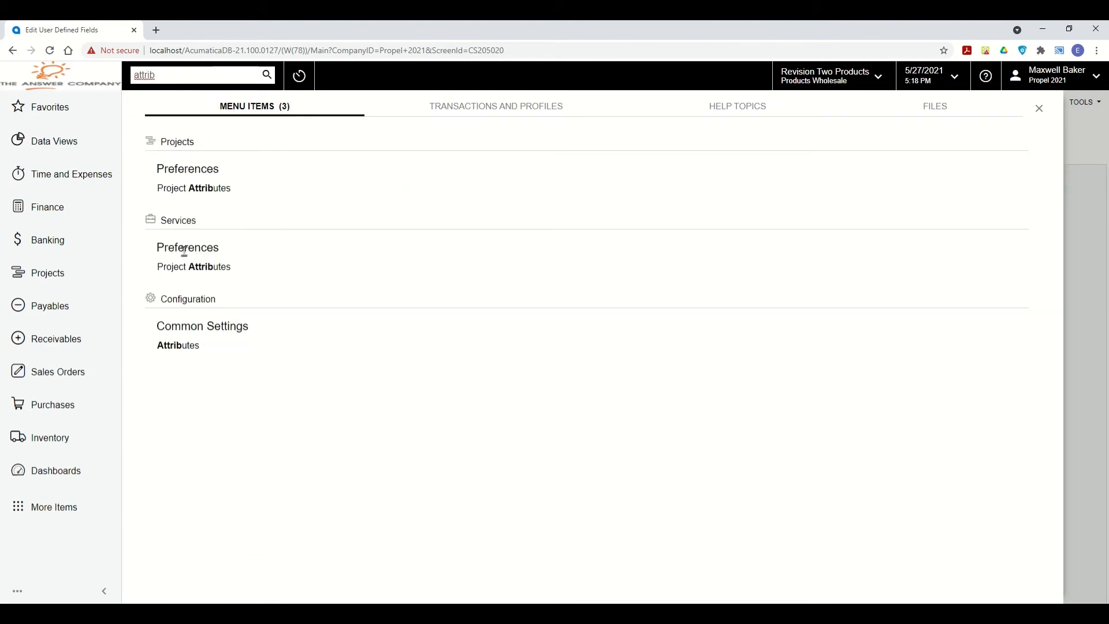
{"action": "right_click", "coordinate": [188, 354]}
{"action": "left_click", "coordinate": [218, 368]}
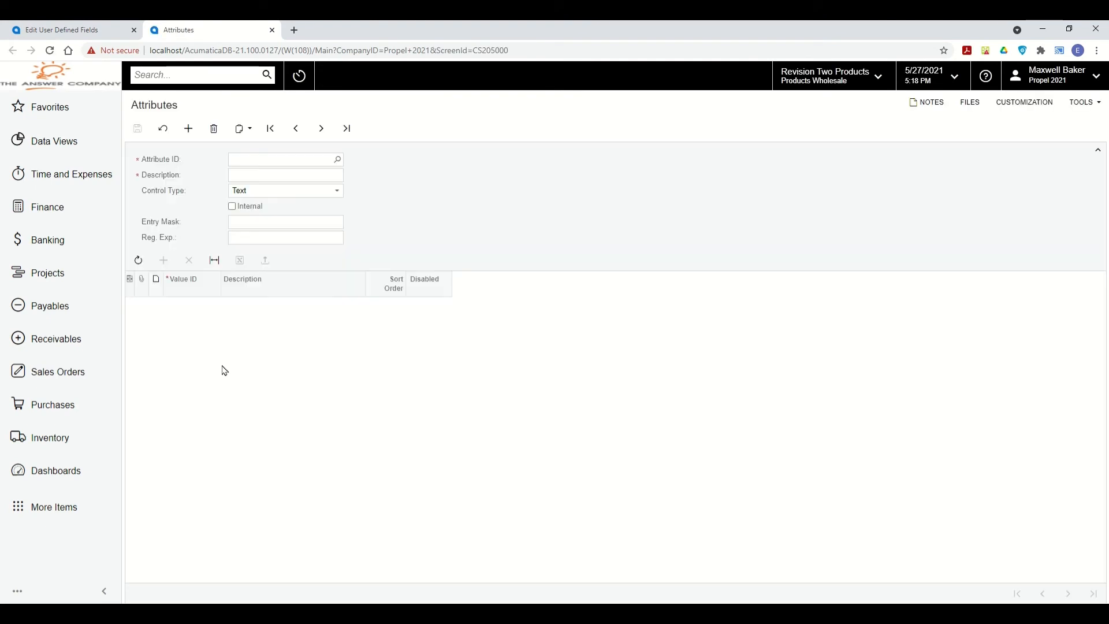
Load the INDUSTRY combo attribute and review its list of industry values.
{"action": "left_click", "coordinate": [338, 160]}
{"action": "type", "text": "industry"}
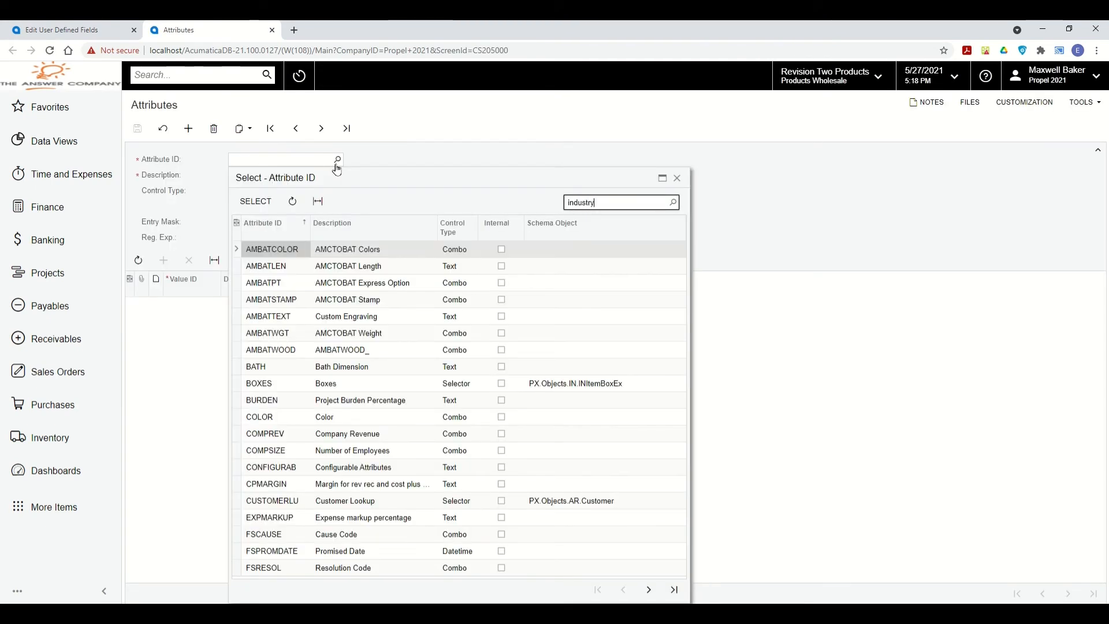
{"action": "left_click", "coordinate": [255, 201]}
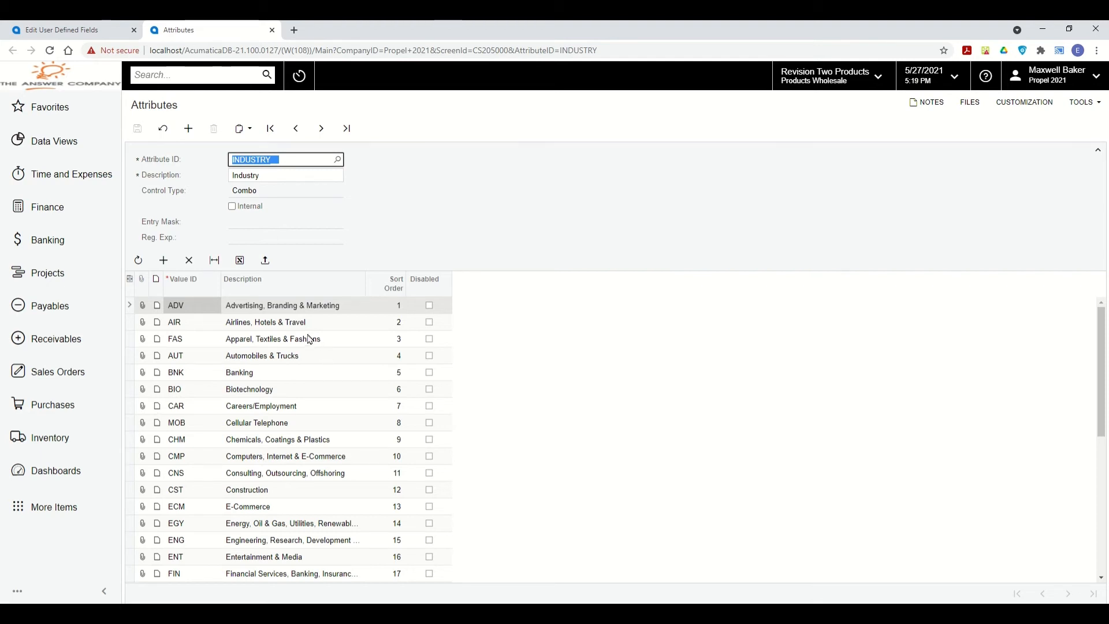
{"action": "scroll", "coordinate": [309, 340], "scroll_direction": "down", "scroll_amount": 5}
{"action": "left_click", "coordinate": [164, 260]}
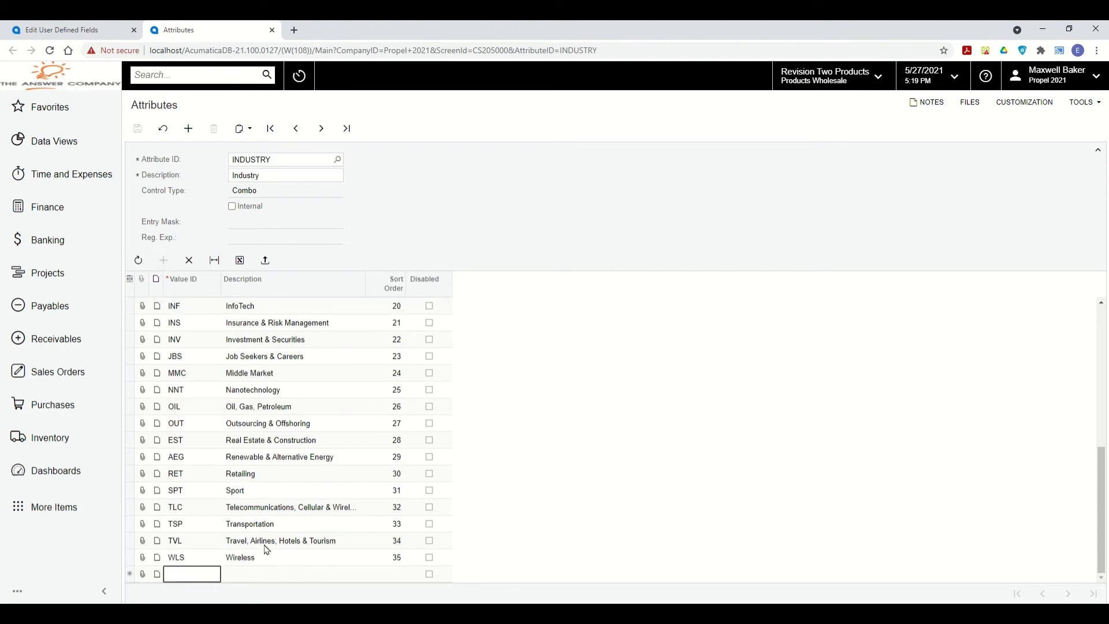
{"action": "scroll", "coordinate": [258, 350], "scroll_direction": "up", "scroll_amount": 6}
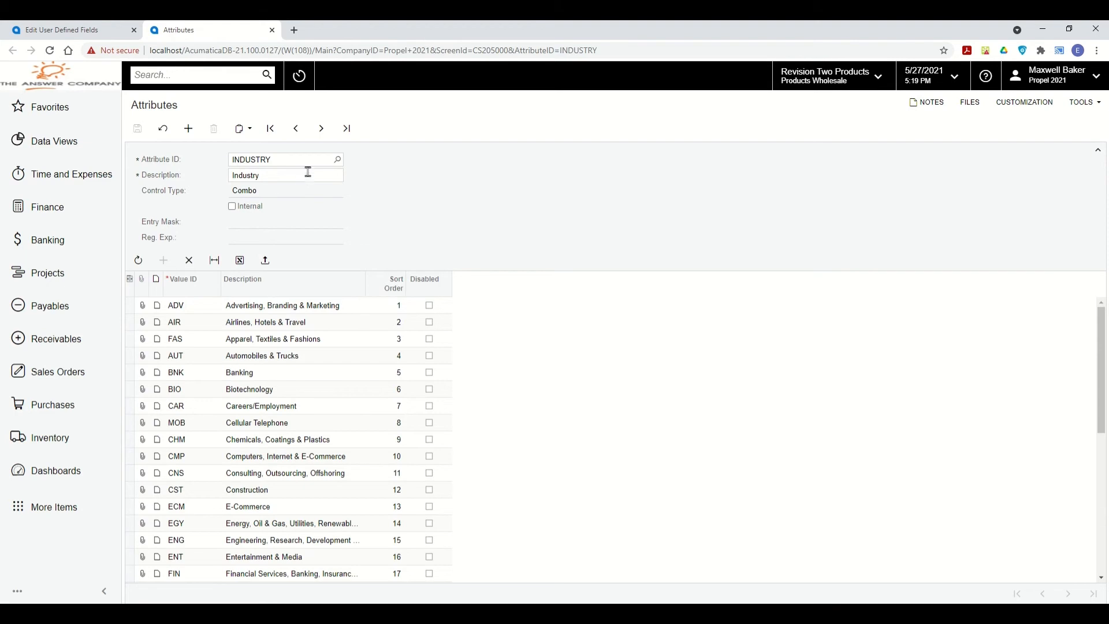
{"action": "left_click", "coordinate": [337, 160]}
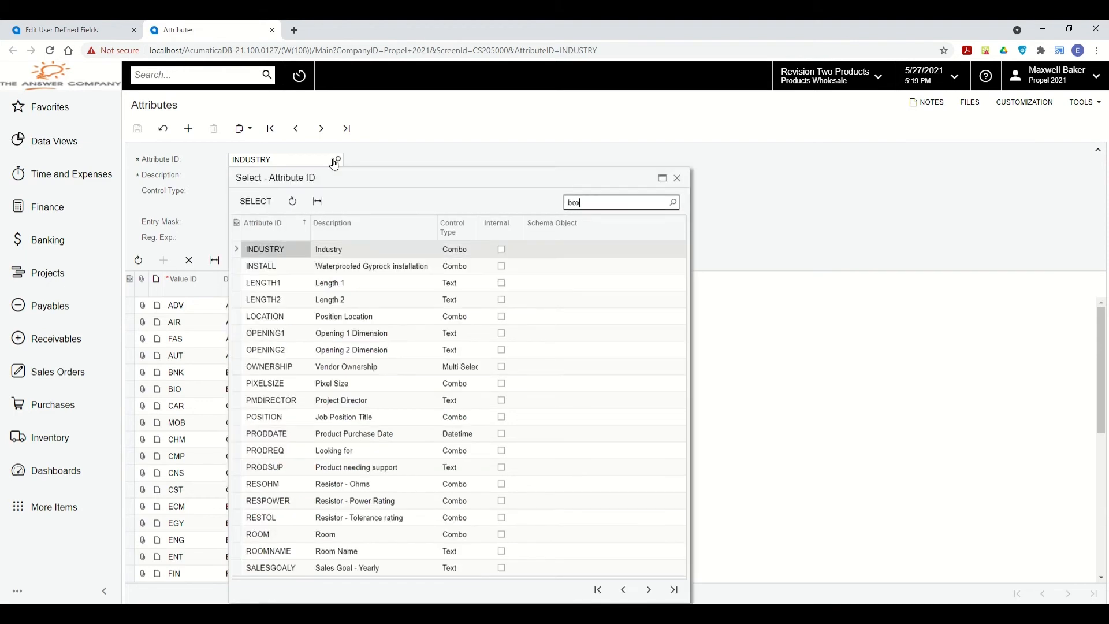
Load the BOXES attribute and check its Selector control type and schema object.
{"action": "type", "text": "boxe"}
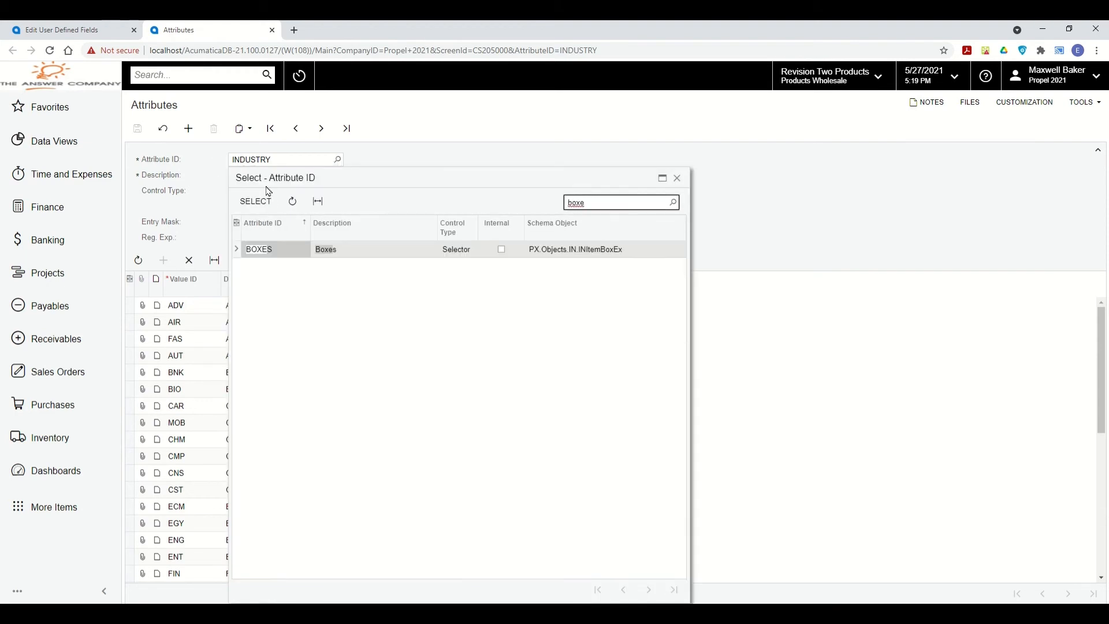
{"action": "left_click", "coordinate": [255, 201]}
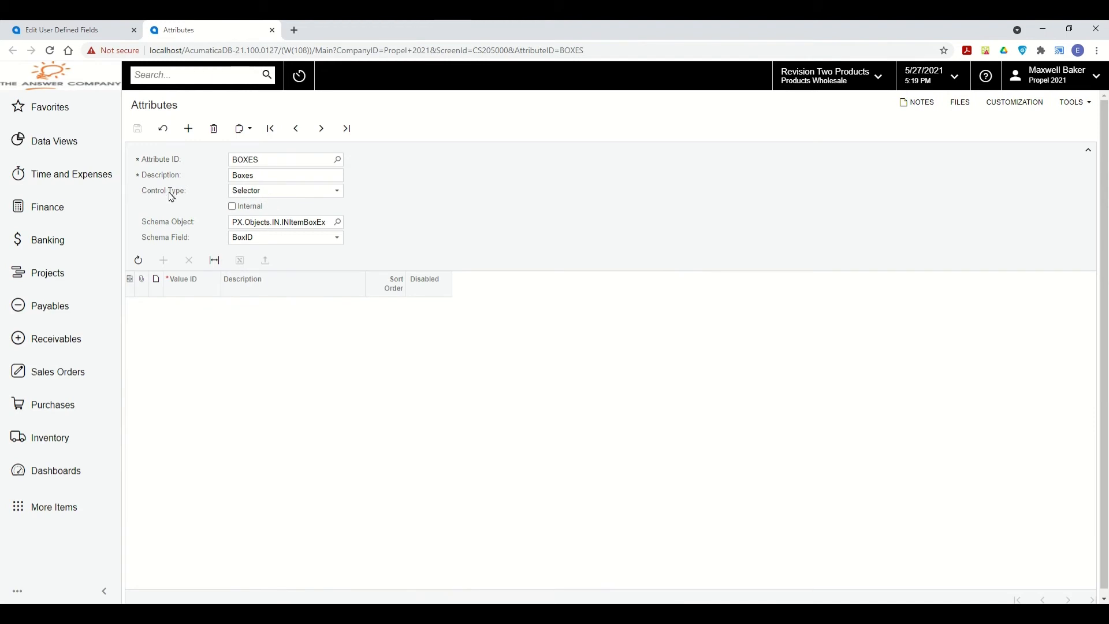
{"action": "left_click", "coordinate": [289, 196]}
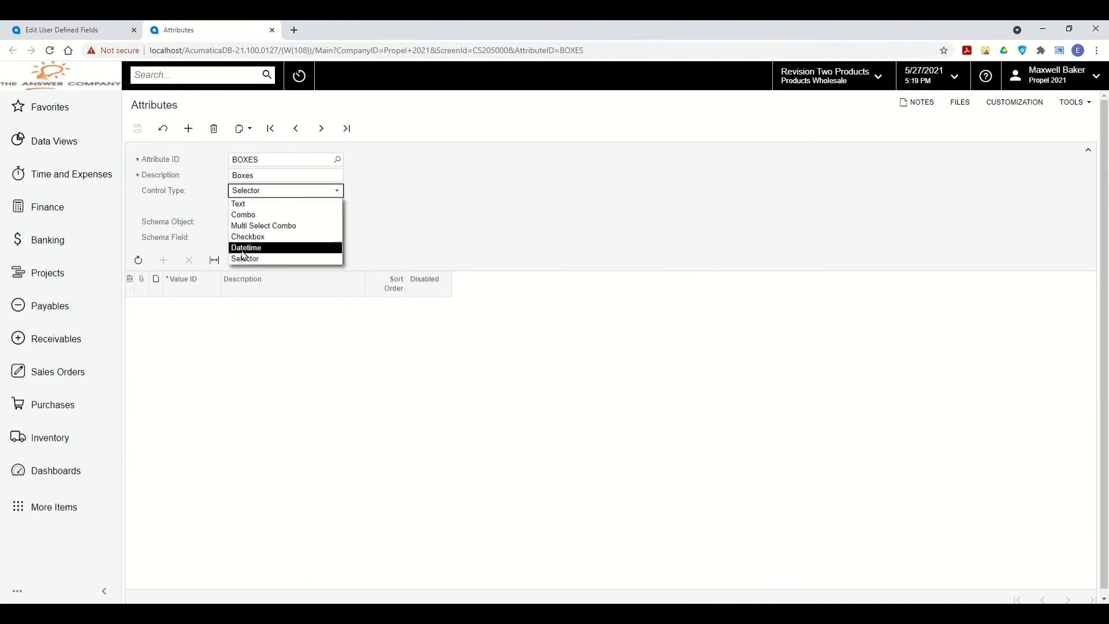
{"action": "left_click", "coordinate": [295, 260]}
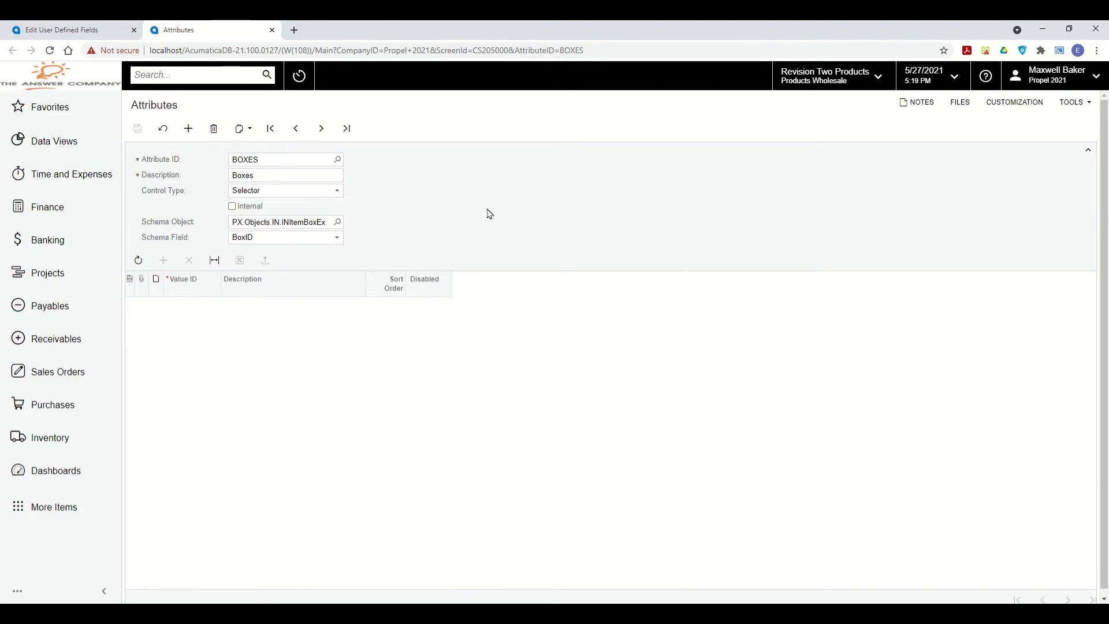
{"action": "left_click", "coordinate": [339, 224]}
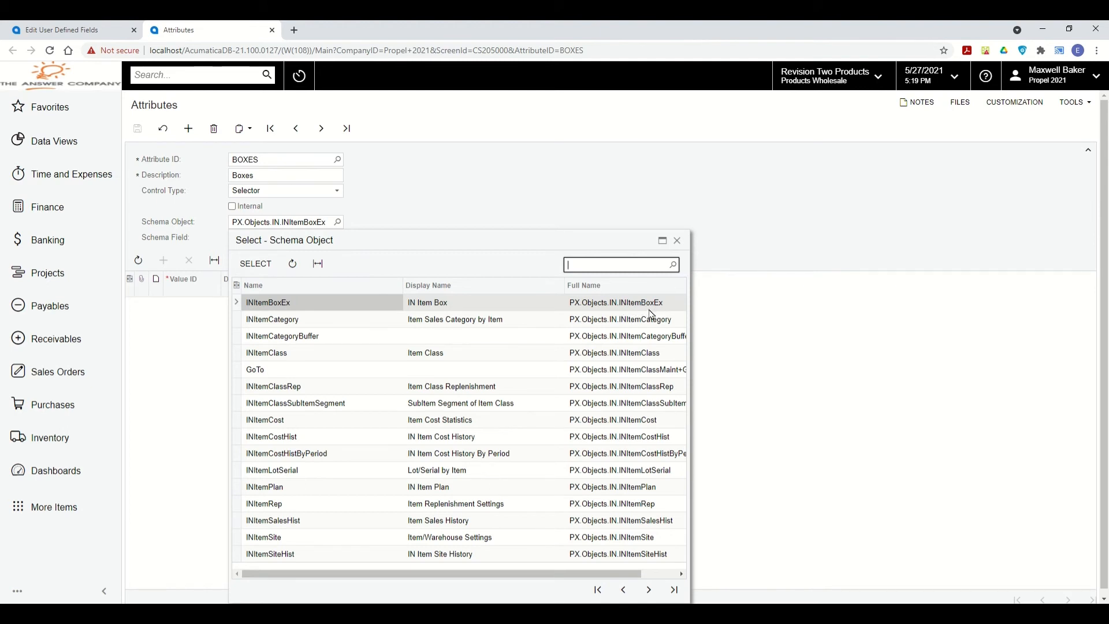
{"action": "left_click", "coordinate": [676, 240]}
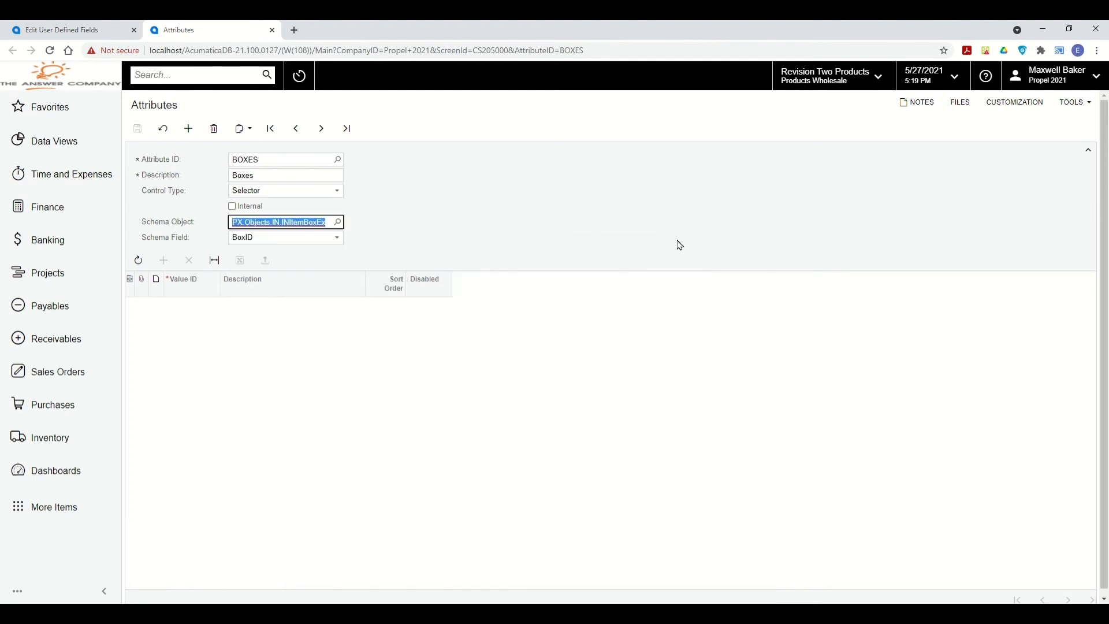
Open the Boxes screen in a new tab, compare it with the attribute, then close it.
{"action": "left_click", "coordinate": [227, 79]}
{"action": "type", "text": "boxes"}
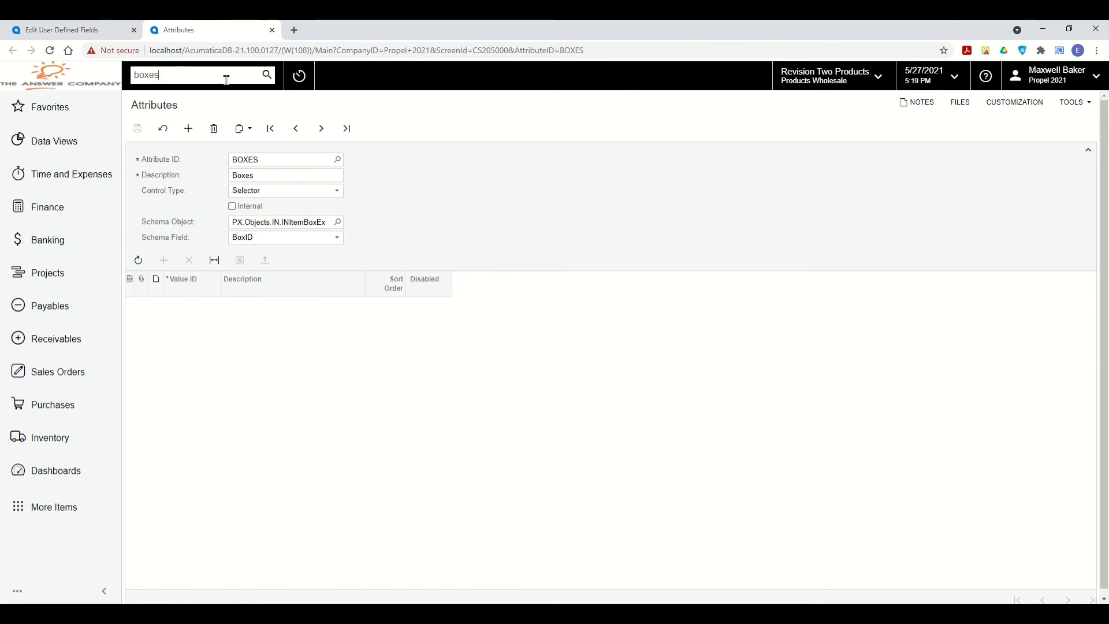
{"action": "right_click", "coordinate": [174, 193]}
{"action": "left_click", "coordinate": [186, 209]}
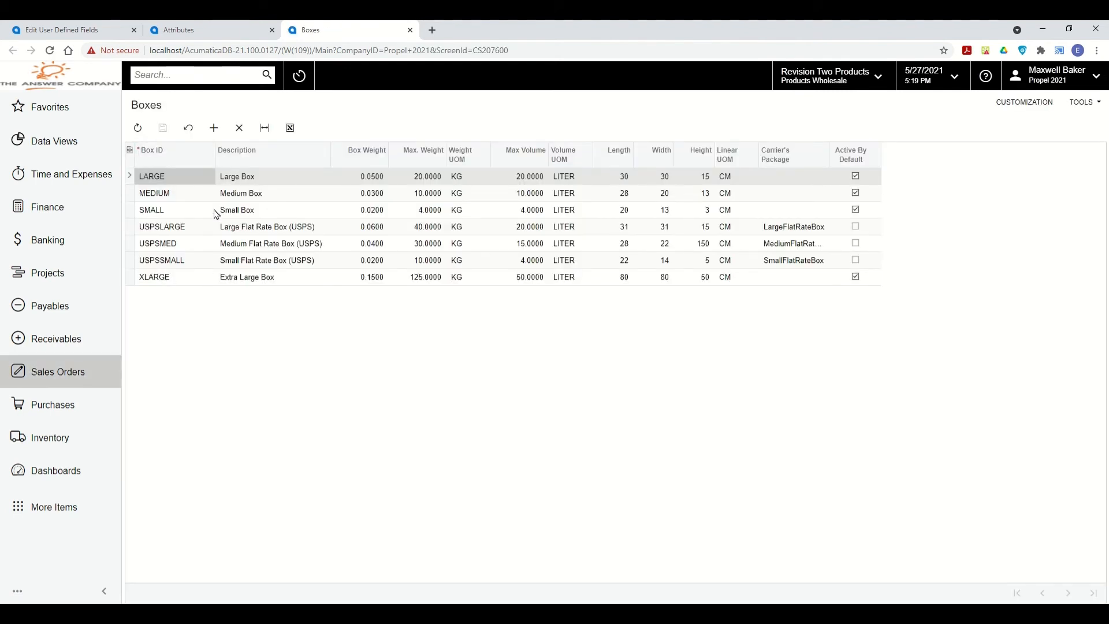
{"action": "left_click", "coordinate": [214, 29]}
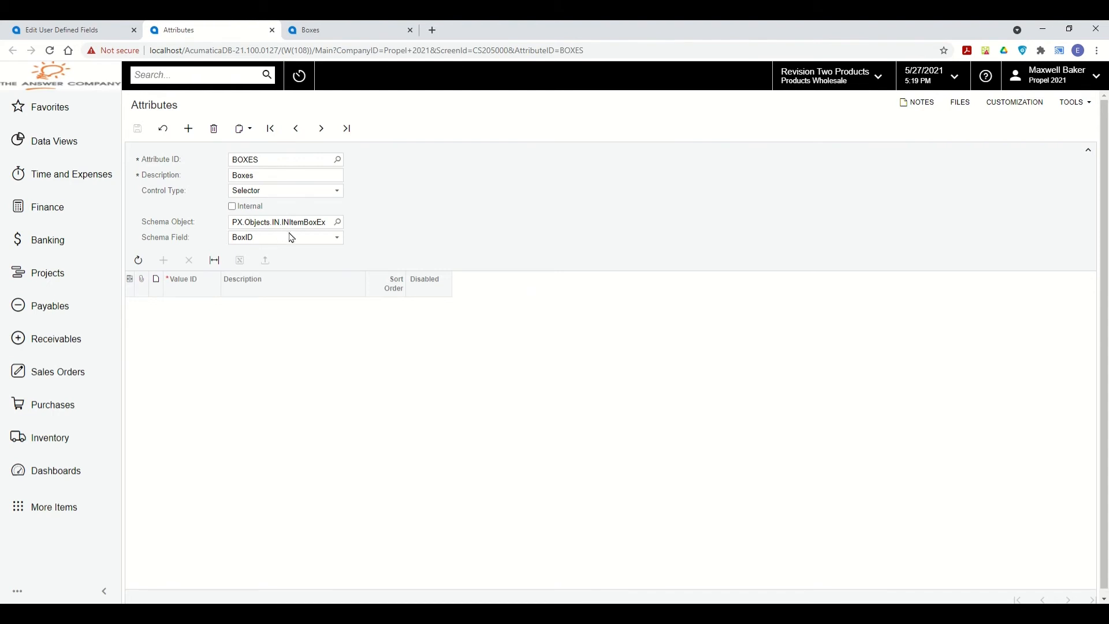
{"action": "left_click", "coordinate": [261, 157]}
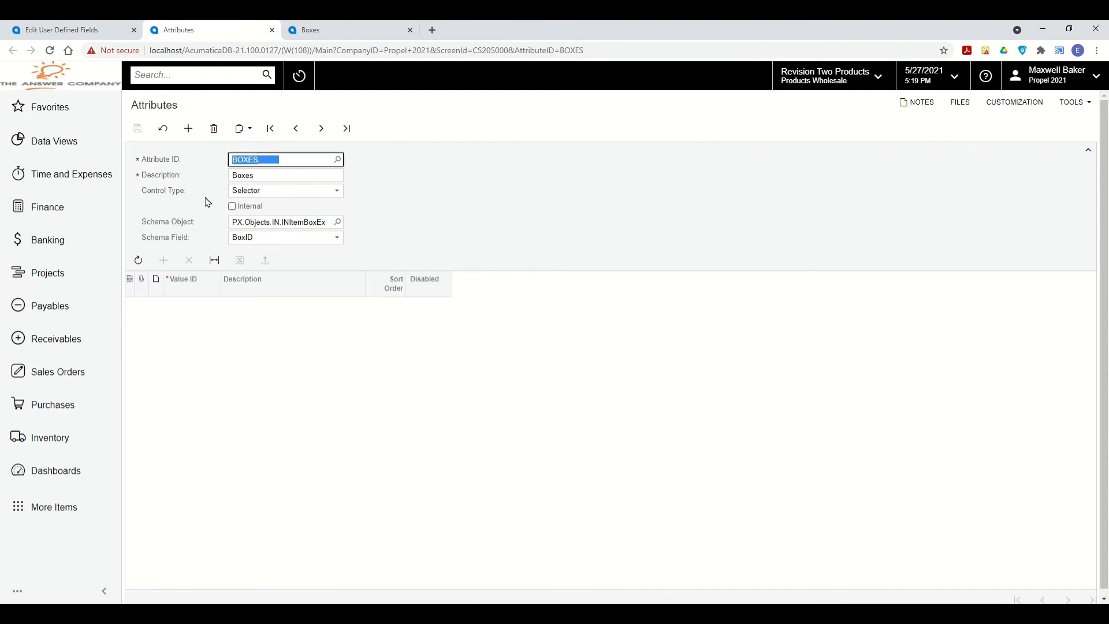
{"action": "left_click", "coordinate": [309, 223]}
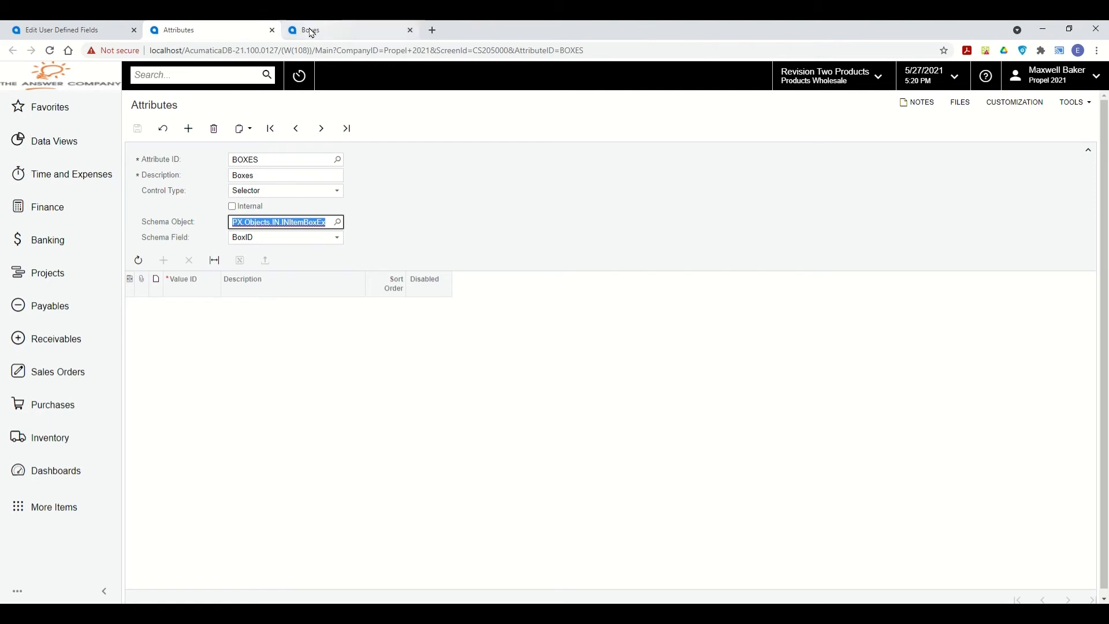
{"action": "left_click", "coordinate": [410, 30]}
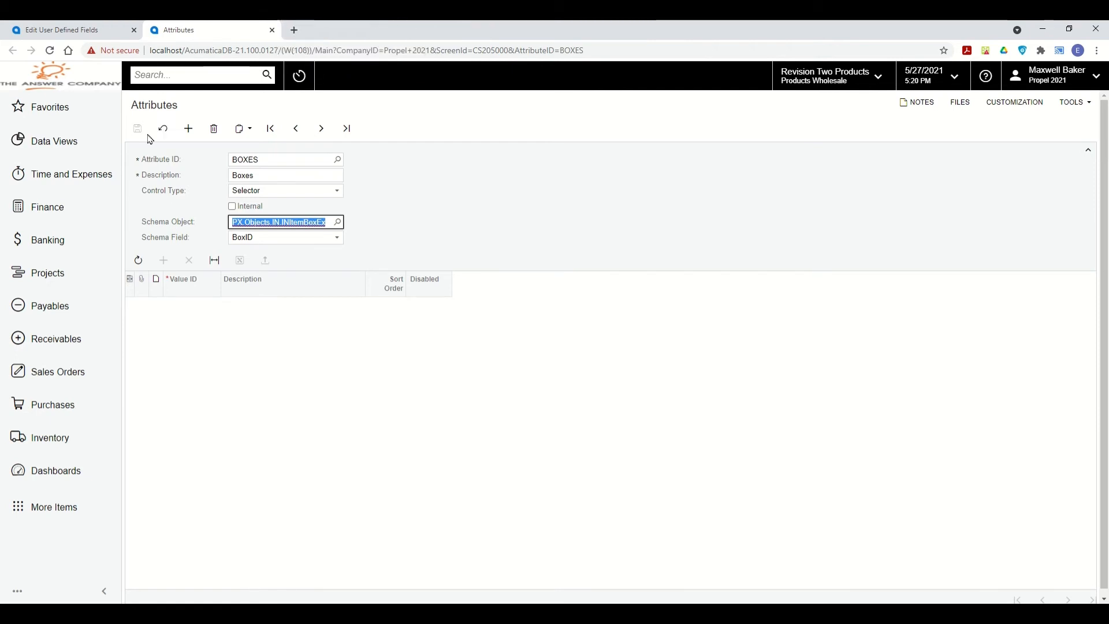
{"action": "key", "text": "ctrl+shift+Tab"}
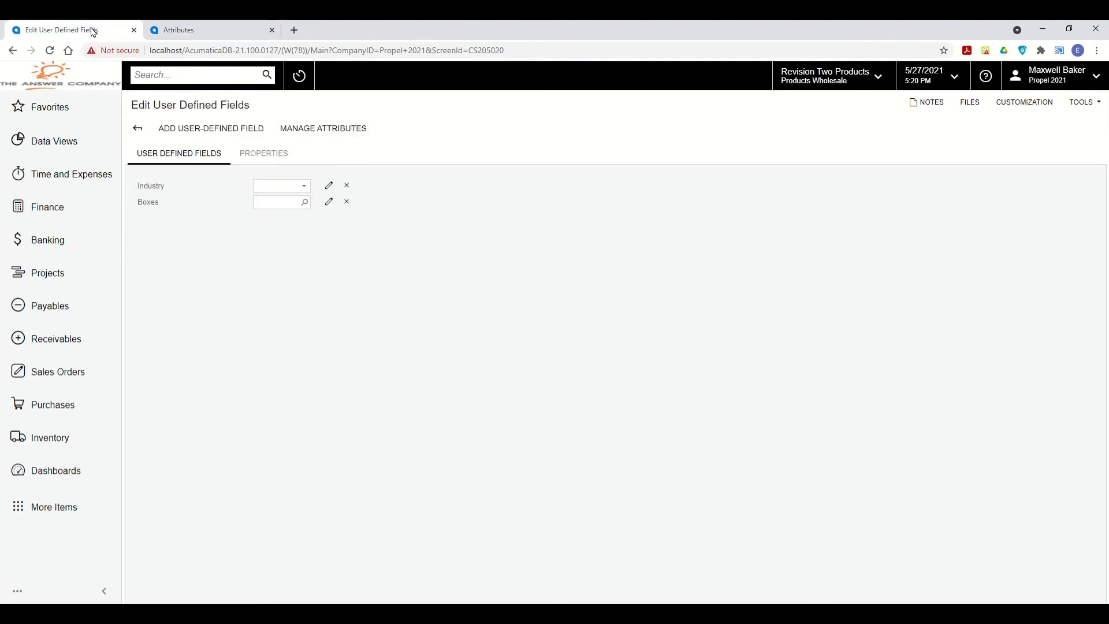
On order SO006151, set Industry to Airlines, Hotels & Travel and Boxes to LARGE.
{"action": "left_click", "coordinate": [139, 131]}
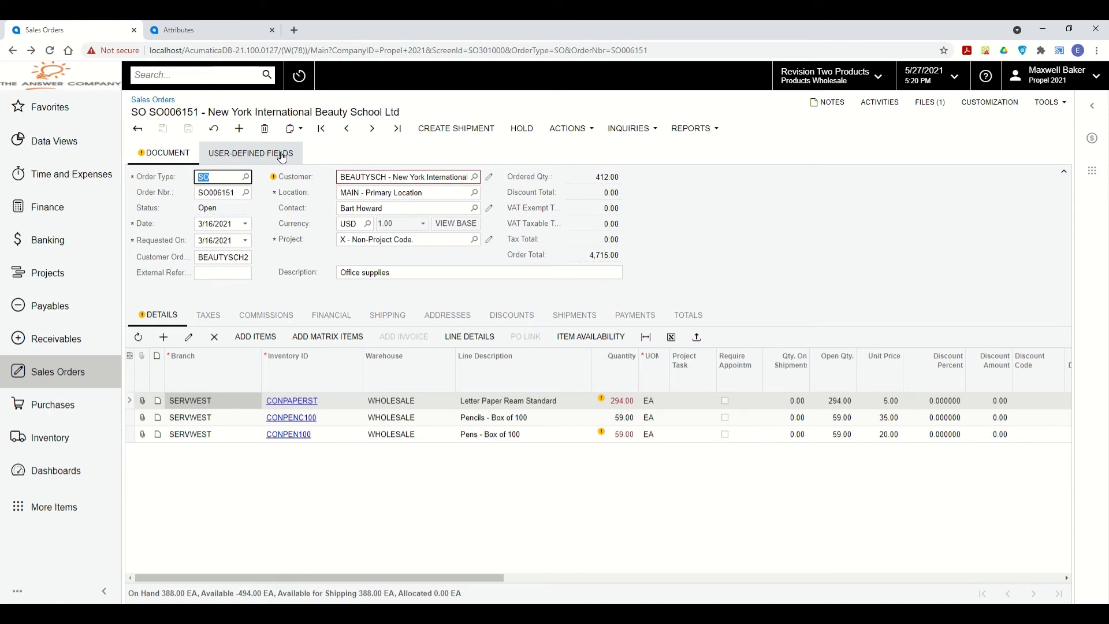
{"action": "left_click", "coordinate": [238, 156]}
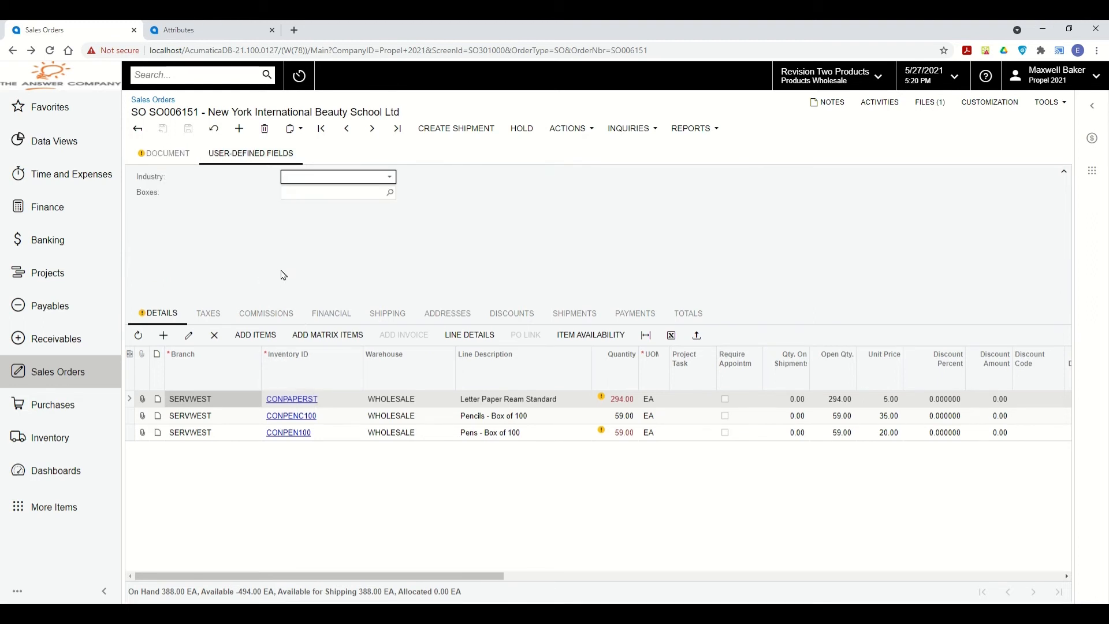
{"action": "left_click", "coordinate": [391, 176]}
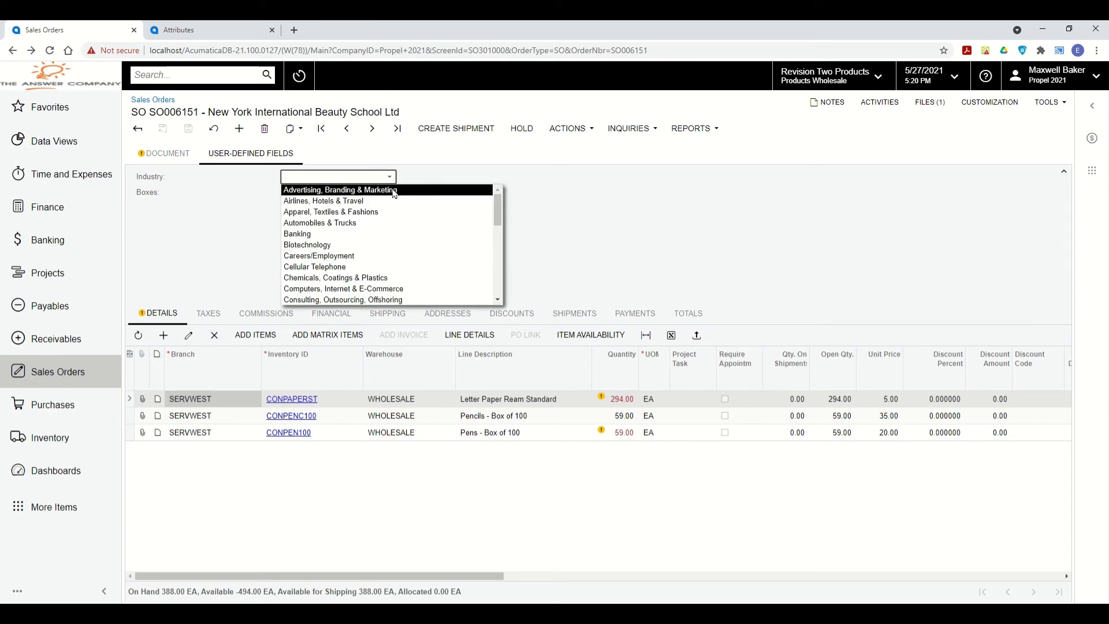
{"action": "left_click", "coordinate": [392, 201]}
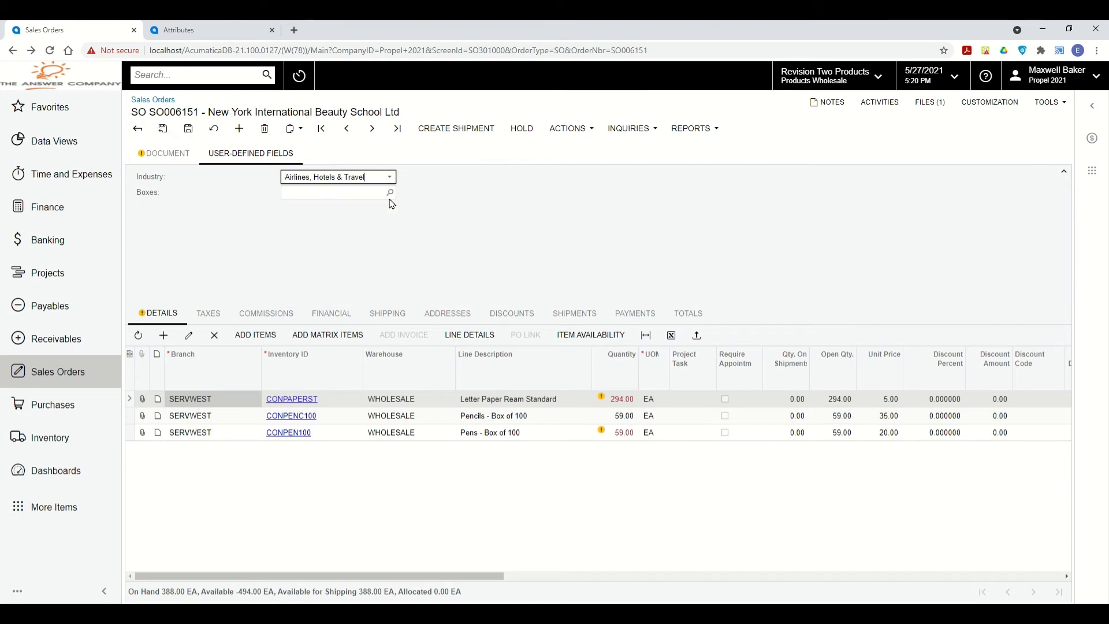
{"action": "left_click", "coordinate": [316, 190]}
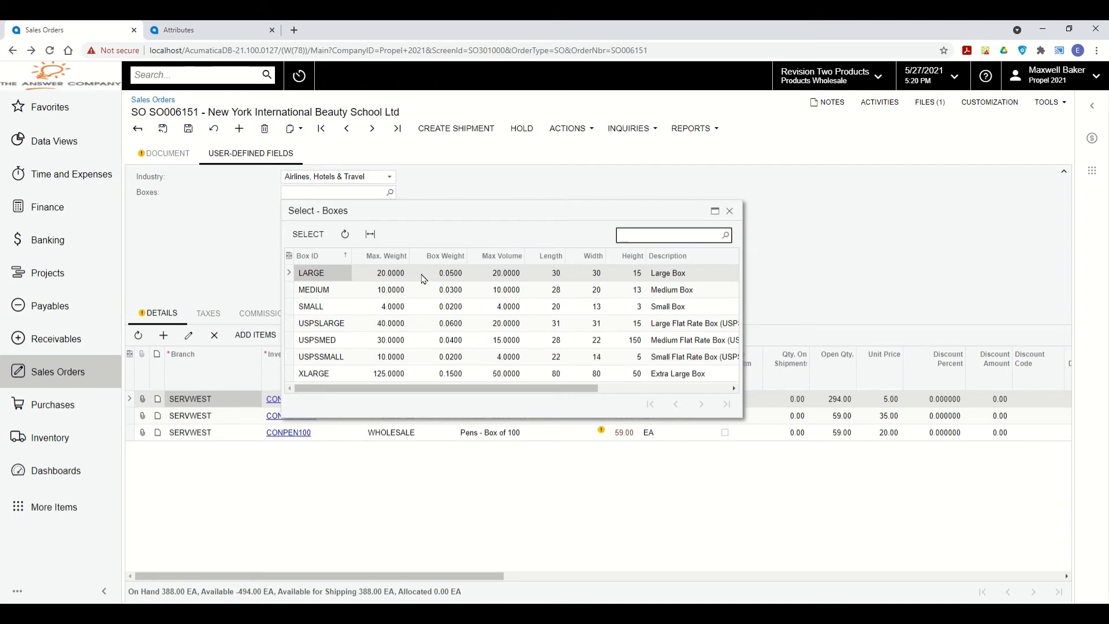
{"action": "left_click", "coordinate": [310, 235]}
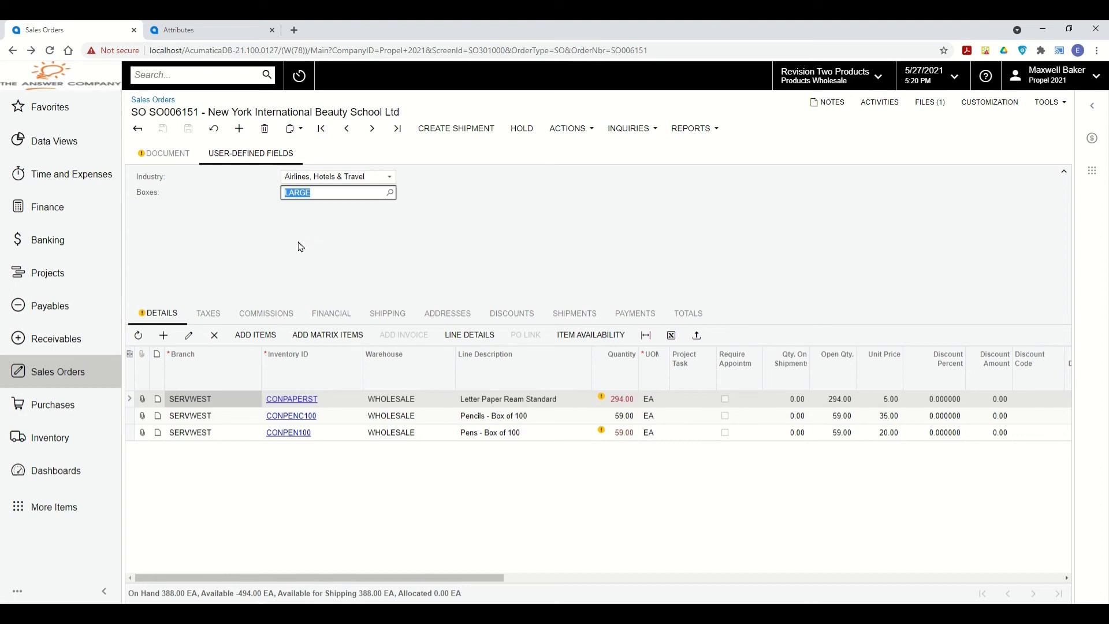
{"action": "left_click", "coordinate": [272, 29]}
{"action": "left_click", "coordinate": [157, 156]}
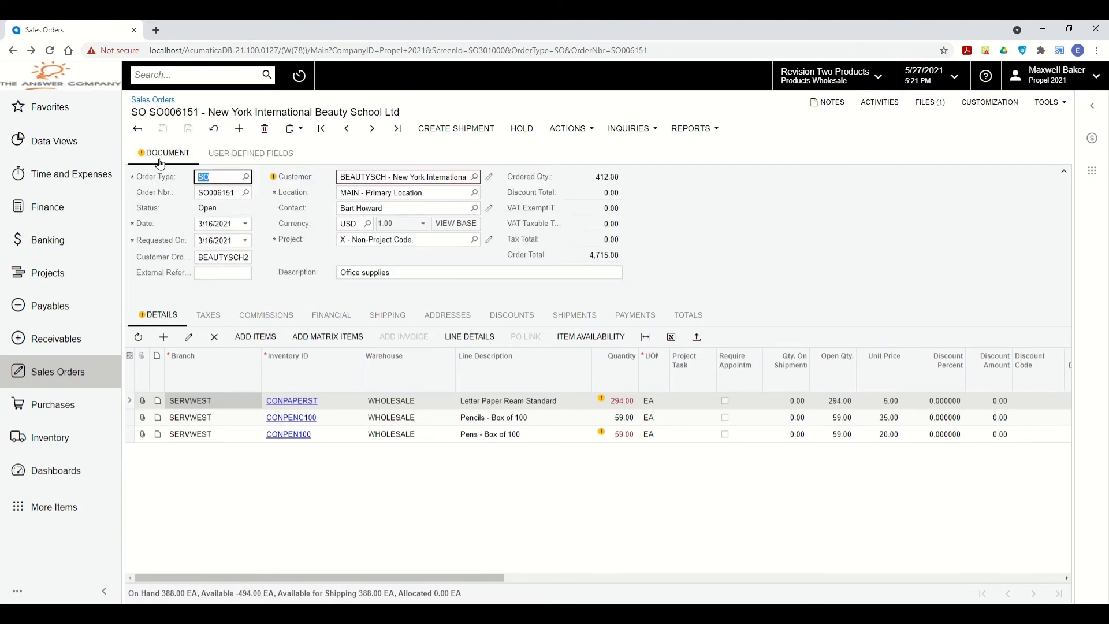
List all 5470 sales orders with order SO006149's details shown in the side panel.
{"action": "left_click", "coordinate": [757, 226]}
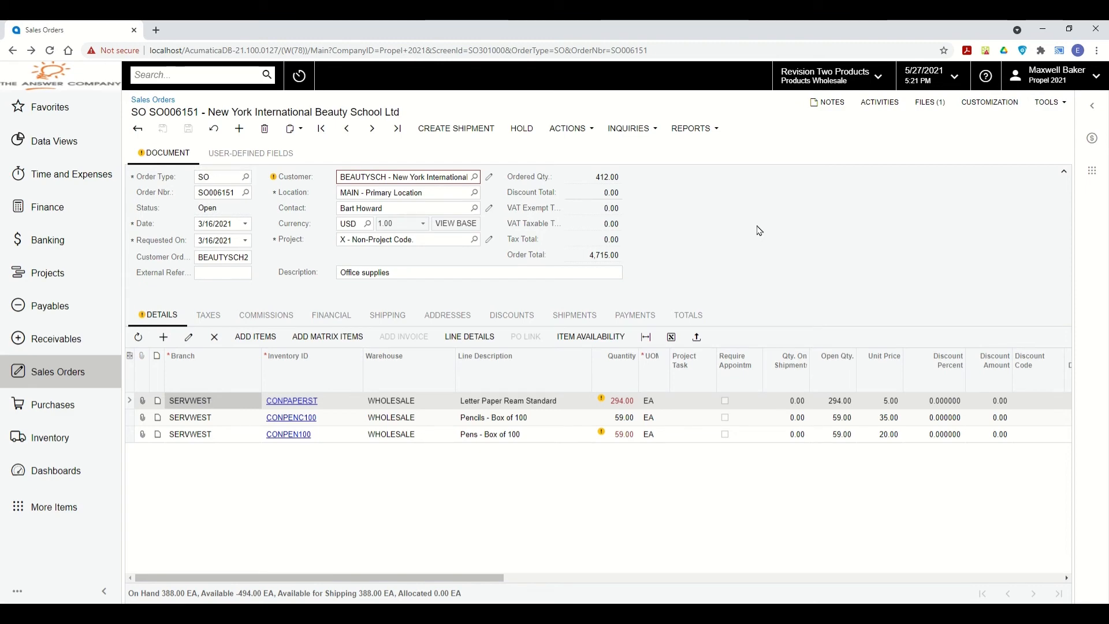
{"action": "left_click", "coordinate": [137, 128]}
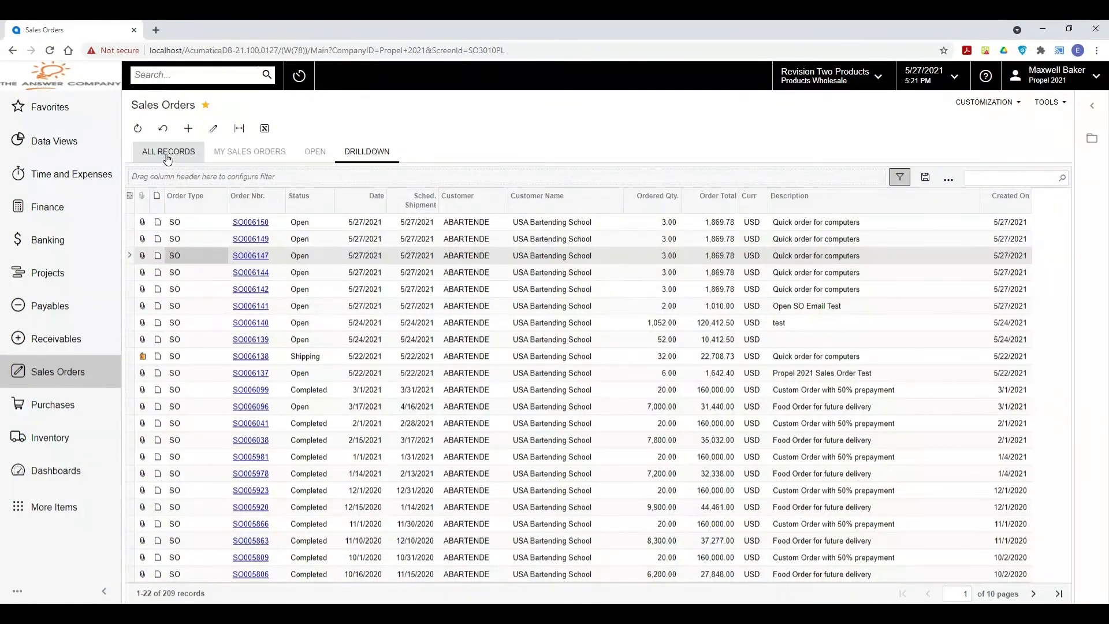
{"action": "left_click", "coordinate": [167, 154]}
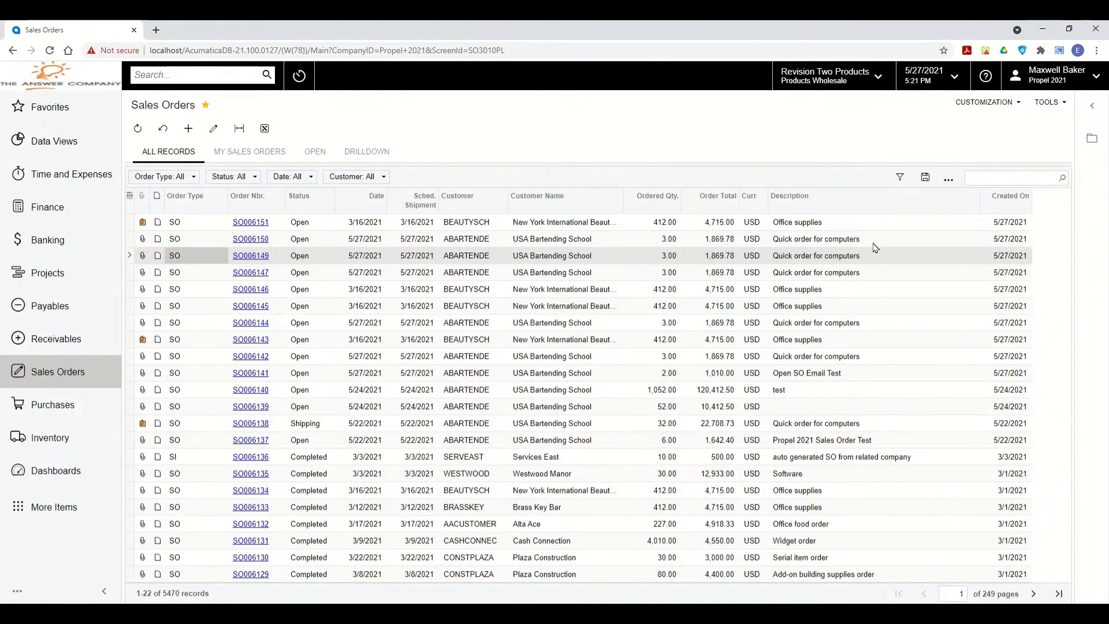
{"action": "left_click", "coordinate": [1092, 141]}
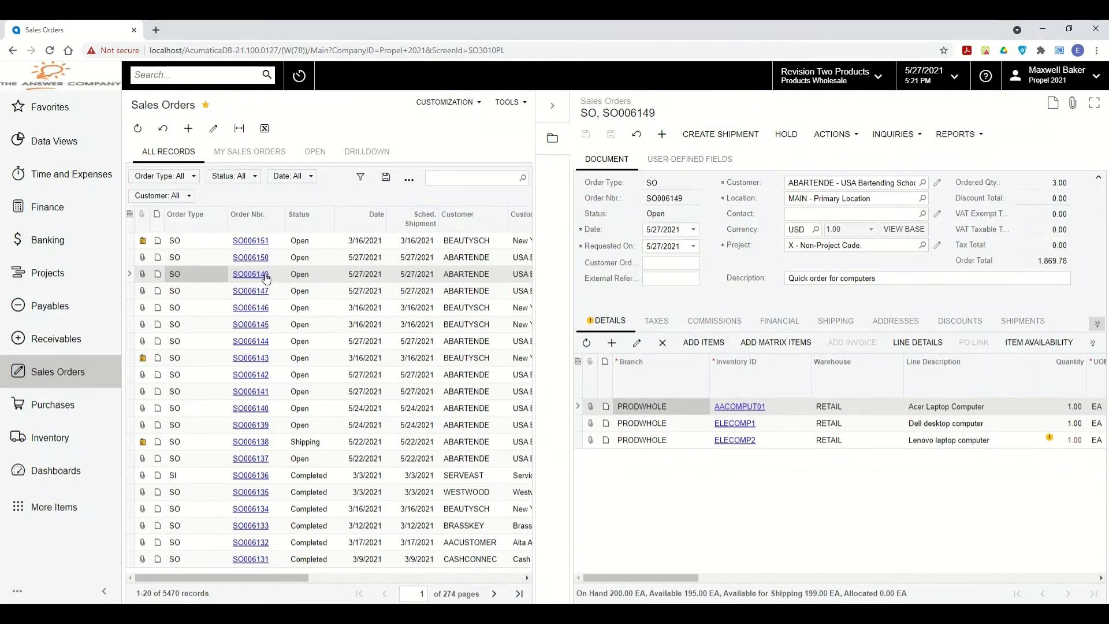
Switch the side panel from order SO006136 to order SO006151.
{"action": "double_click", "coordinate": [672, 197]}
{"action": "left_click", "coordinate": [295, 477]}
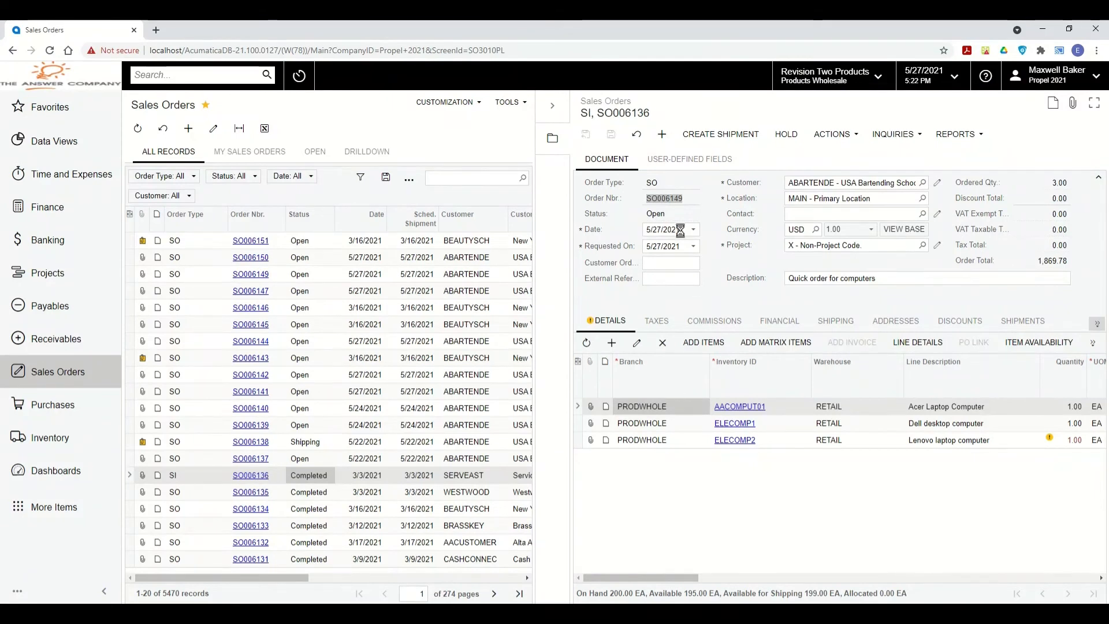
{"action": "left_click", "coordinate": [658, 196]}
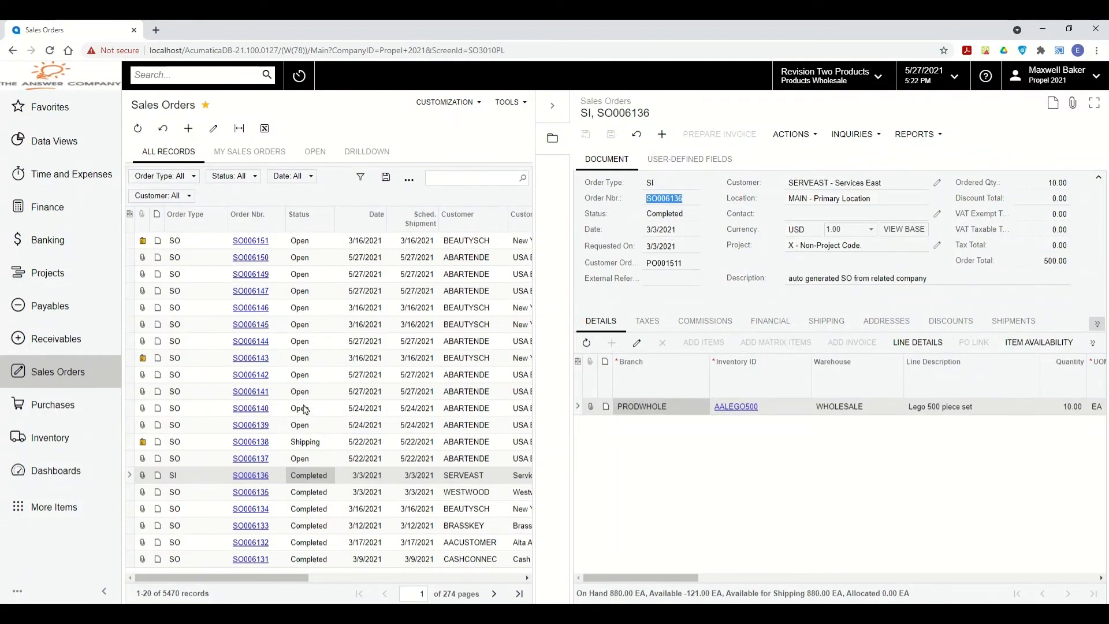
{"action": "left_click", "coordinate": [293, 243]}
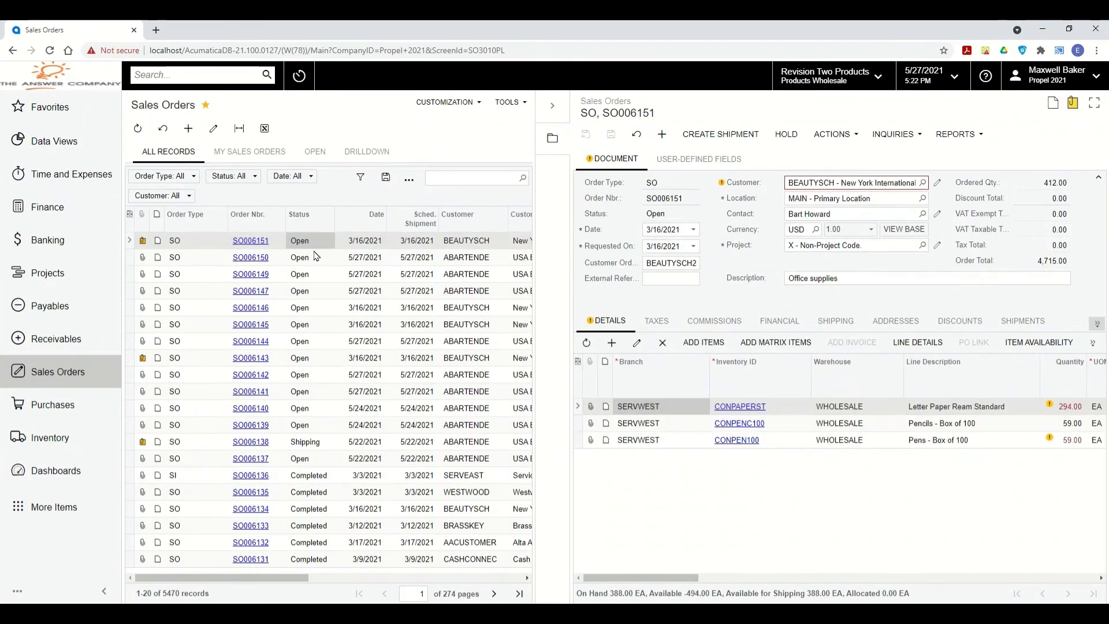
Append Test to the description, add one AACOMPUT01 Acer Laptop Computer line, and save.
{"action": "left_click", "coordinate": [889, 283]}
{"action": "key", "text": "End"}
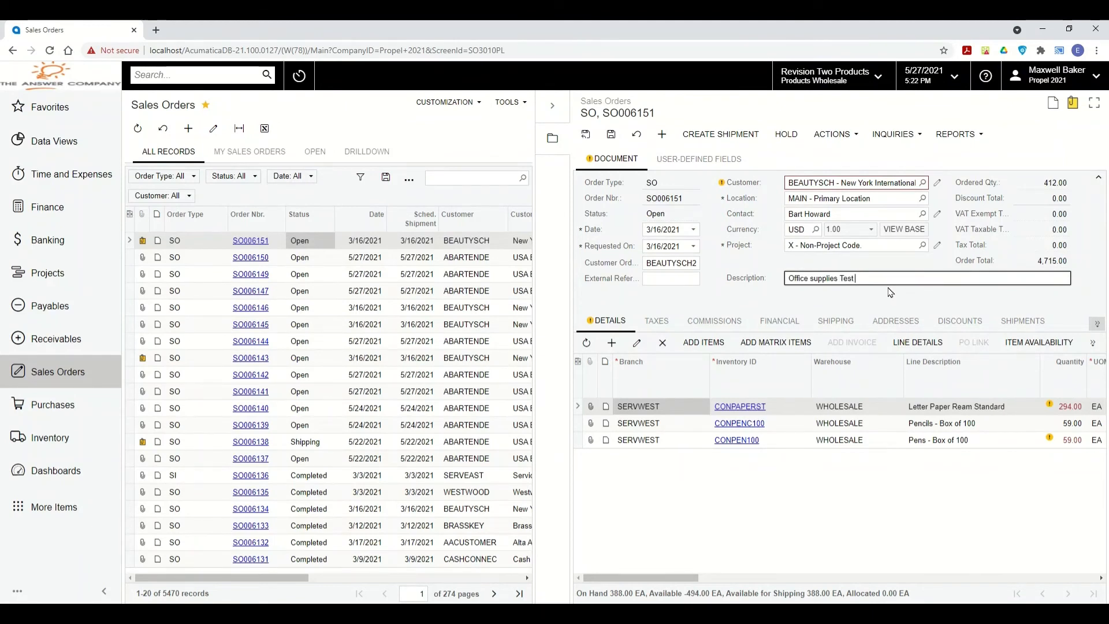
{"action": "left_click", "coordinate": [612, 342]}
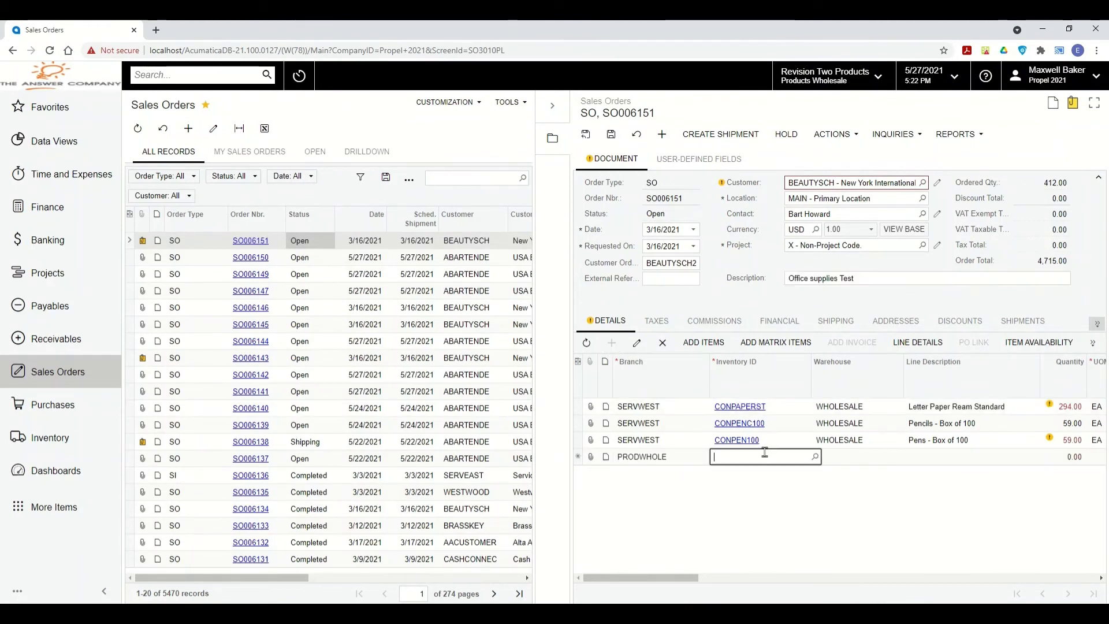
{"action": "left_click", "coordinate": [814, 457]}
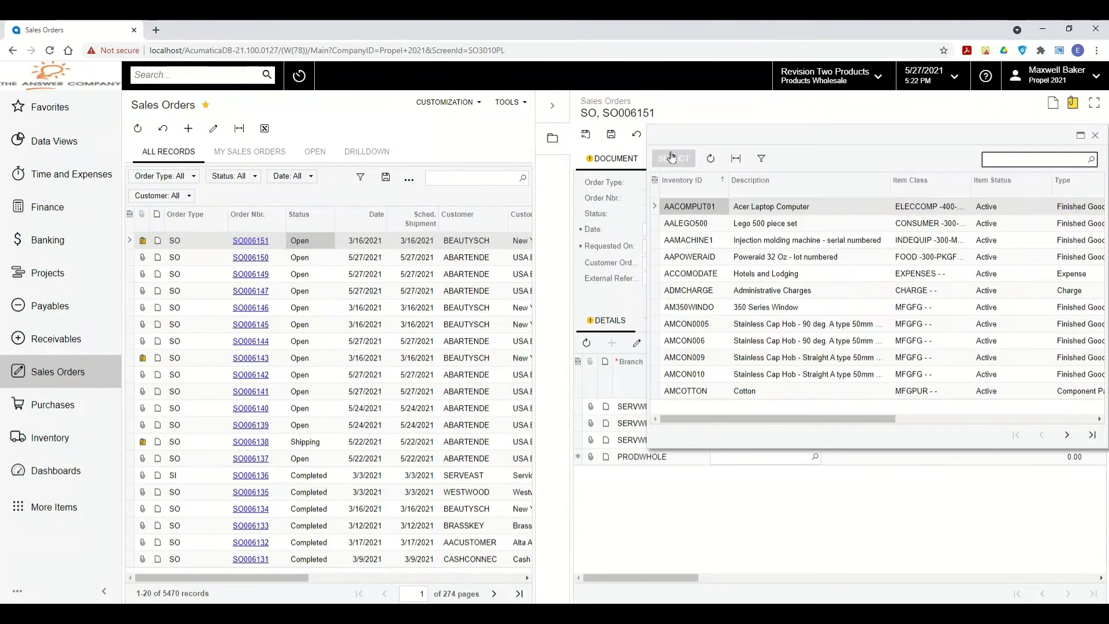
{"action": "left_click", "coordinate": [671, 157]}
{"action": "left_click", "coordinate": [1070, 456]}
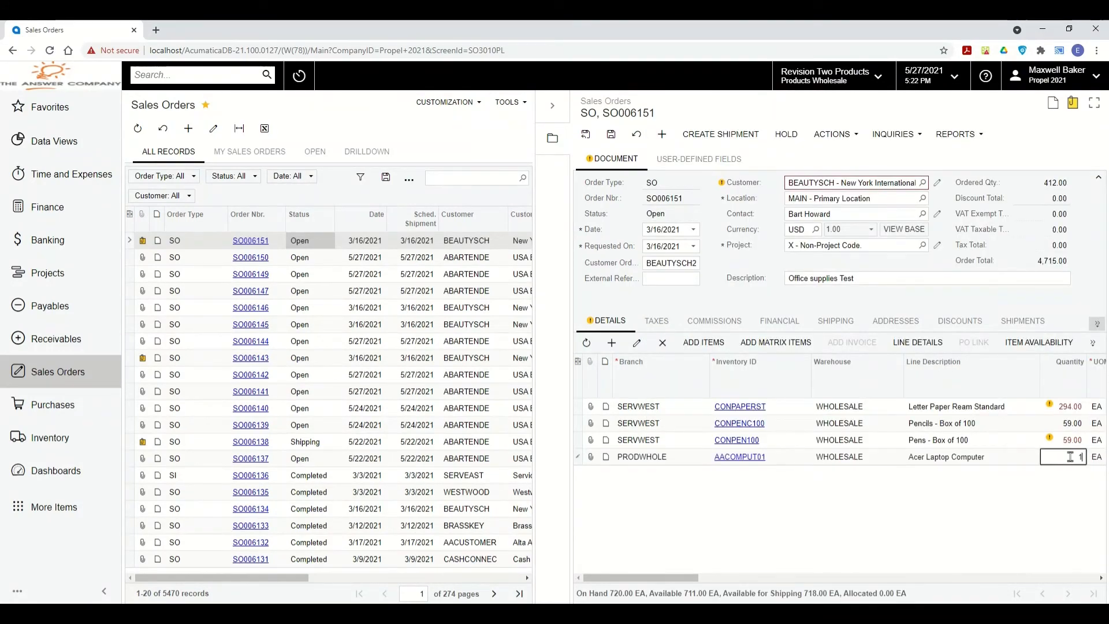
{"action": "left_click_drag", "start_coordinate": [660, 578], "coordinate": [730, 578]}
{"action": "left_click", "coordinate": [611, 134]}
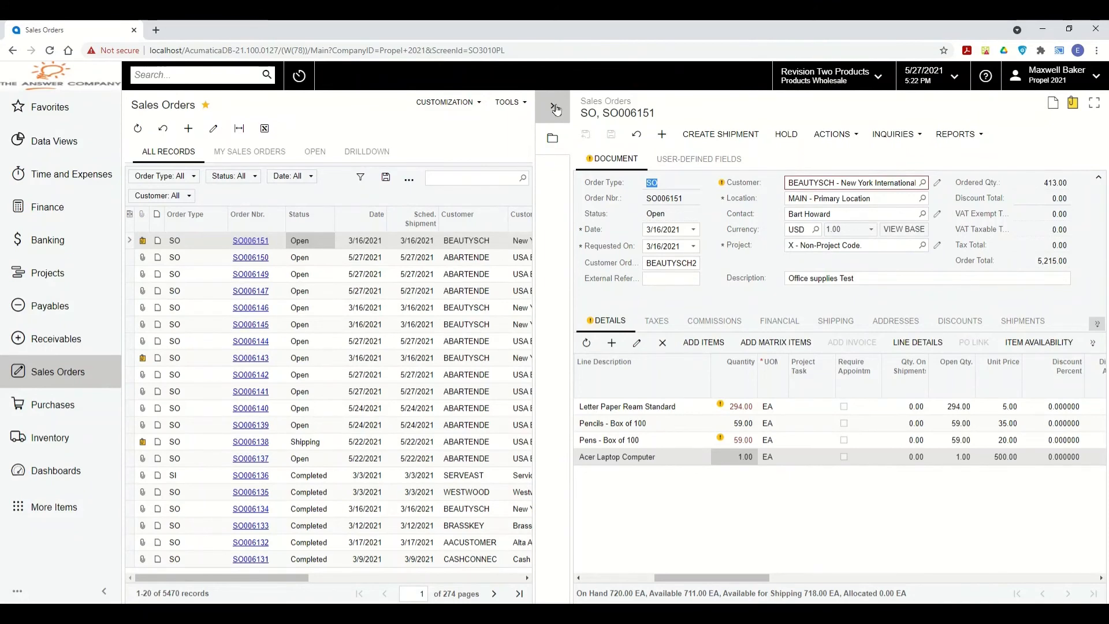
{"action": "left_click", "coordinate": [554, 107]}
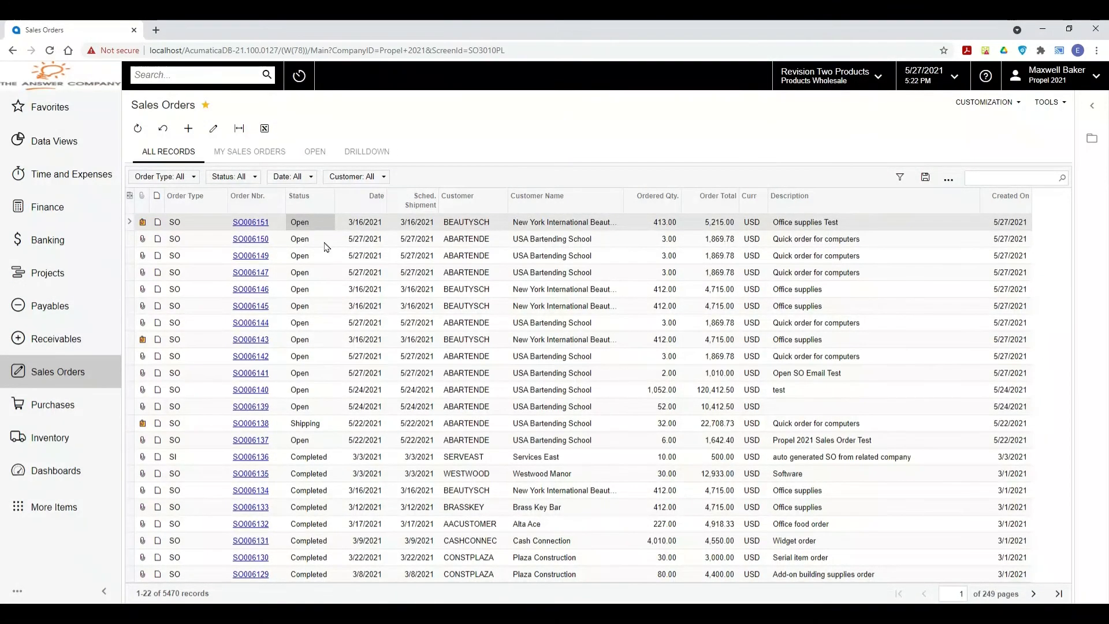
Open SO006151 in the full Sales Orders form with the customer's invoices alongside.
{"action": "left_click", "coordinate": [264, 224]}
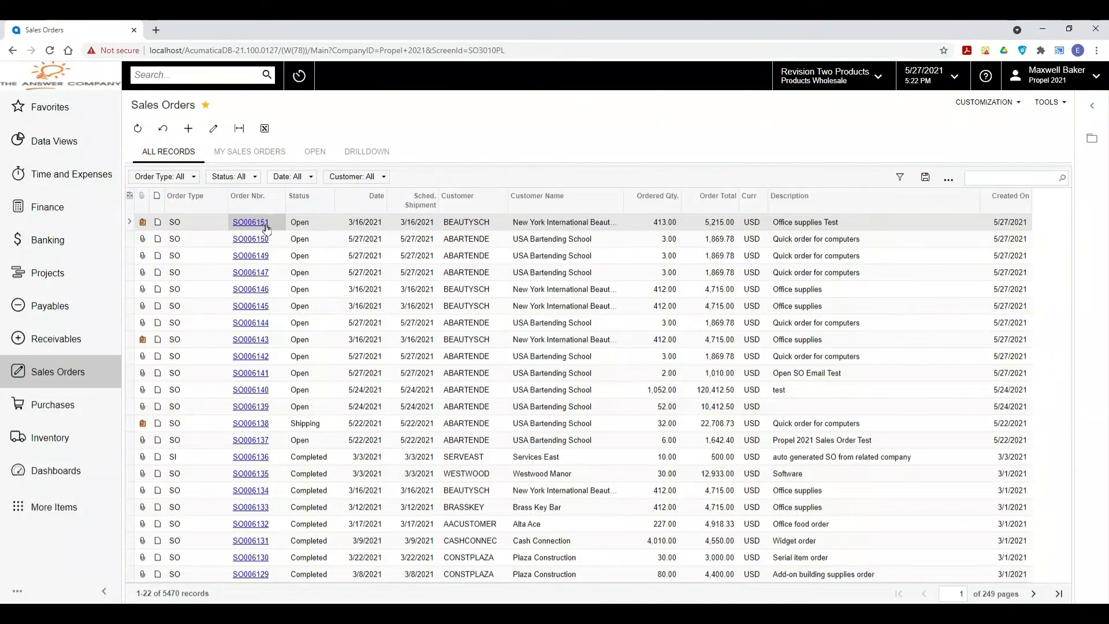
{"action": "left_click", "coordinate": [262, 238]}
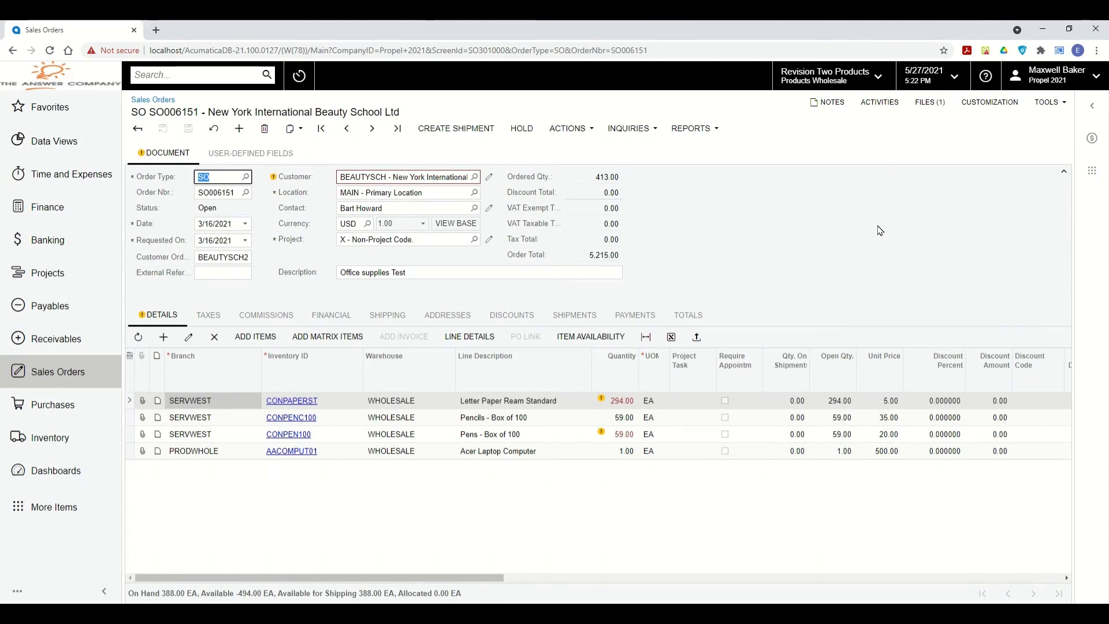
{"action": "left_click", "coordinate": [1092, 142]}
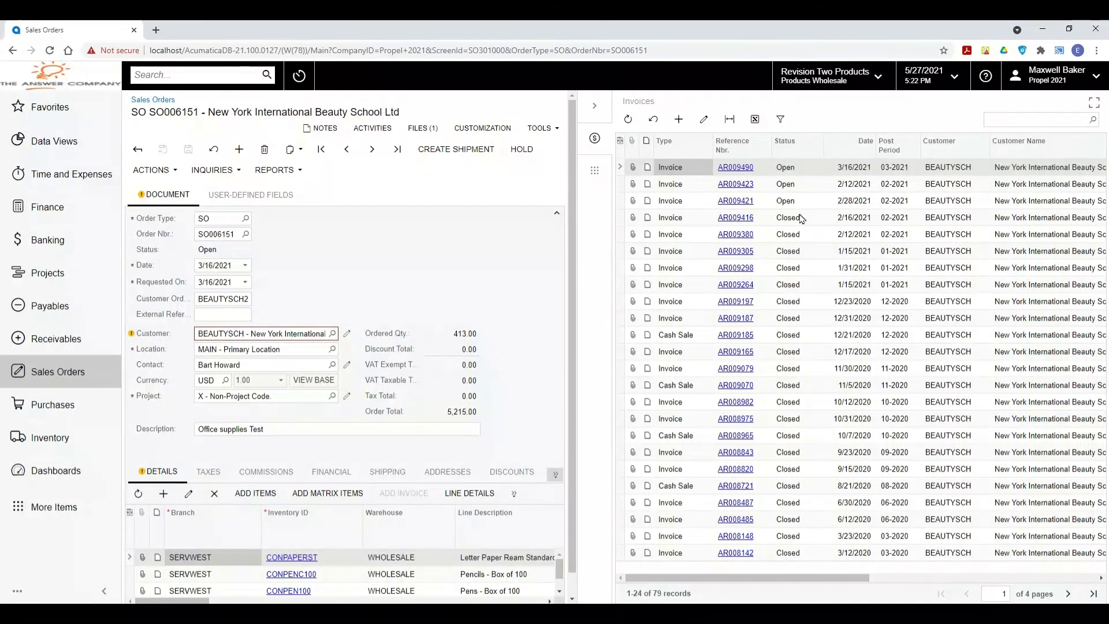
Go back to order SO006150 and list USA Bartending School's 209 sales orders beside it.
{"action": "left_click", "coordinate": [332, 334]}
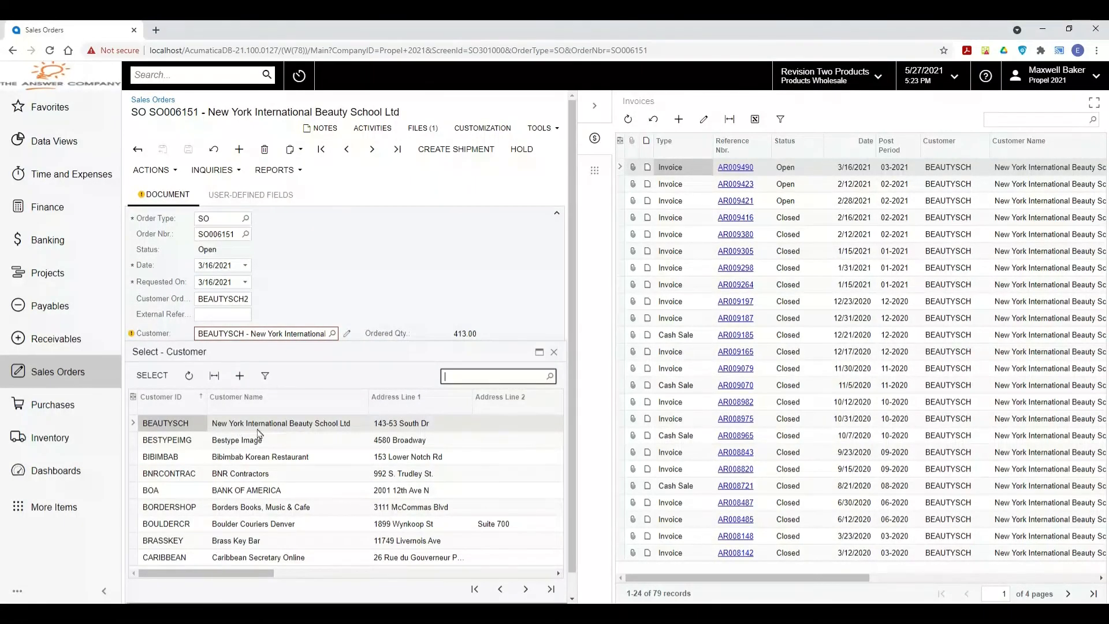
{"action": "left_click", "coordinate": [425, 239]}
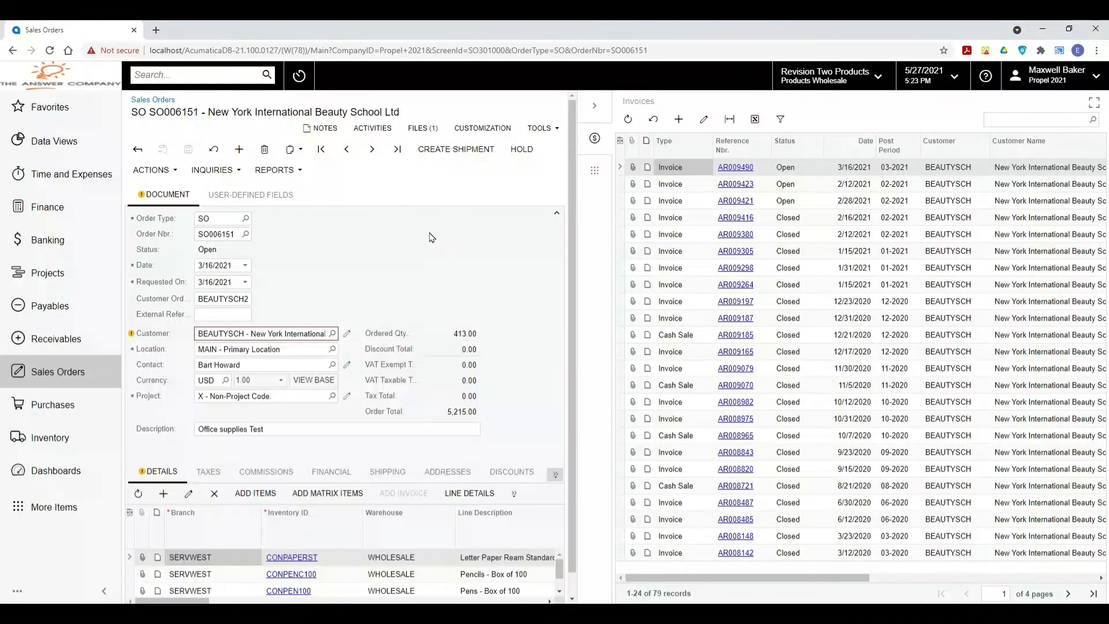
{"action": "scroll", "coordinate": [768, 418], "scroll_direction": "right", "scroll_amount": 3}
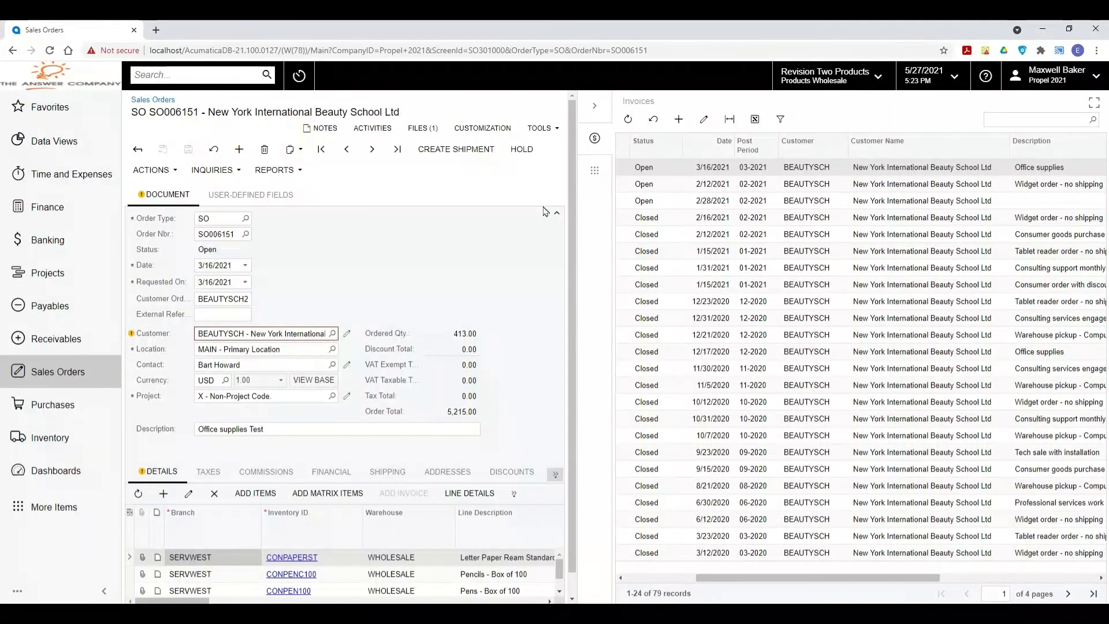
{"action": "left_click", "coordinate": [346, 148]}
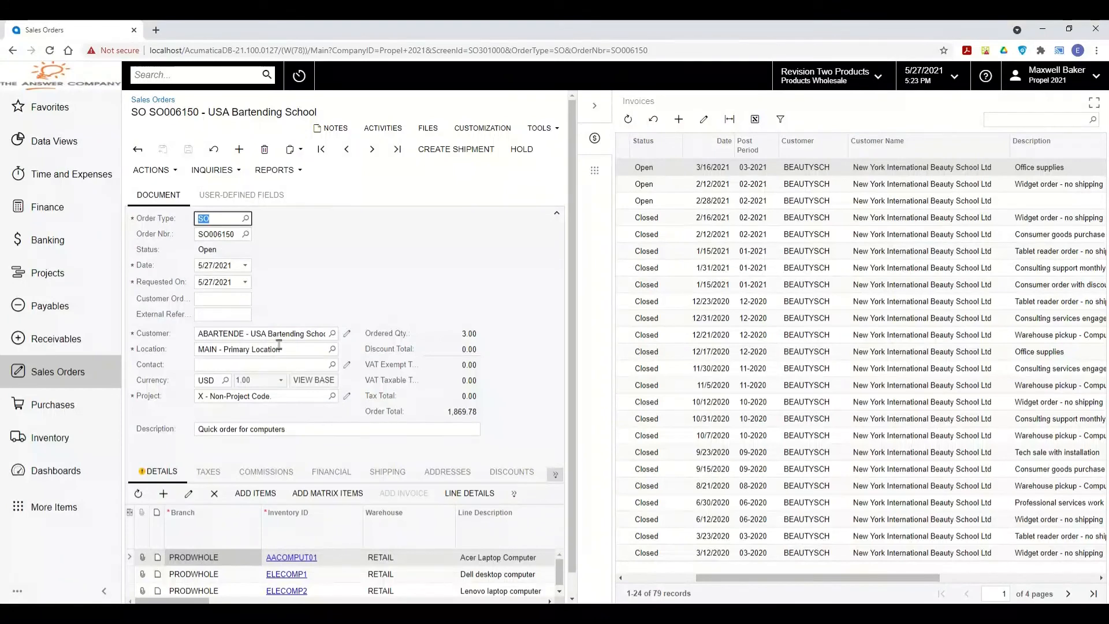
{"action": "left_click", "coordinate": [254, 333]}
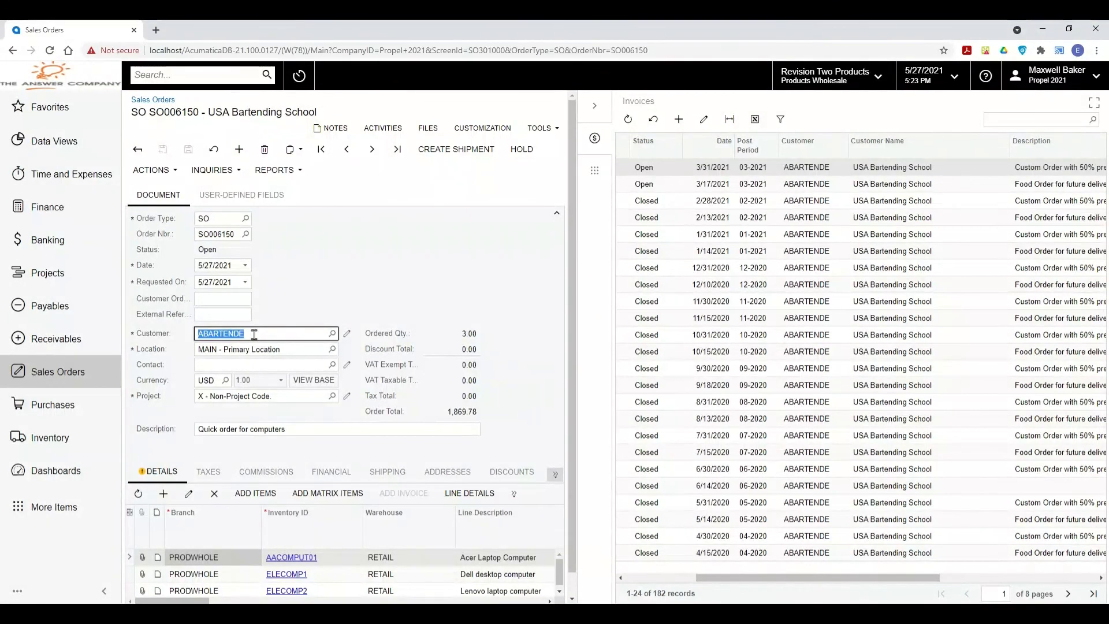
{"action": "left_click", "coordinate": [370, 274]}
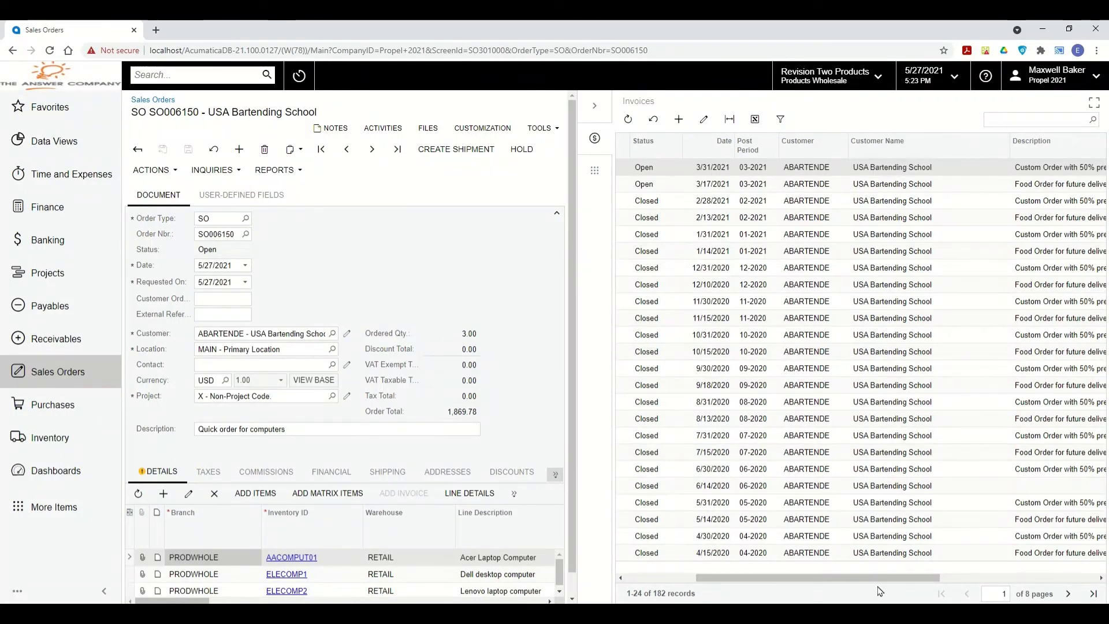
{"action": "left_click_drag", "start_coordinate": [812, 577], "coordinate": [741, 581]}
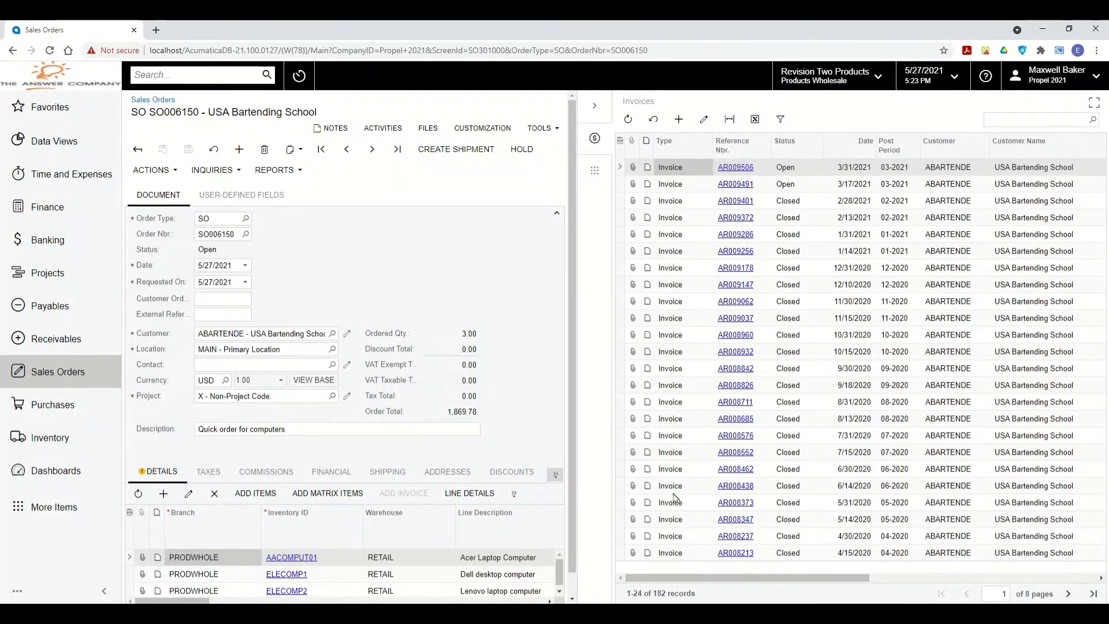
{"action": "left_click", "coordinate": [594, 174]}
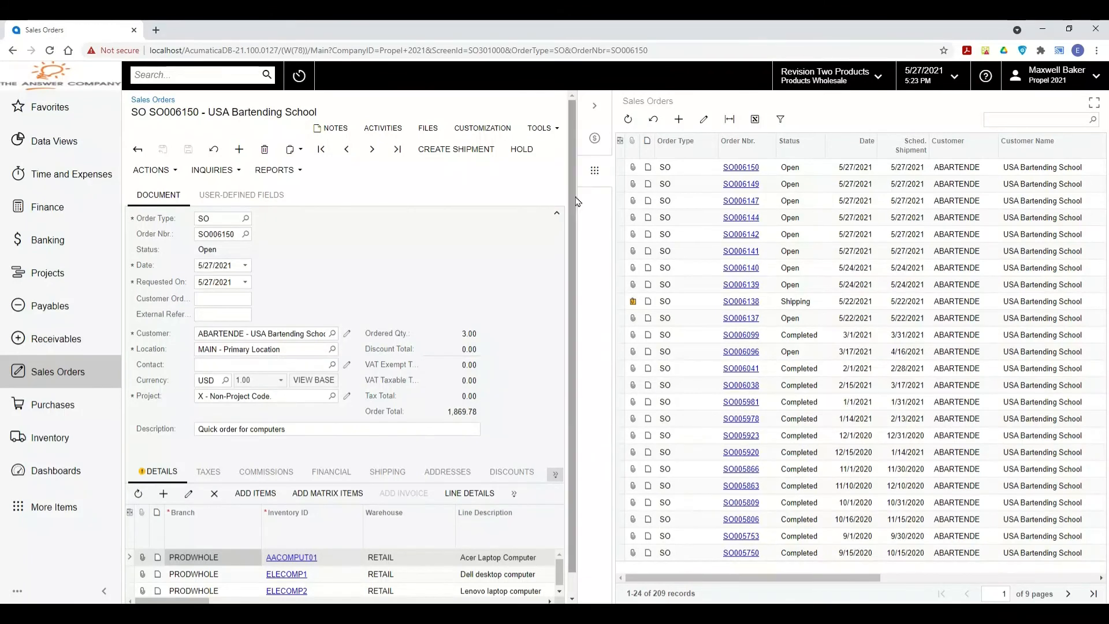
Resize the sales orders side list beside SO006151 a few times, then collapse it entirely.
{"action": "left_click_drag", "start_coordinate": [577, 195], "coordinate": [364, 213]}
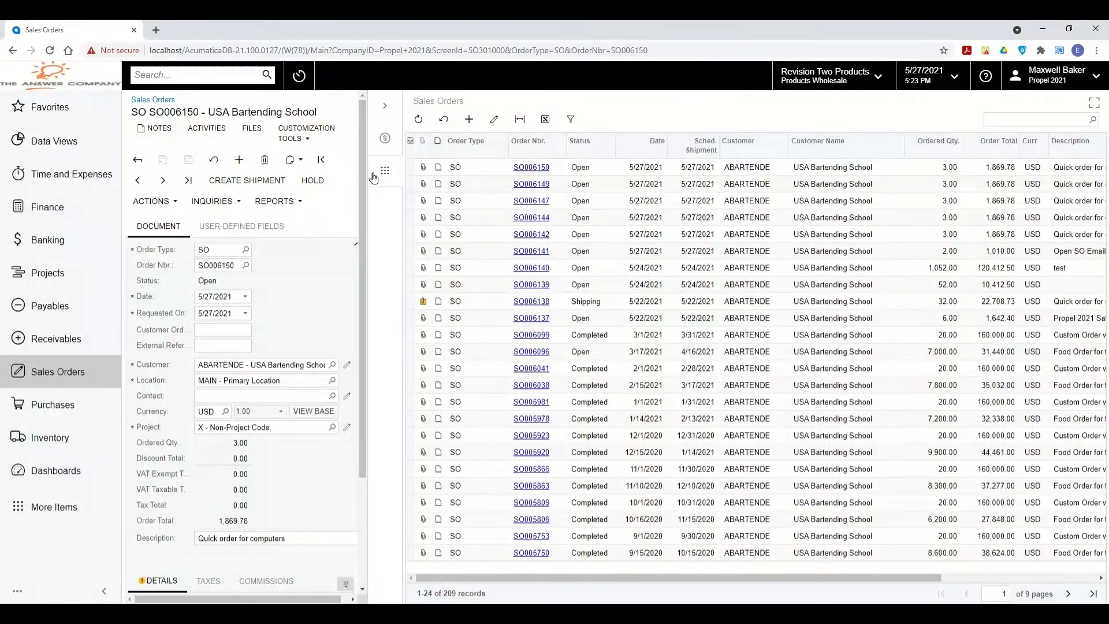
{"action": "left_click_drag", "start_coordinate": [368, 134], "coordinate": [521, 137]}
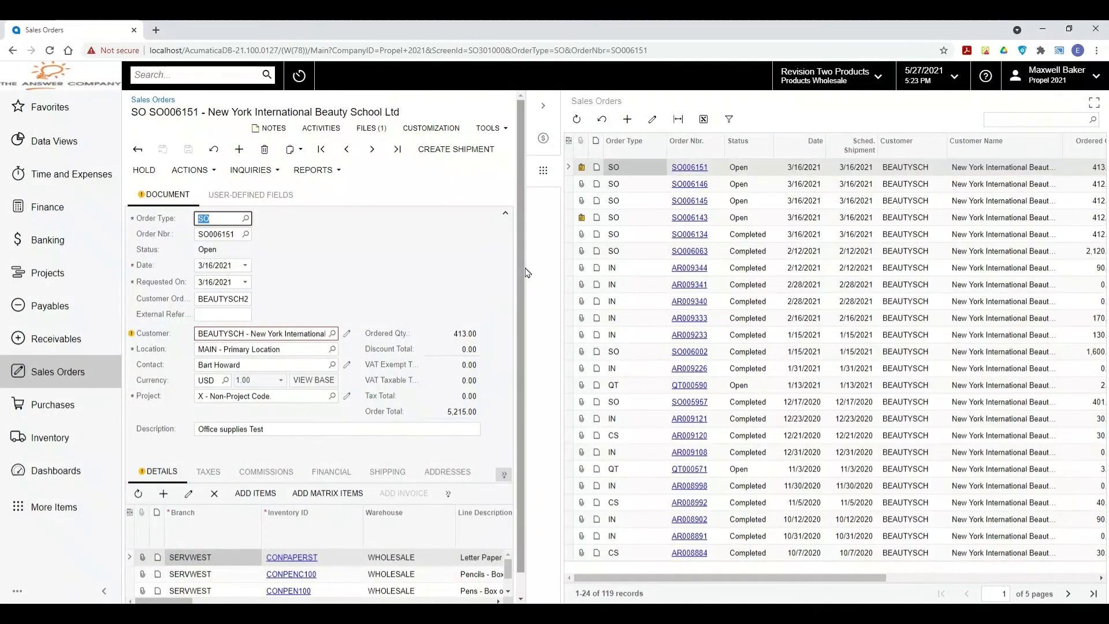
{"action": "left_click_drag", "start_coordinate": [476, 262], "coordinate": [350, 266]}
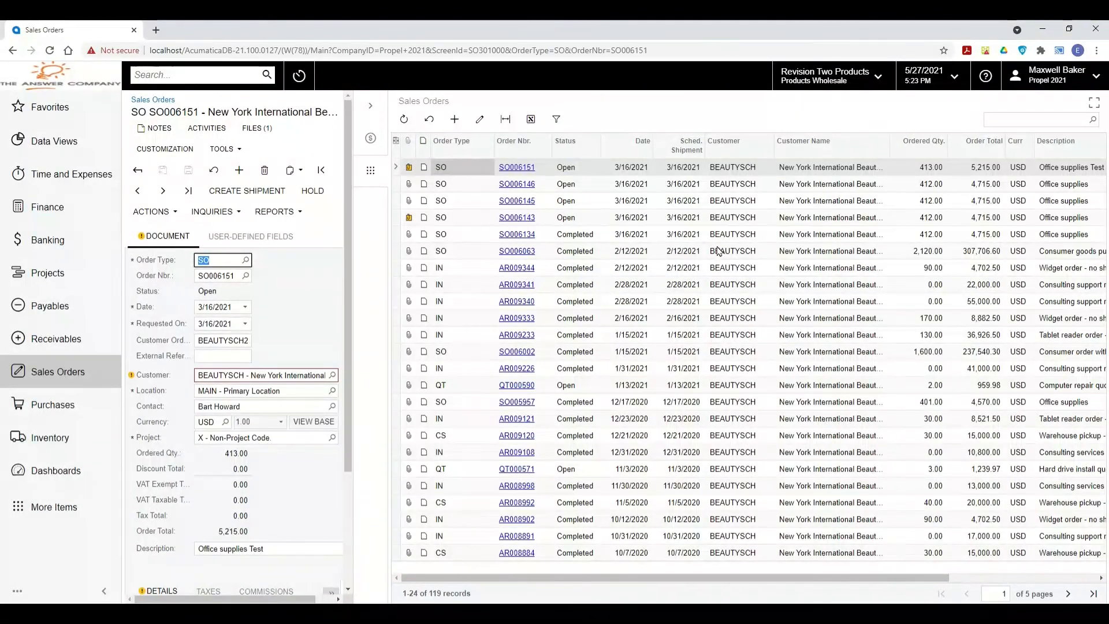
{"action": "left_click", "coordinate": [379, 109]}
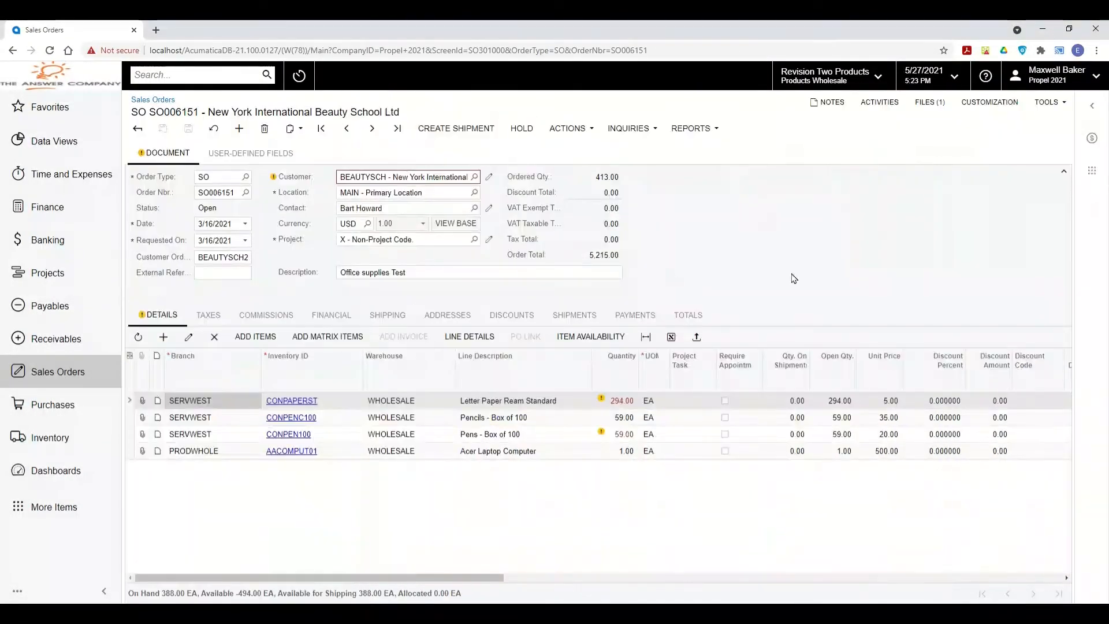
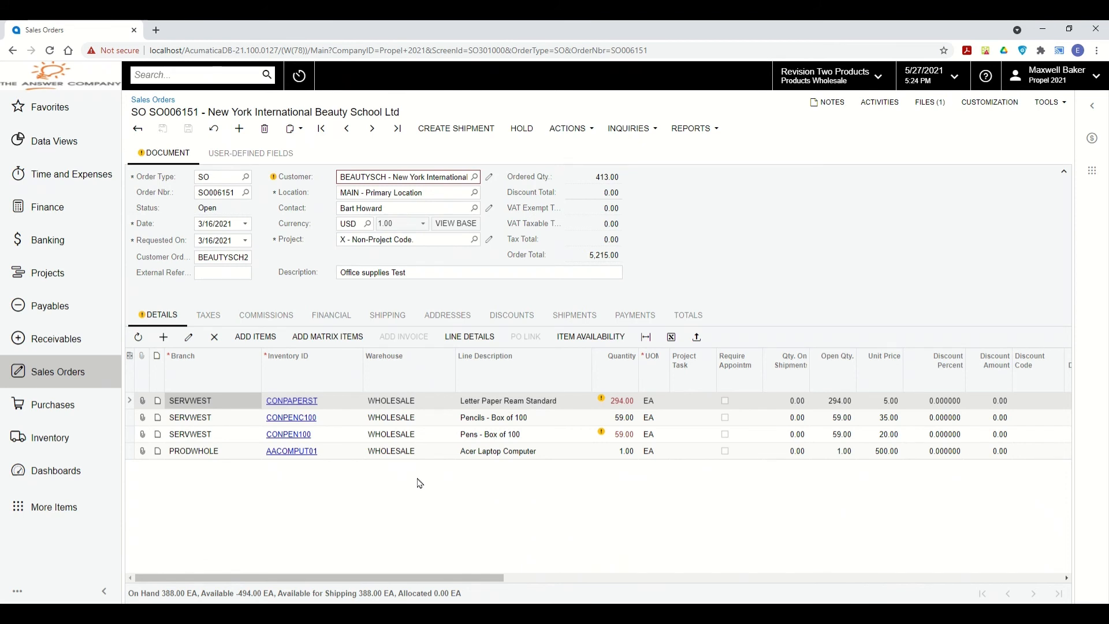
Look over the order's User-Defined Fields and Document tabs, then switch to the Inventory workspace.
{"action": "left_click", "coordinate": [257, 154]}
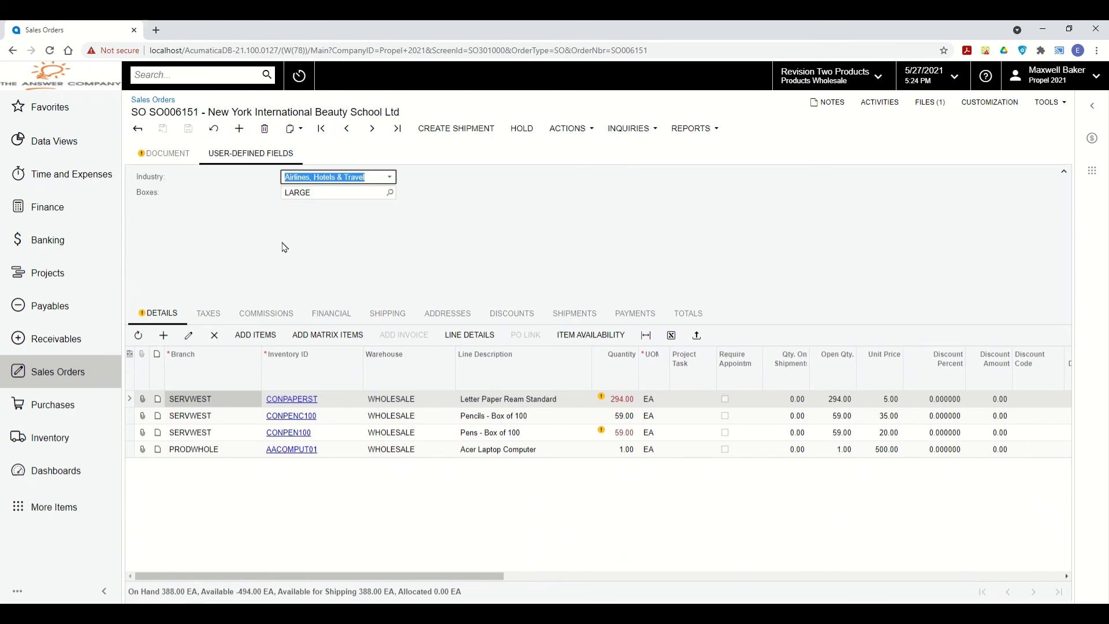
{"action": "key", "text": "Tab"}
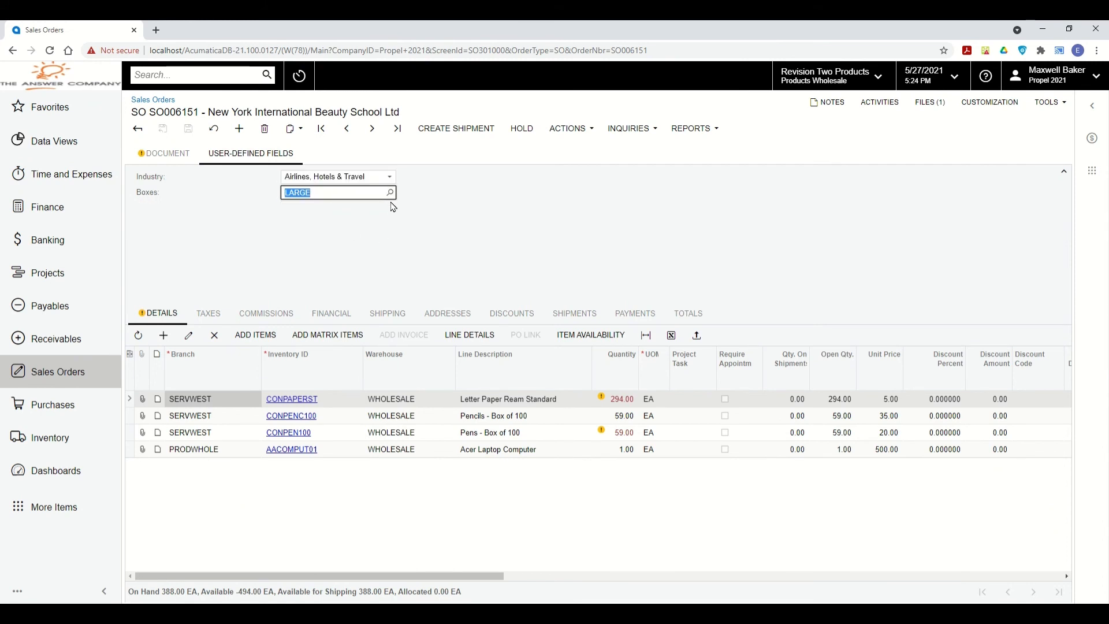
{"action": "left_click", "coordinate": [184, 155]}
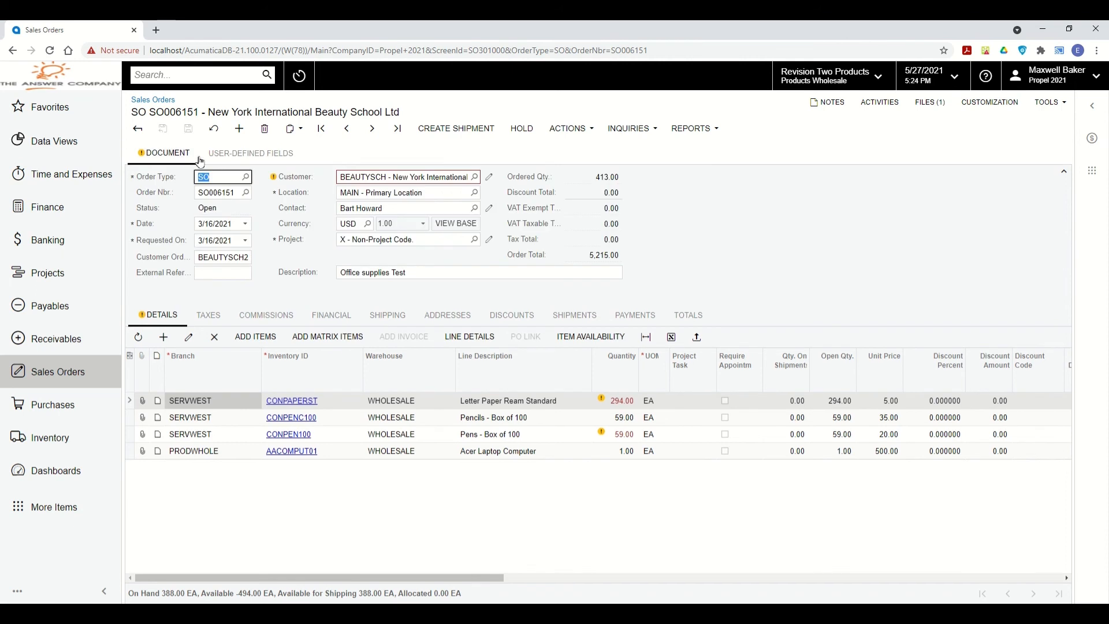
{"action": "left_click", "coordinate": [952, 197]}
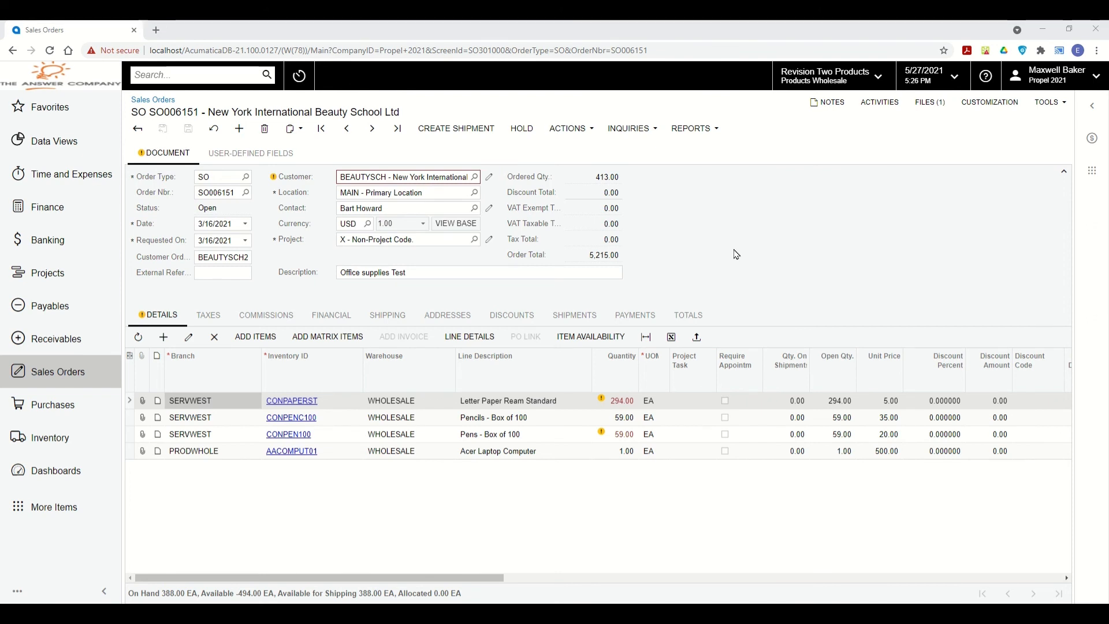
{"action": "left_click", "coordinate": [49, 445]}
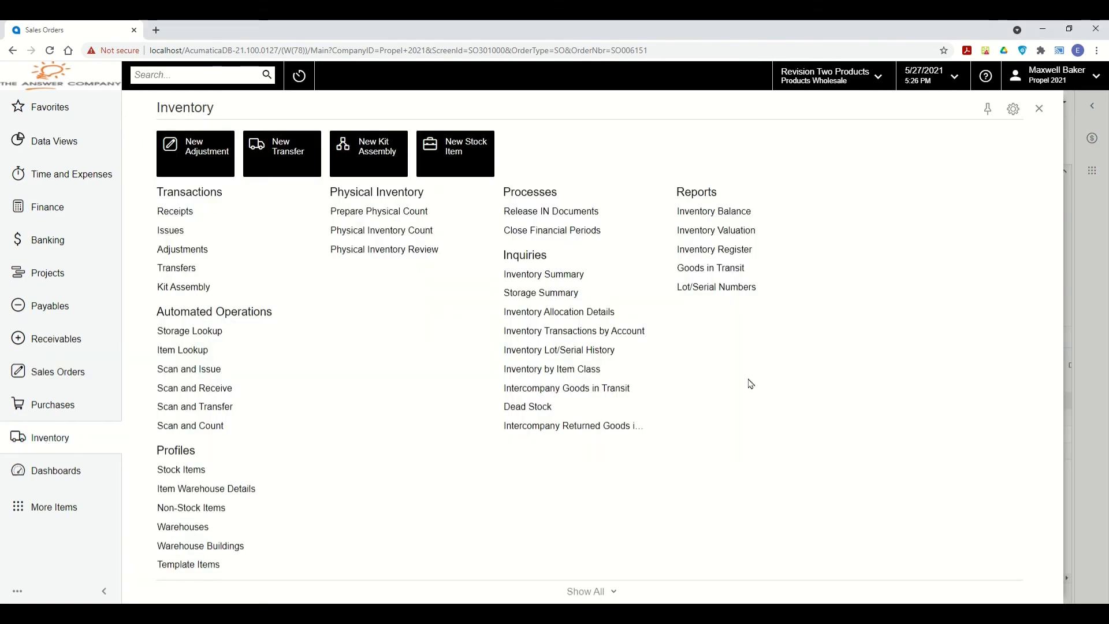
Open the Inventory Balance report and show its Print and Email Settings.
{"action": "left_click", "coordinate": [718, 213]}
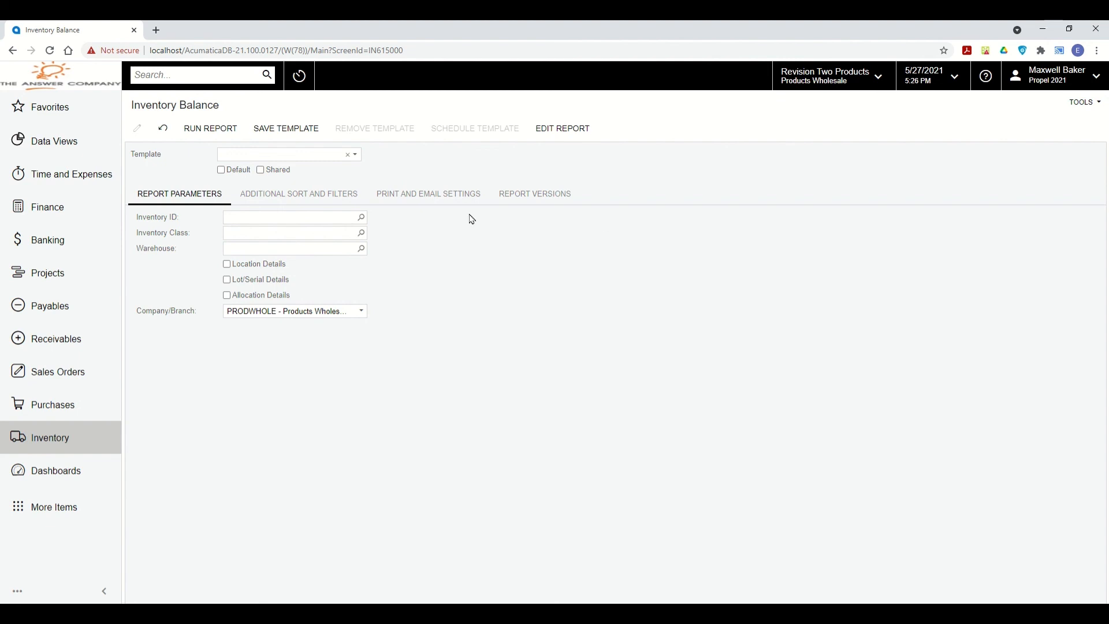
{"action": "left_click", "coordinate": [430, 199]}
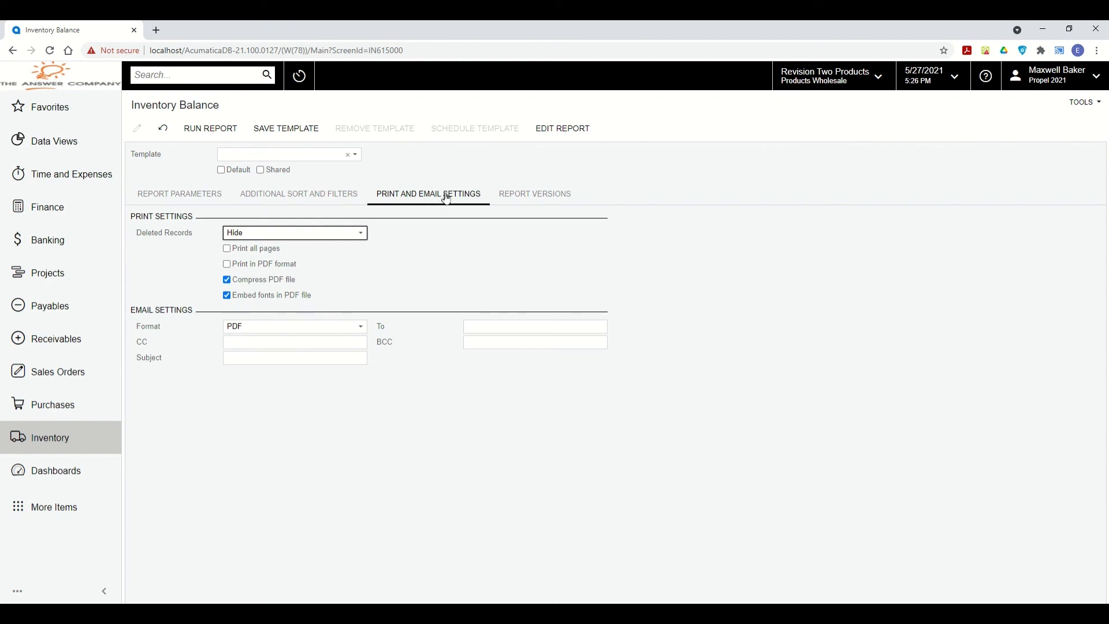
Address the report email to the recipient, set subject 'Inventory Balance', keep PDF format, and save as template.
{"action": "left_click", "coordinate": [500, 324]}
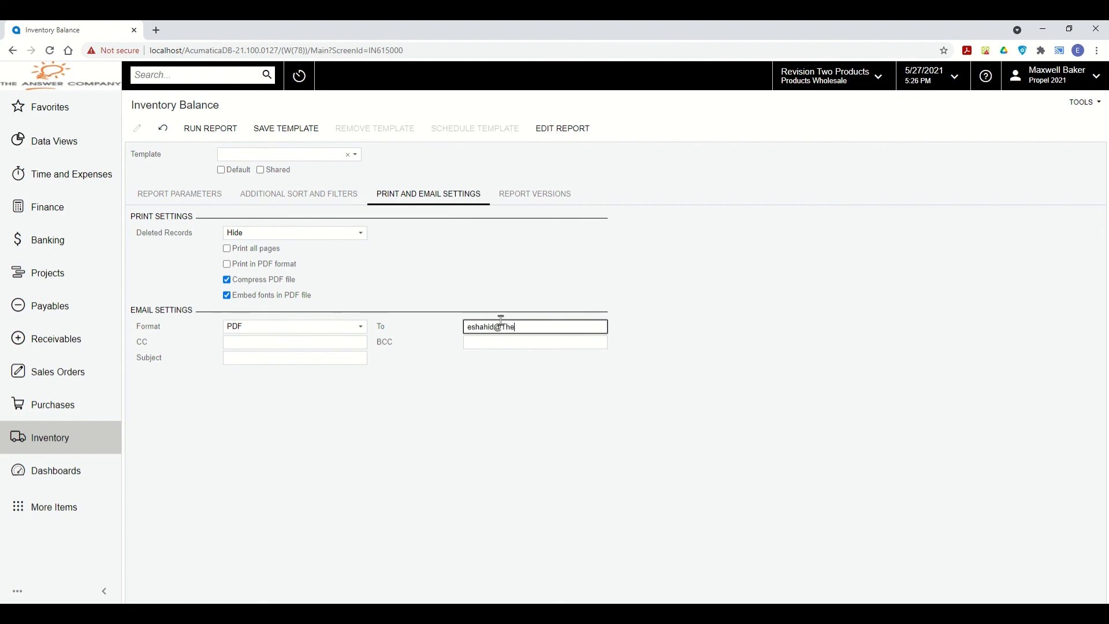
{"action": "left_click", "coordinate": [315, 358]}
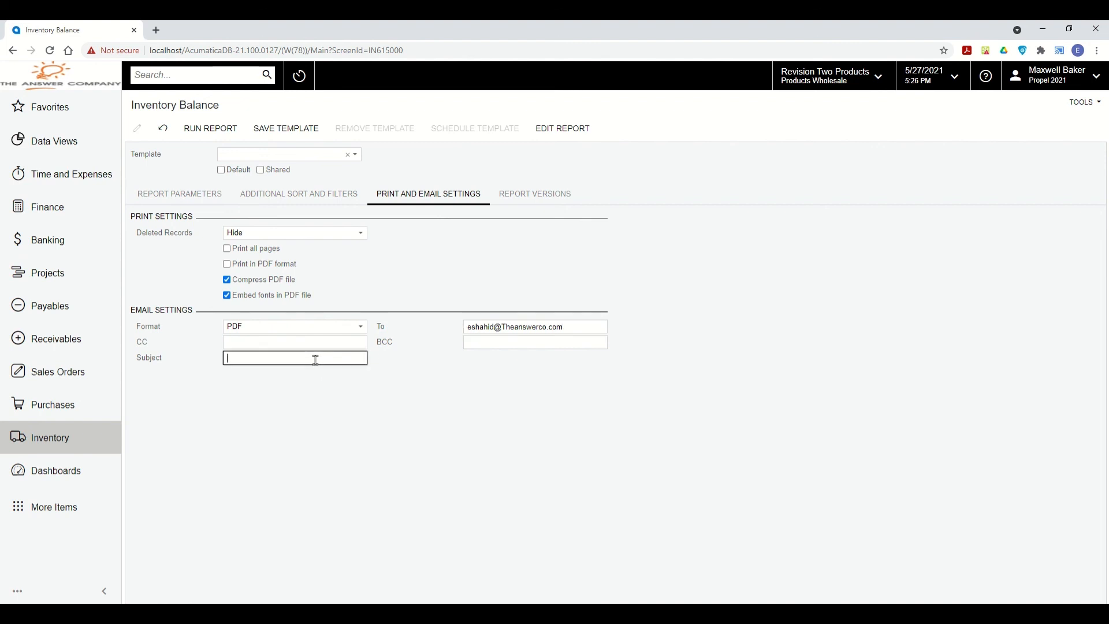
{"action": "type", "text": "Inventory Balance Report"}
{"action": "left_click", "coordinate": [511, 341]}
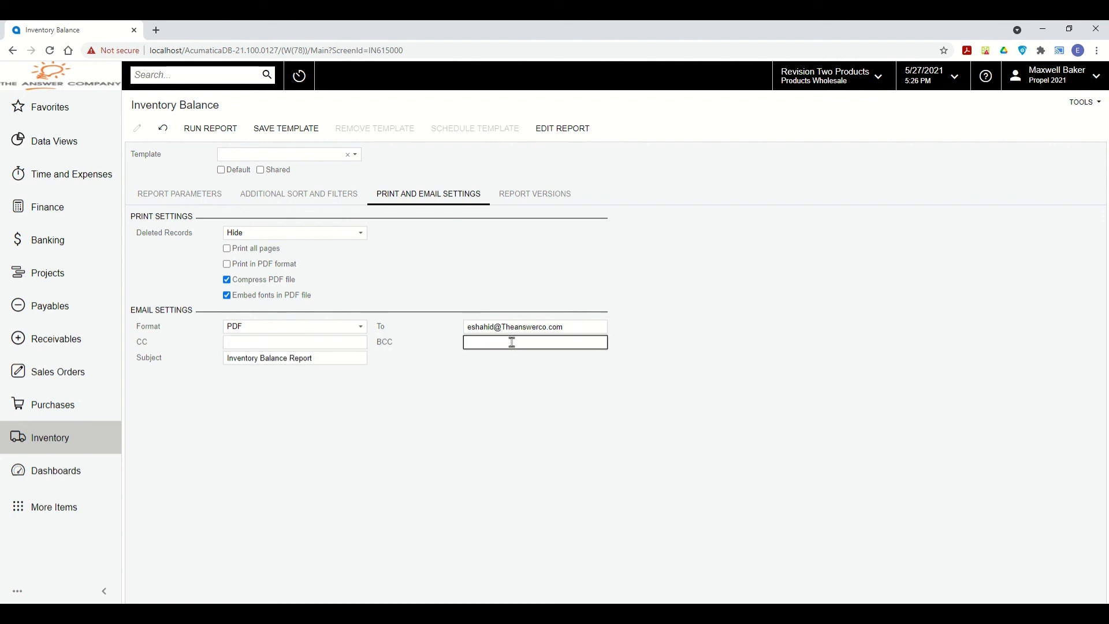
{"action": "left_click", "coordinate": [344, 328]}
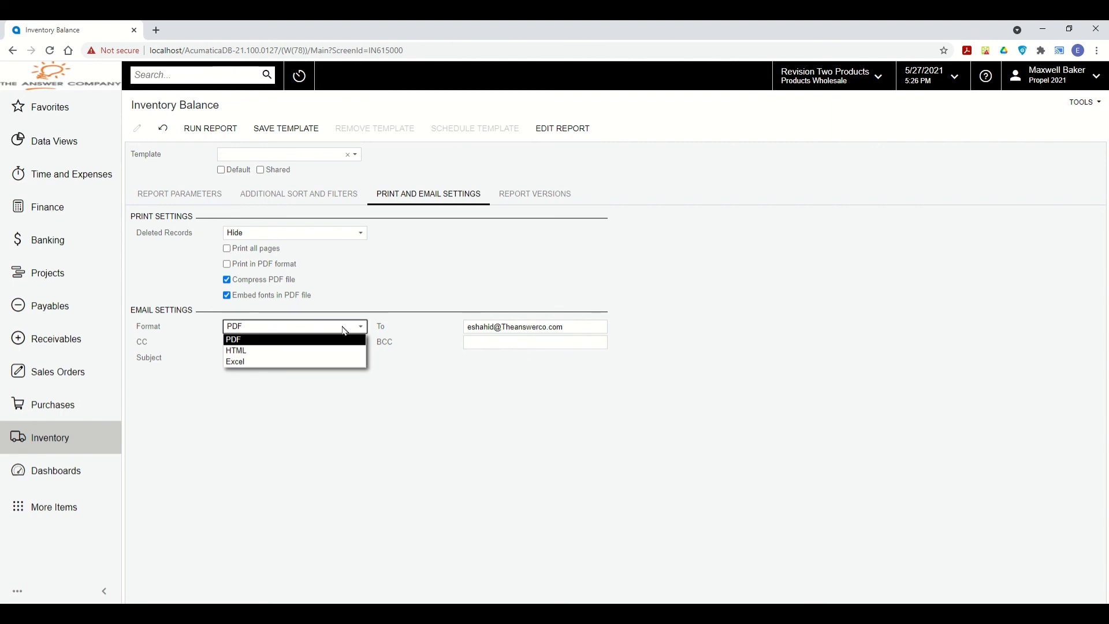
{"action": "left_click", "coordinate": [430, 409]}
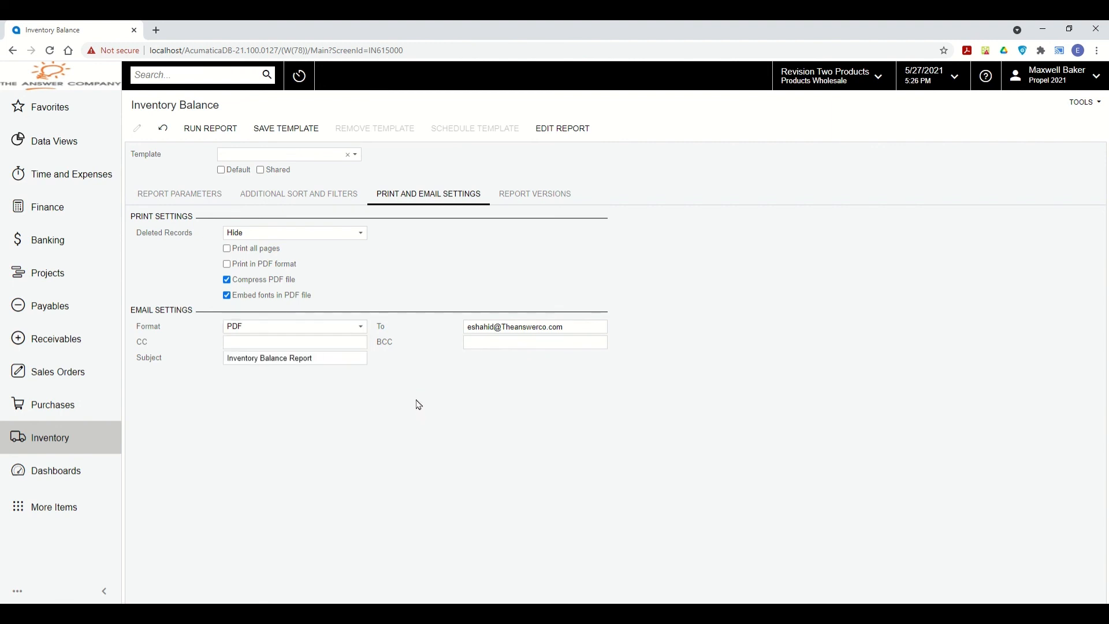
{"action": "left_click", "coordinate": [291, 131]}
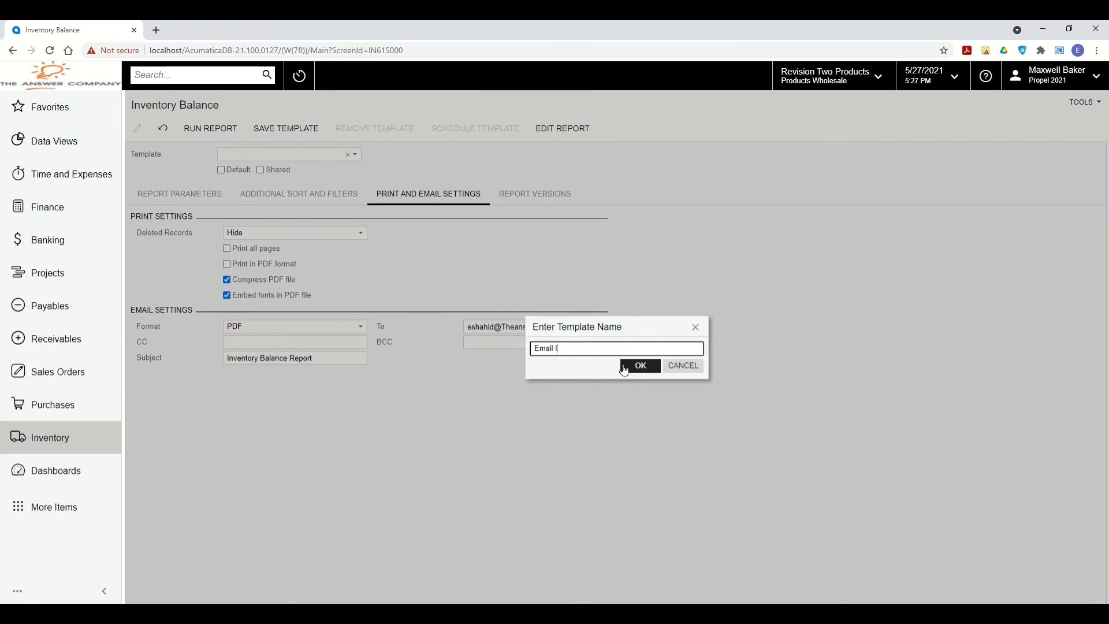
Name the template 'Email Inventory Balance Report' and start scheduling it.
{"action": "type", "text": "Email Inventory Balance Report"}
{"action": "left_click", "coordinate": [624, 366]}
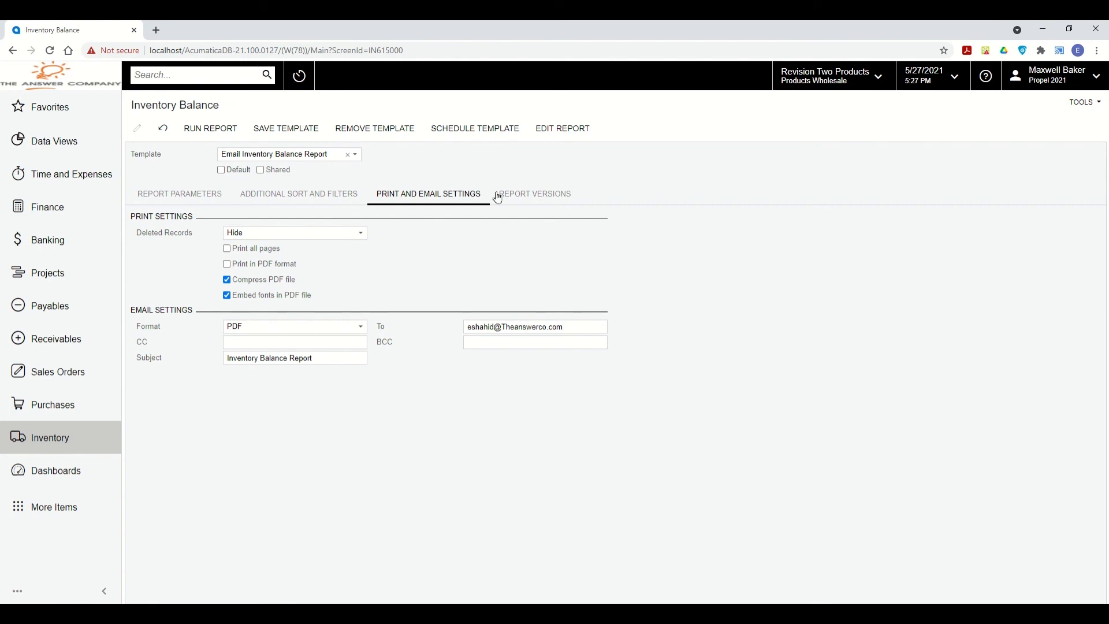
{"action": "left_click", "coordinate": [482, 131]}
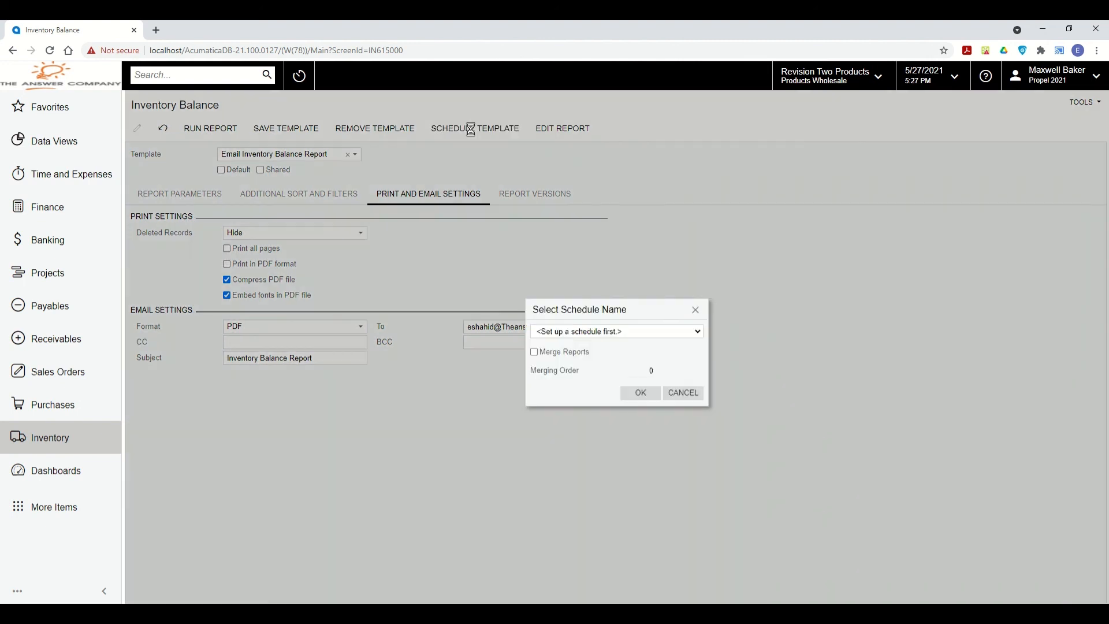
Create a new schedule described 'Email Inventory Balance Report' with no execution limit, starting 04:00 PM.
{"action": "left_click", "coordinate": [630, 399]}
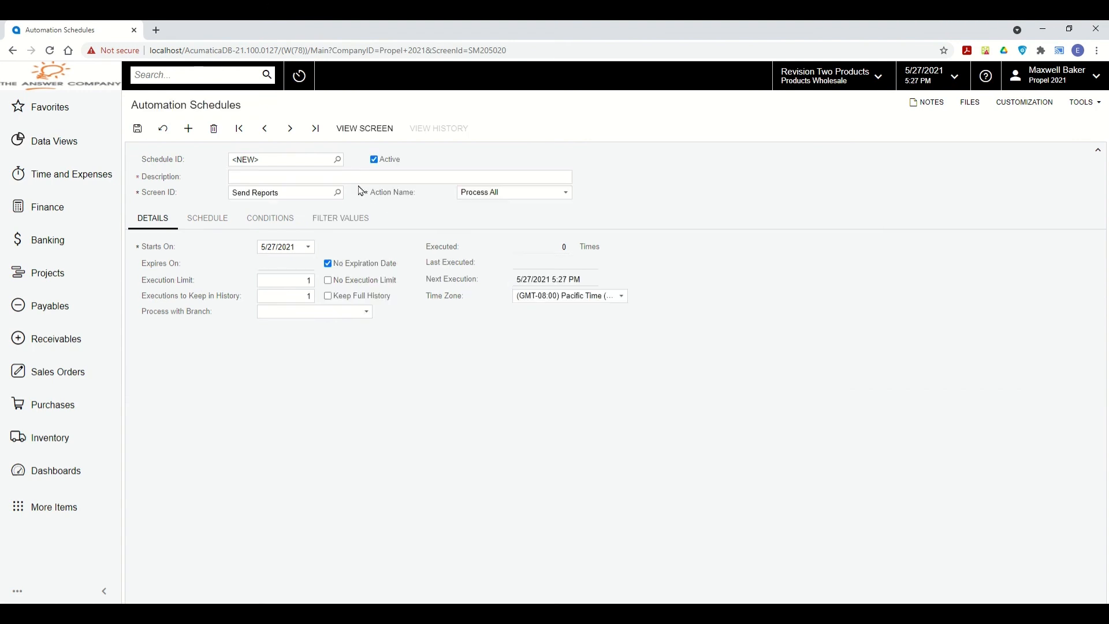
{"action": "left_click", "coordinate": [287, 174]}
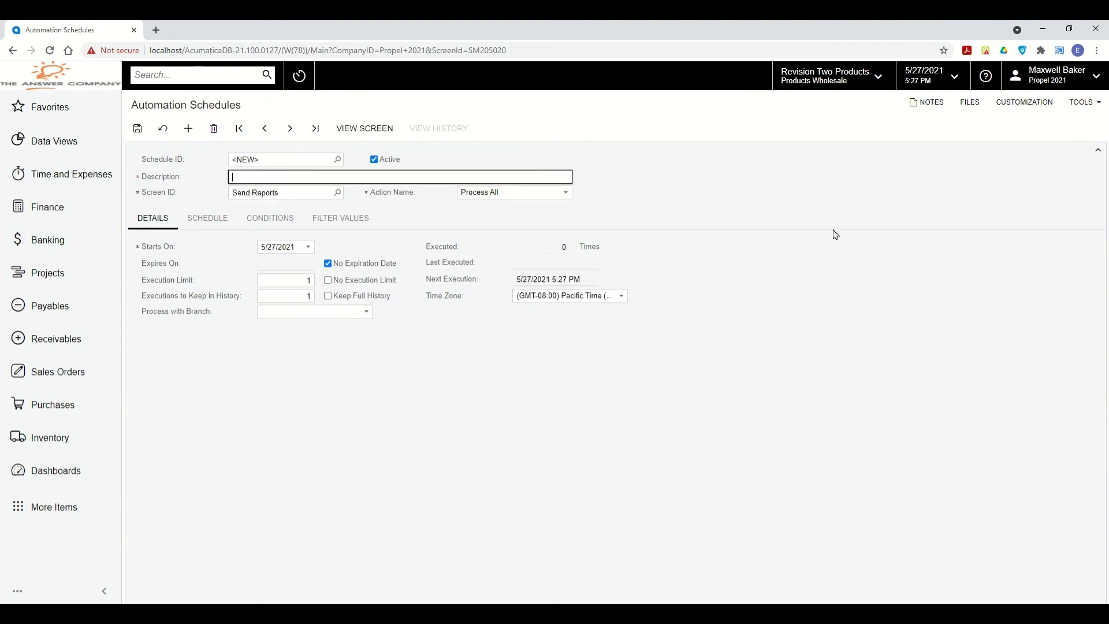
{"action": "type", "text": "Email Inventory Balance Report"}
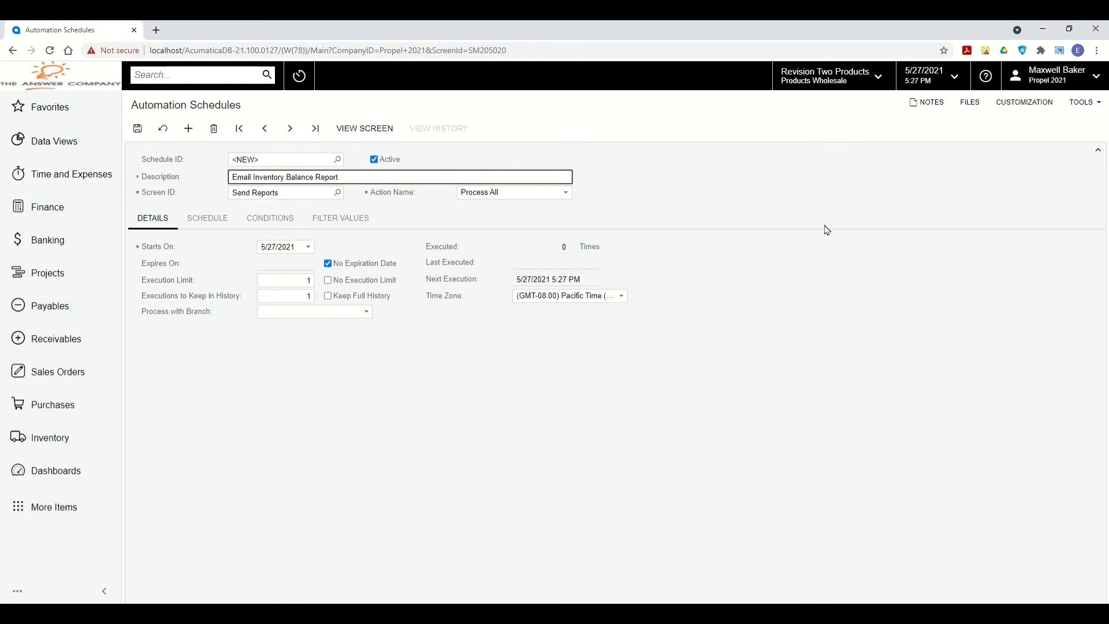
{"action": "left_click", "coordinate": [329, 281]}
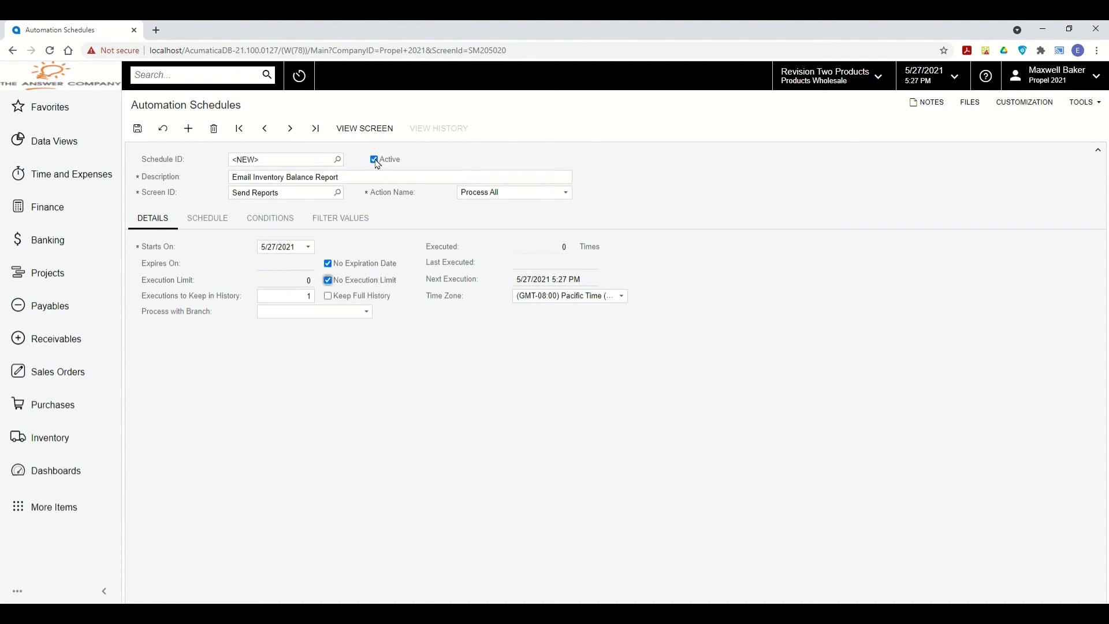
{"action": "left_click", "coordinate": [205, 219]}
{"action": "type", "text": "04:00 PM"}
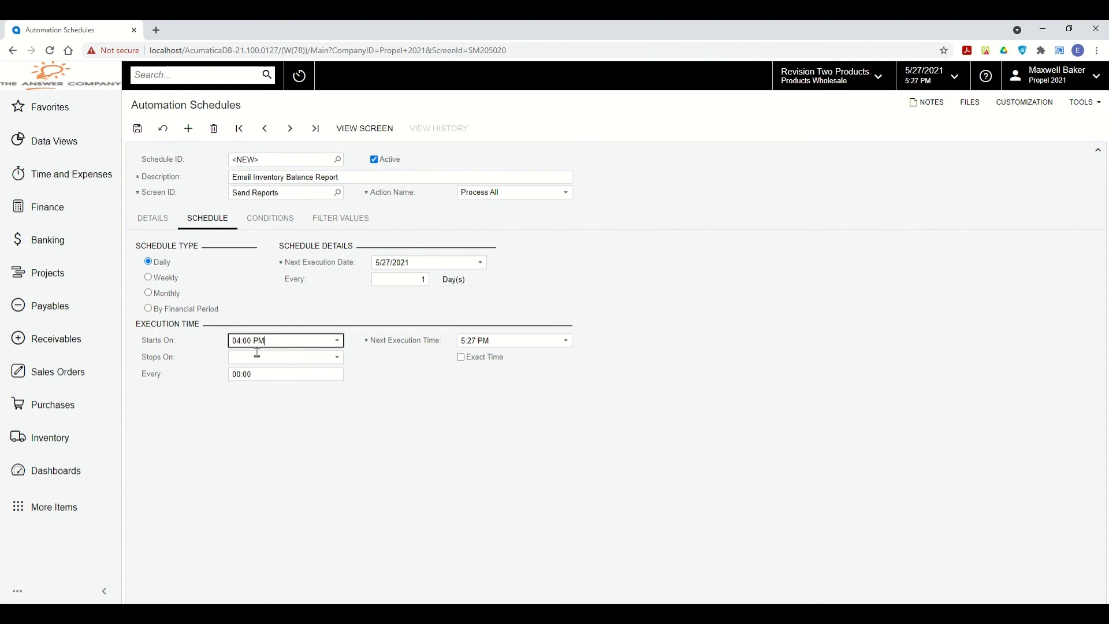
Set the next execution time to 4:00 PM, save the schedule, and return to the report.
{"action": "left_click", "coordinate": [466, 340]}
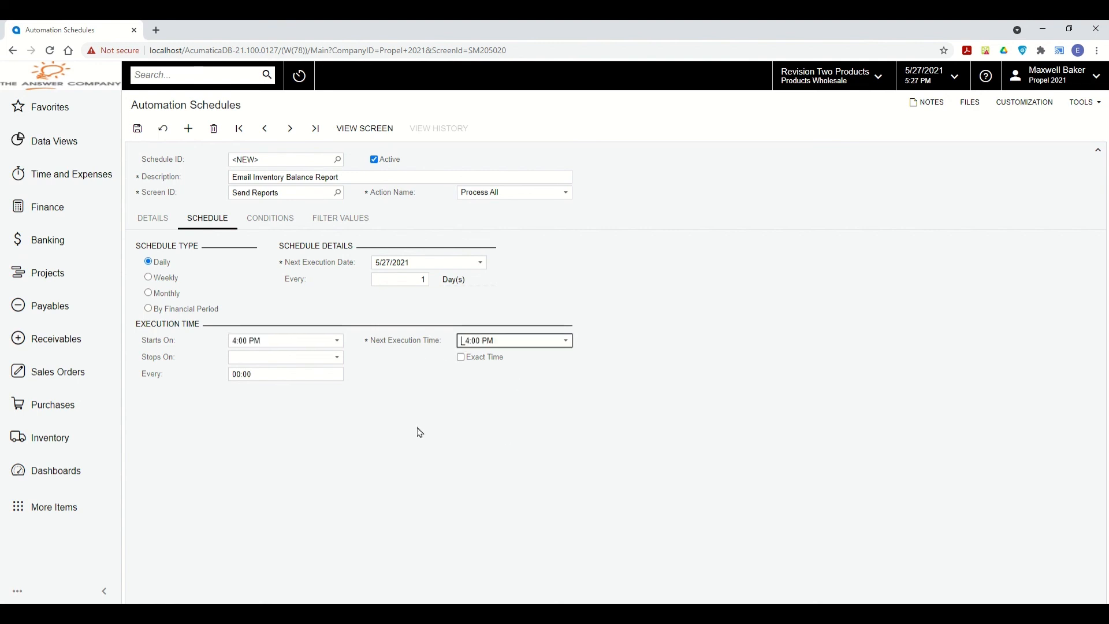
{"action": "left_click", "coordinate": [378, 263]}
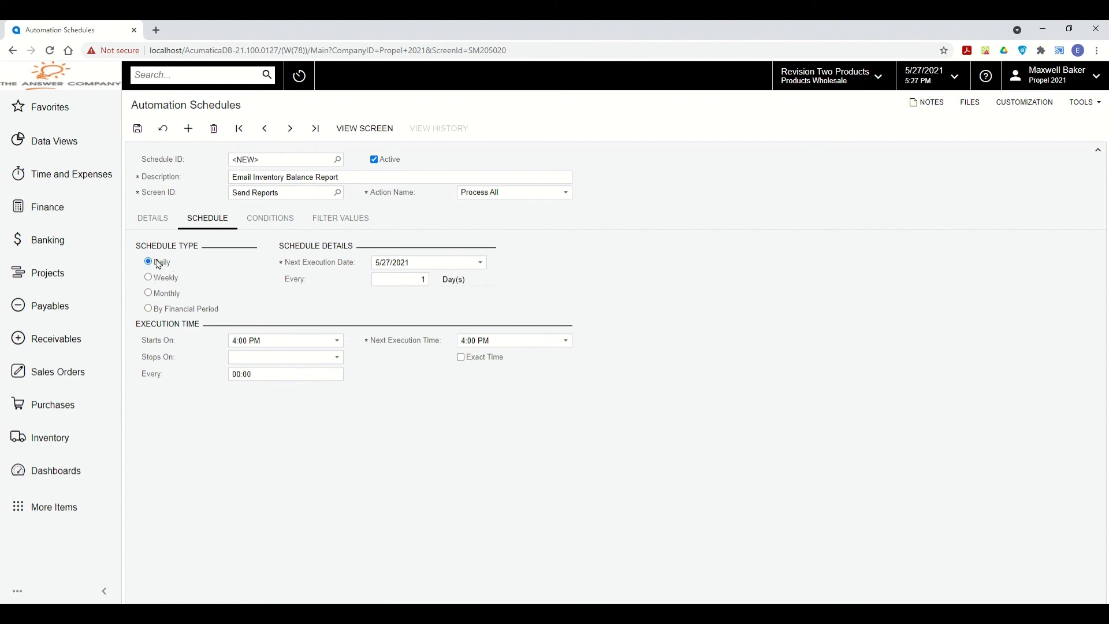
{"action": "left_click", "coordinate": [142, 131]}
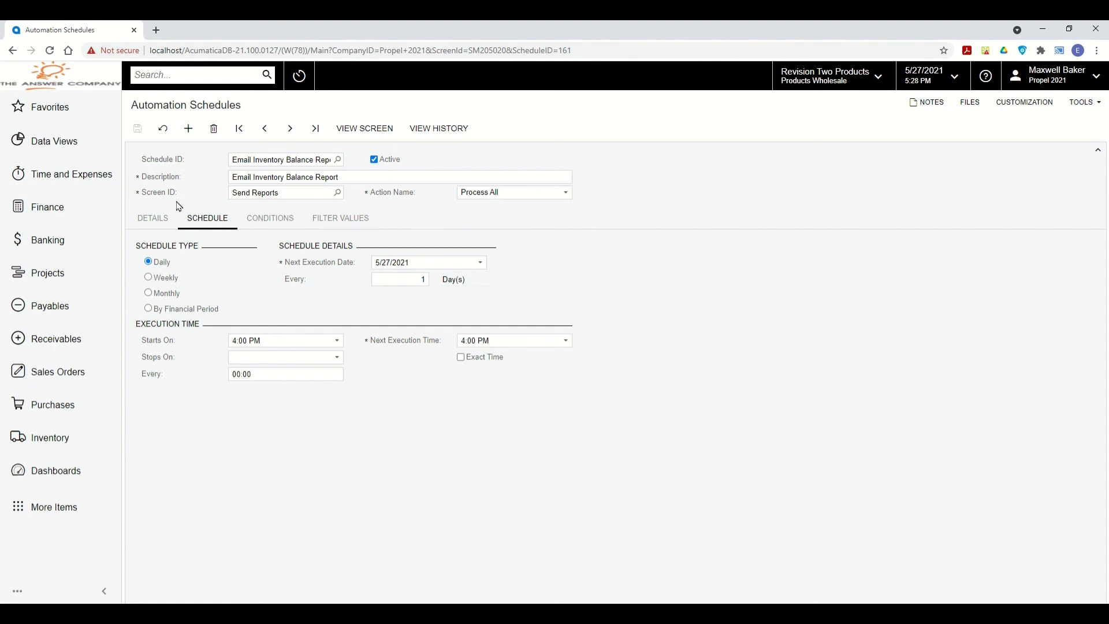
{"action": "left_click", "coordinate": [13, 50]}
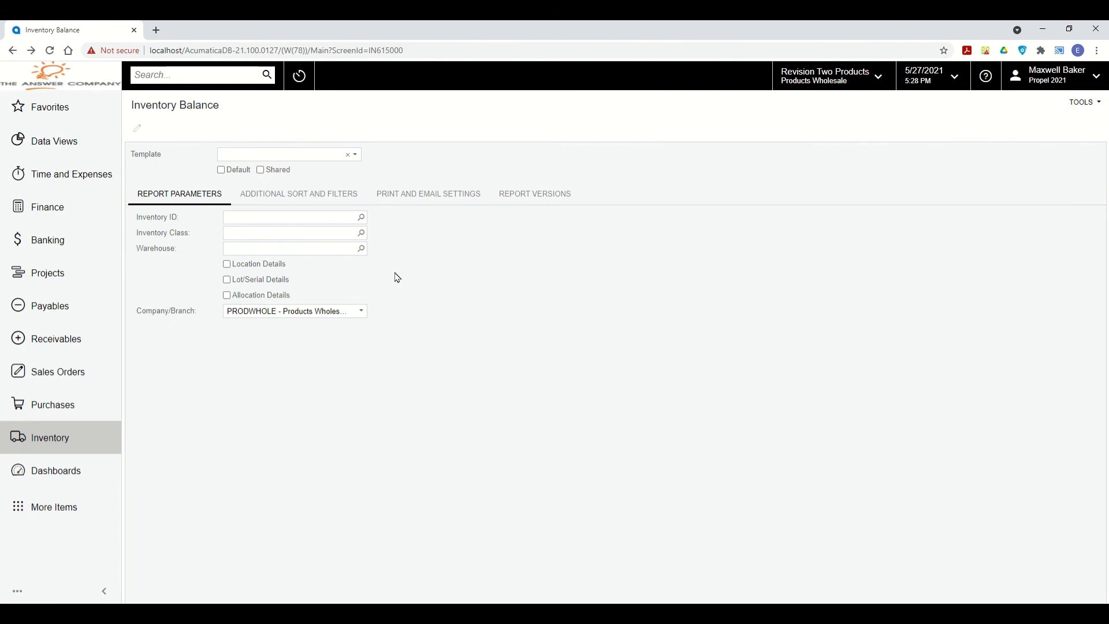
Load the Email Inventory Balance Report template, verify its email recipient, and run the report.
{"action": "left_click", "coordinate": [355, 155]}
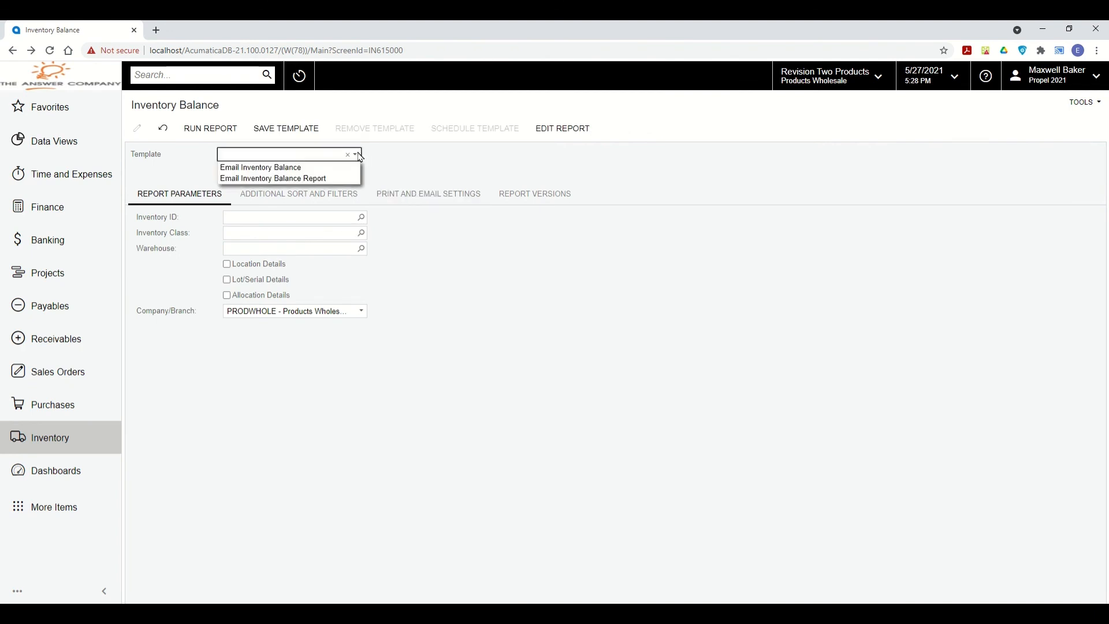
{"action": "left_click", "coordinate": [322, 178]}
{"action": "left_click", "coordinate": [479, 203]}
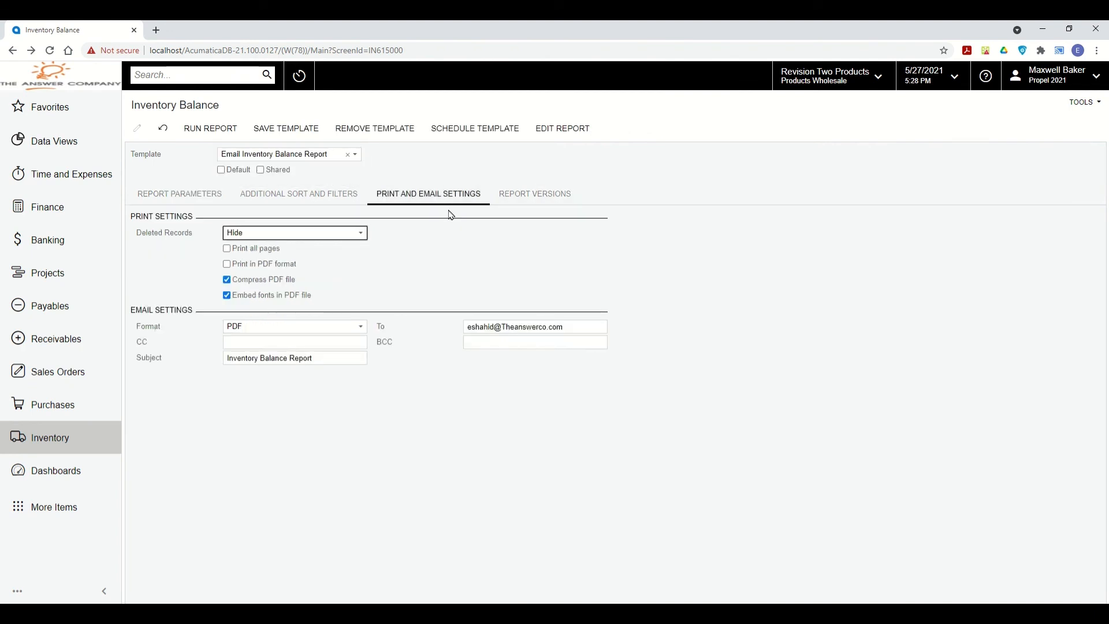
{"action": "left_click", "coordinate": [505, 325]}
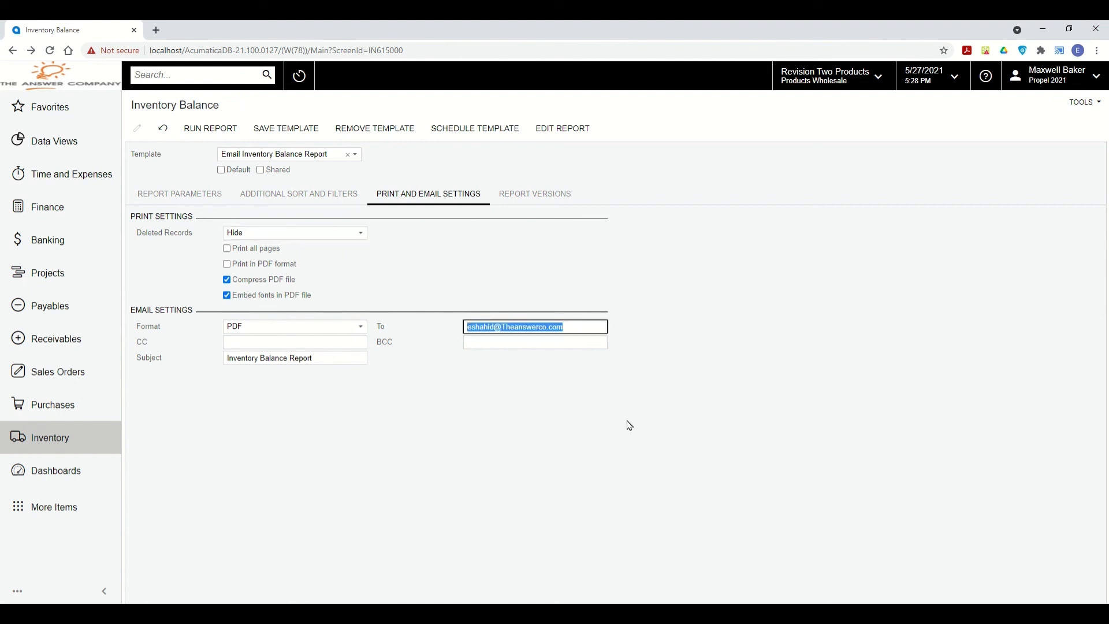
{"action": "left_click", "coordinate": [481, 436]}
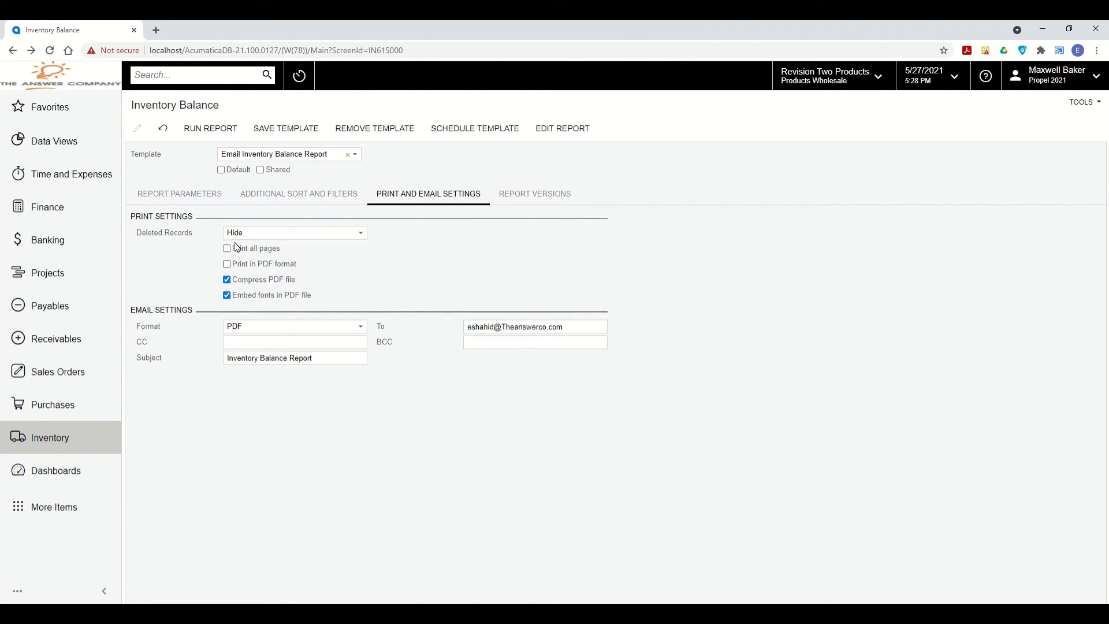
{"action": "left_click", "coordinate": [200, 202]}
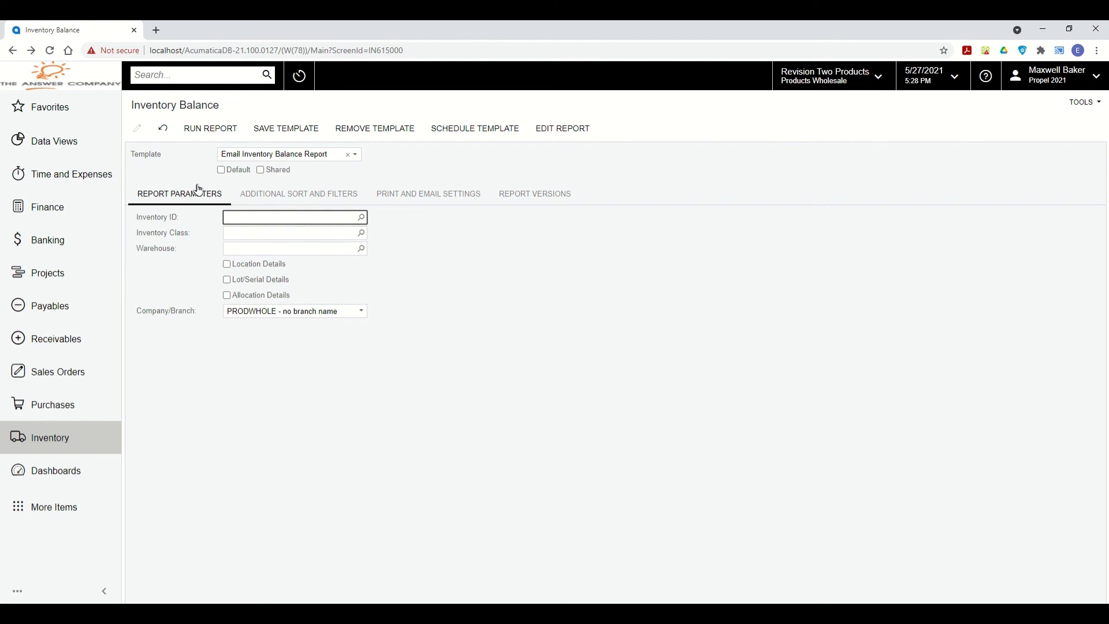
{"action": "left_click", "coordinate": [211, 129]}
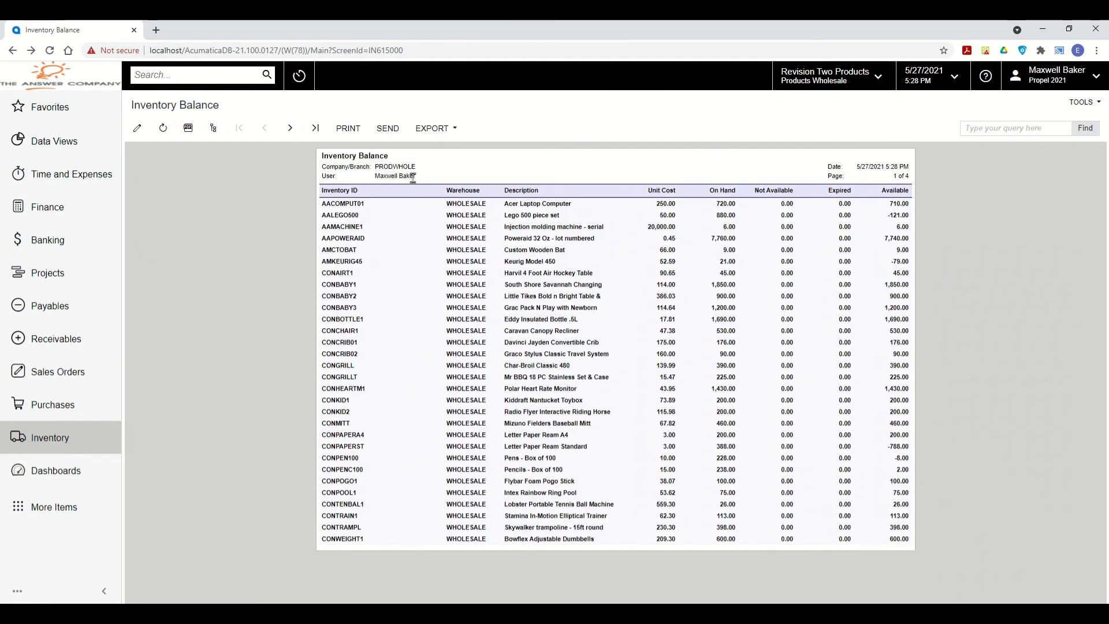
Start a new email activity with the Inventory Balance report attached.
{"action": "left_click", "coordinate": [381, 133]}
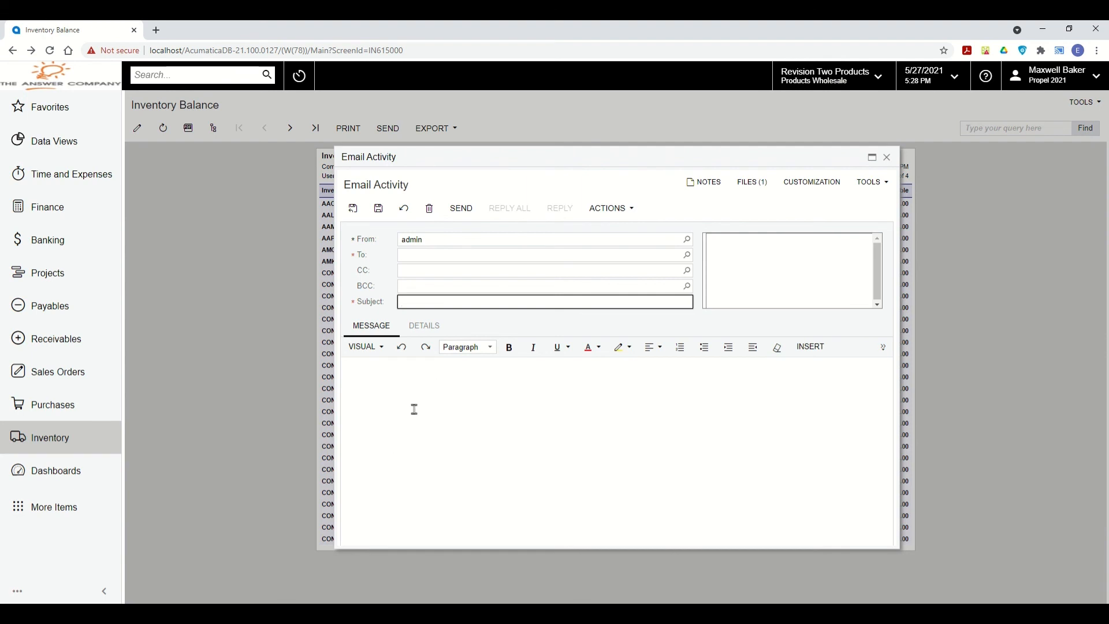
Address the email to the recipient with subject 'Inventory Balance Report' and save it.
{"action": "left_click", "coordinate": [421, 254]}
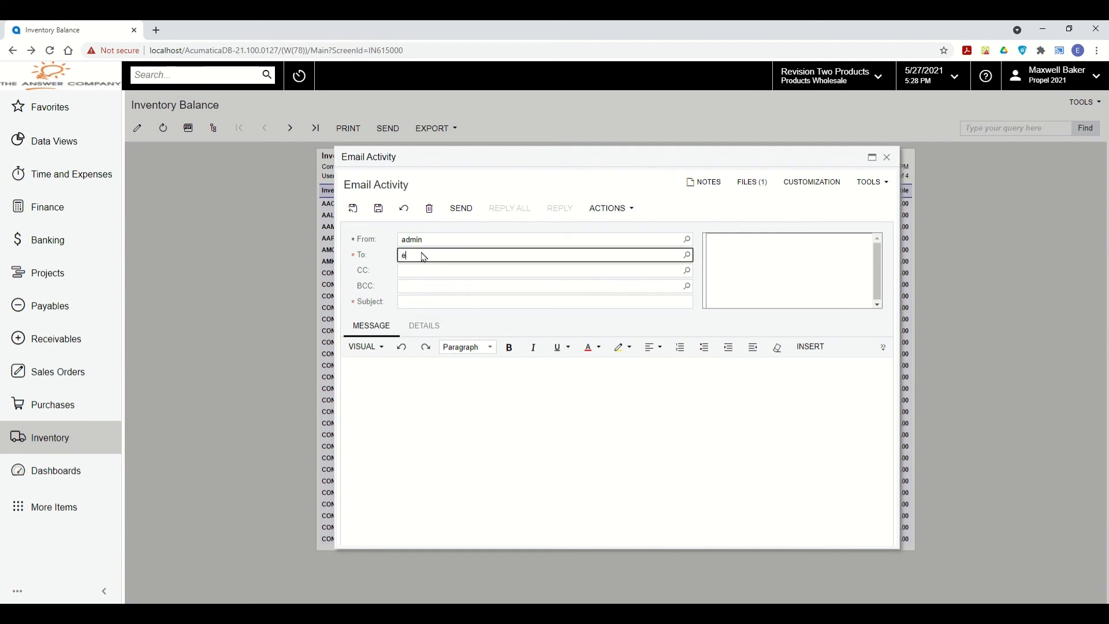
{"action": "key", "text": "Tab"}
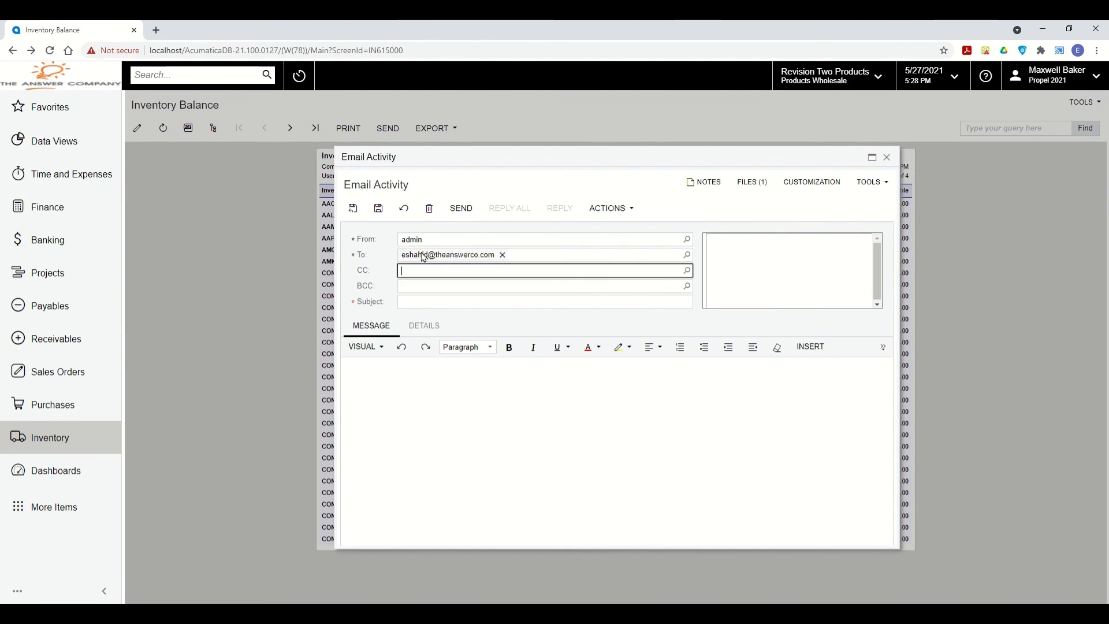
{"action": "left_click", "coordinate": [443, 303]}
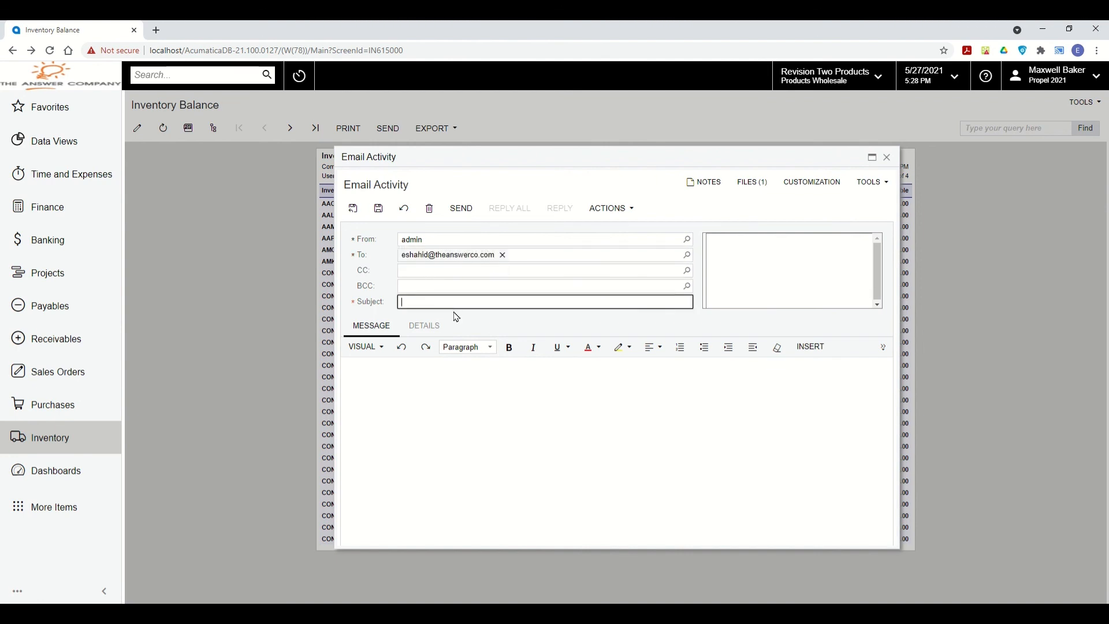
{"action": "type", "text": "Inventory Balance Report"}
{"action": "left_click", "coordinate": [378, 208]}
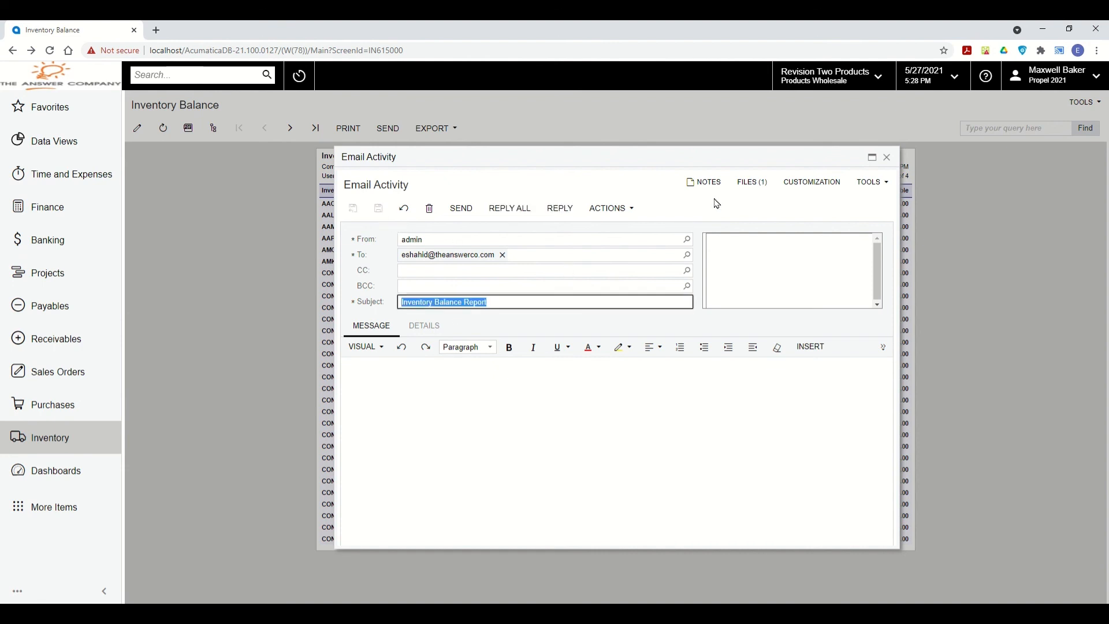
Confirm the single attached report file and send the email.
{"action": "left_click", "coordinate": [749, 186]}
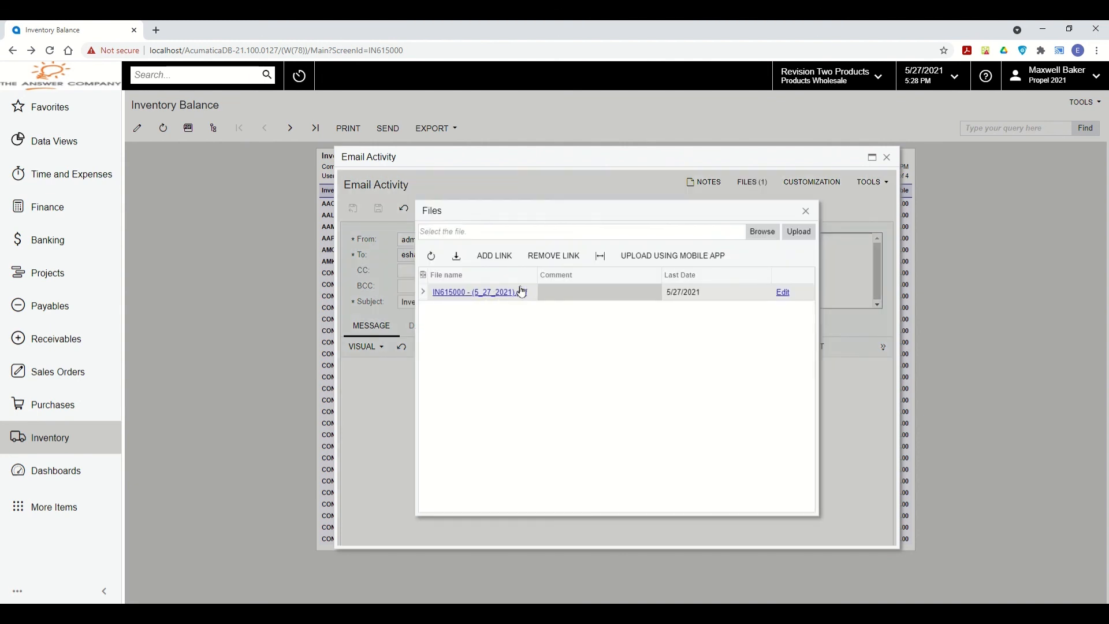
{"action": "left_click", "coordinate": [805, 210]}
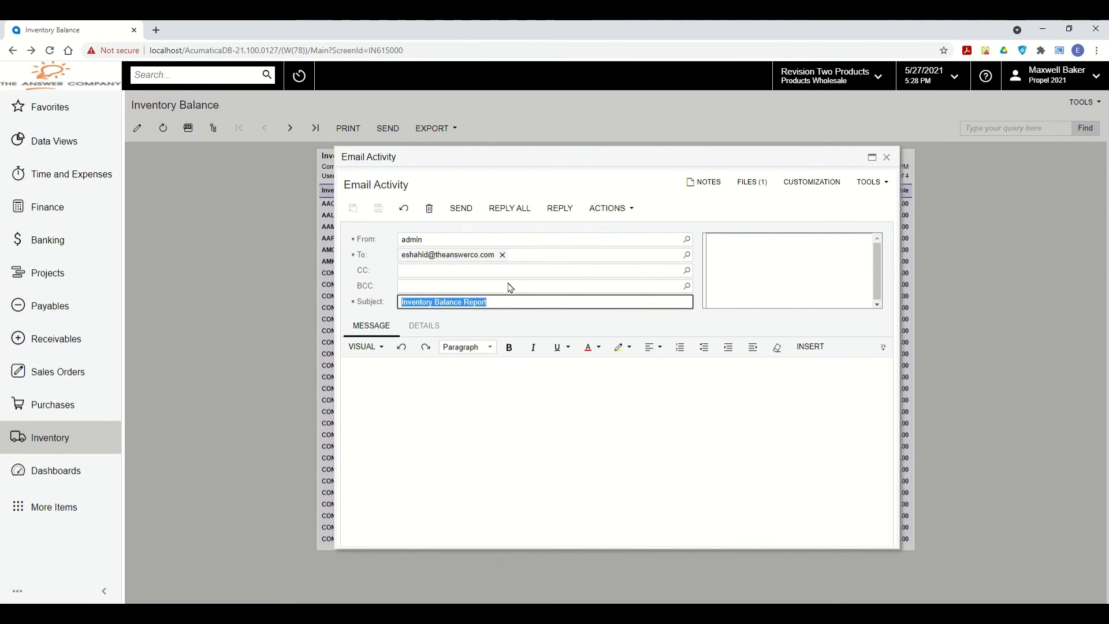
{"action": "left_click", "coordinate": [461, 208]}
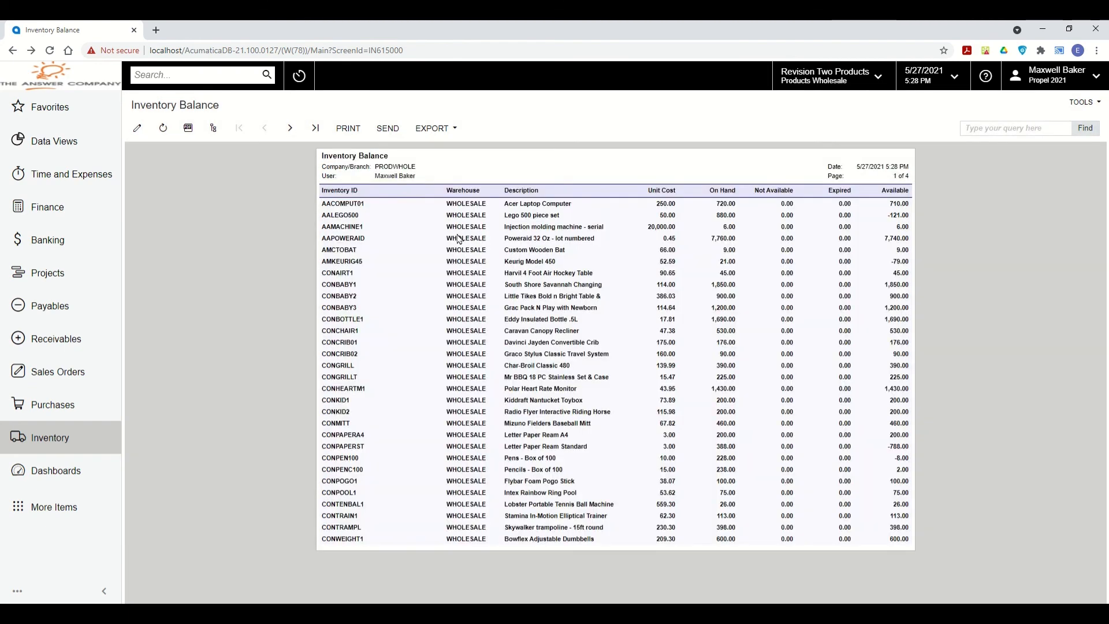